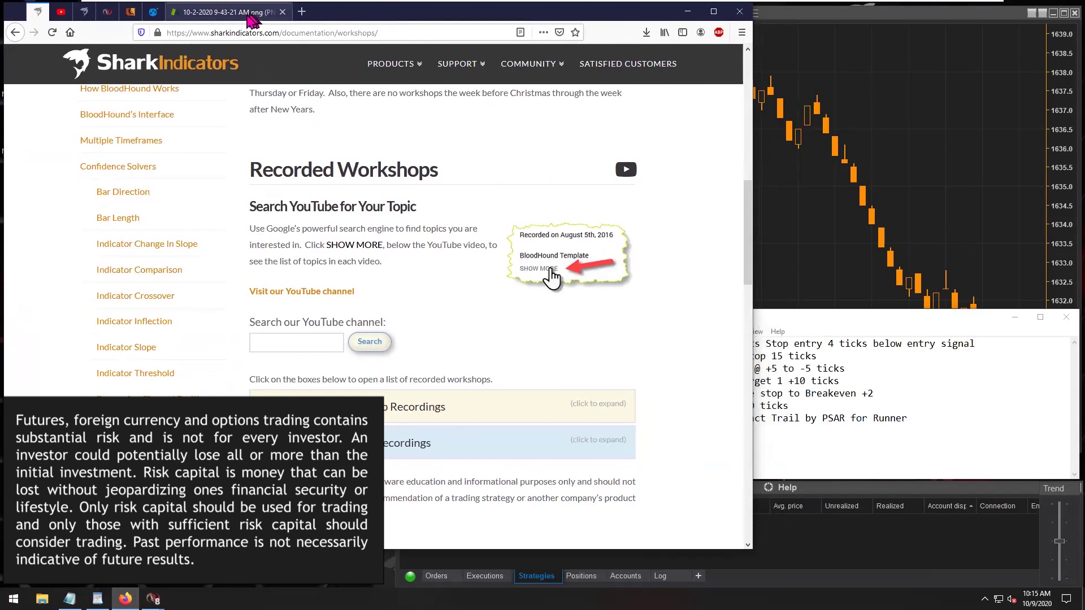
{"action": "left_click", "coordinate": [228, 14]}
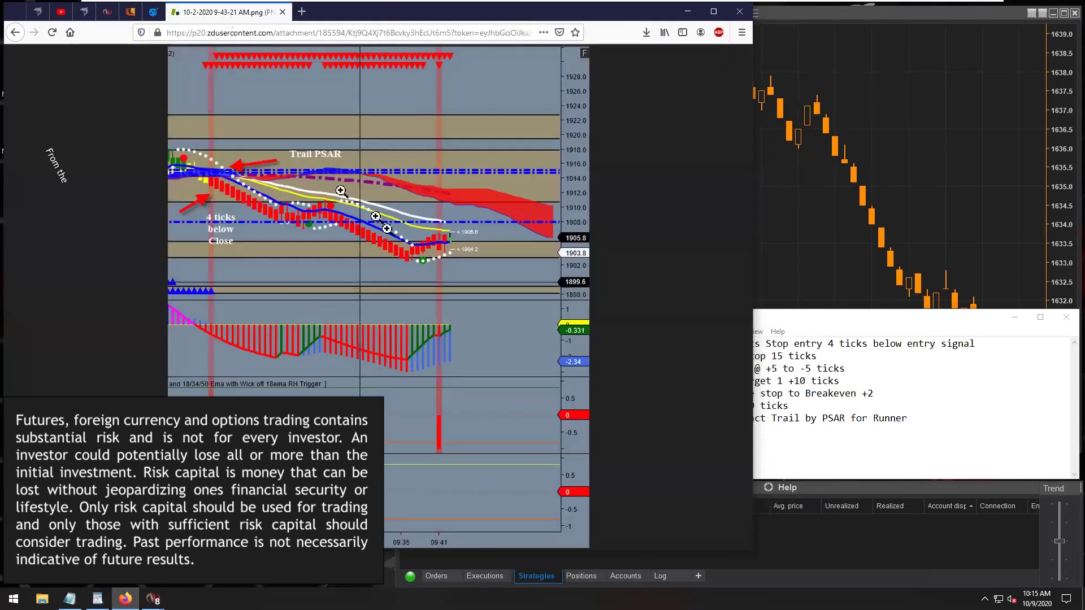
{"action": "left_click", "coordinate": [226, 188]}
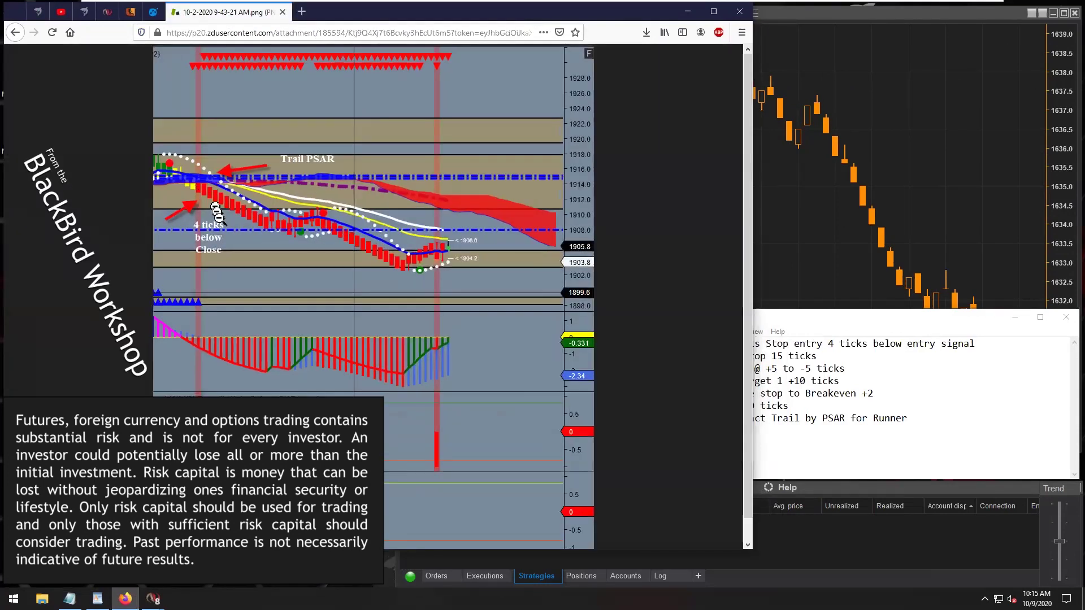
{"action": "left_click", "coordinate": [834, 326]}
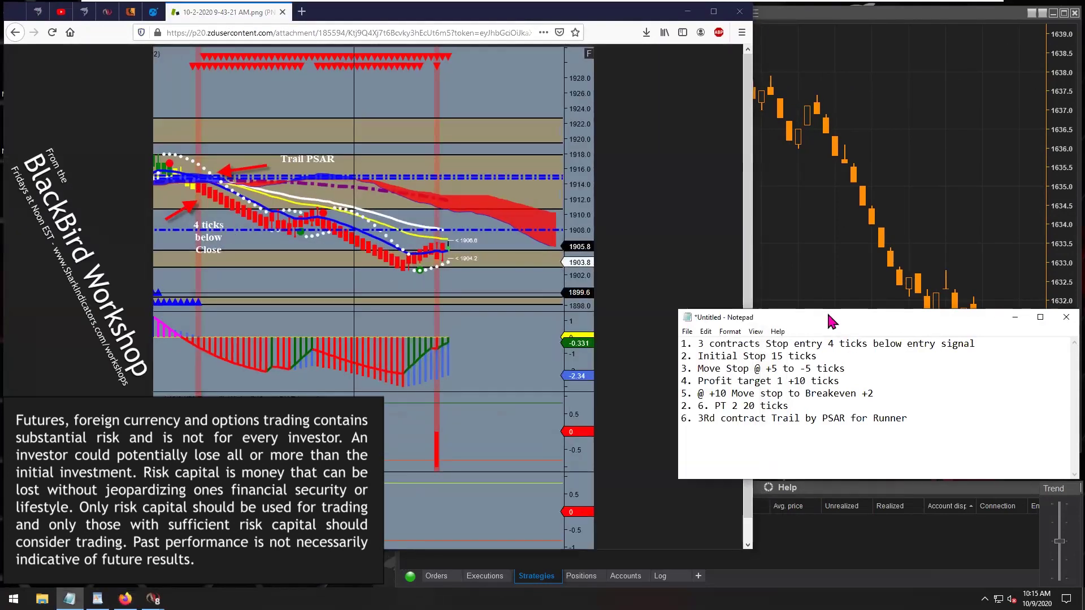
{"action": "left_click_drag", "start_coordinate": [829, 321], "coordinate": [826, 318]}
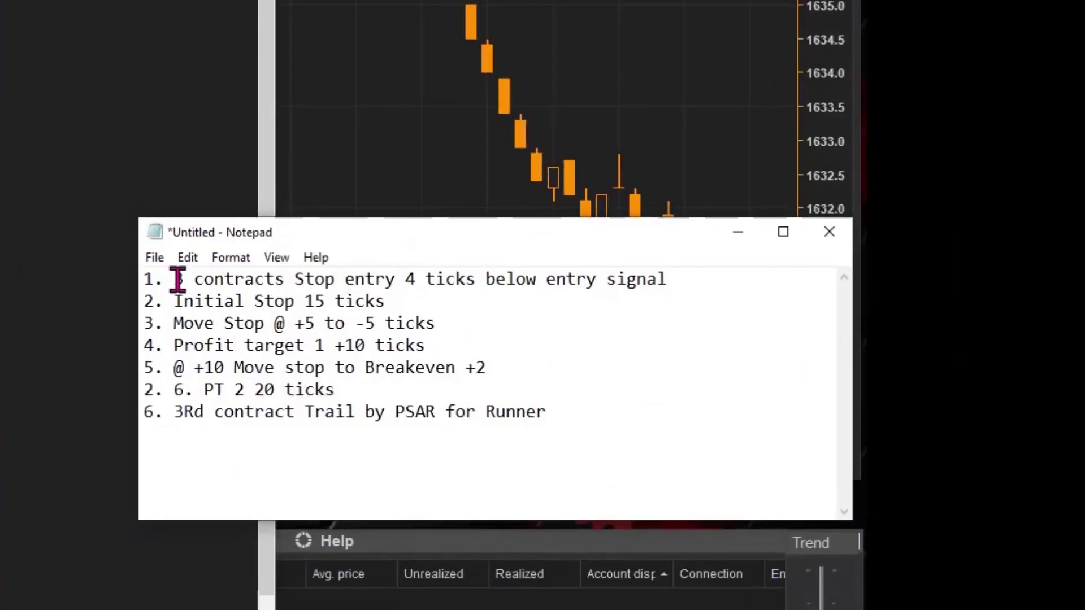
Review rule 1 in the notes, highlighting the contract count, the stop entry type and the tick offset from the entry signal
{"action": "left_click_drag", "start_coordinate": [697, 340], "coordinate": [757, 340]}
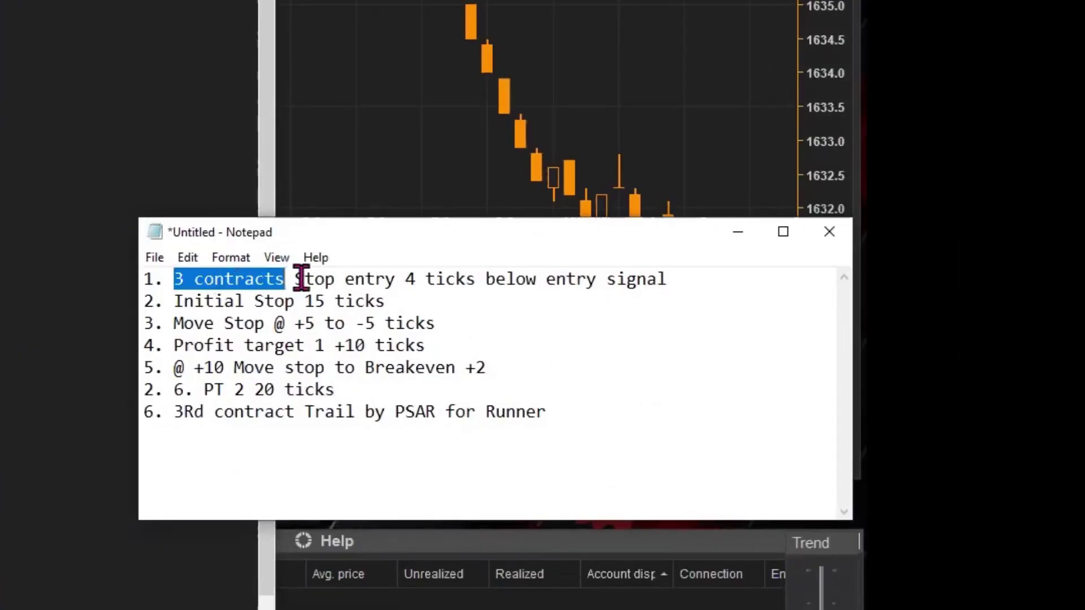
{"action": "left_click_drag", "start_coordinate": [295, 278], "coordinate": [655, 285]}
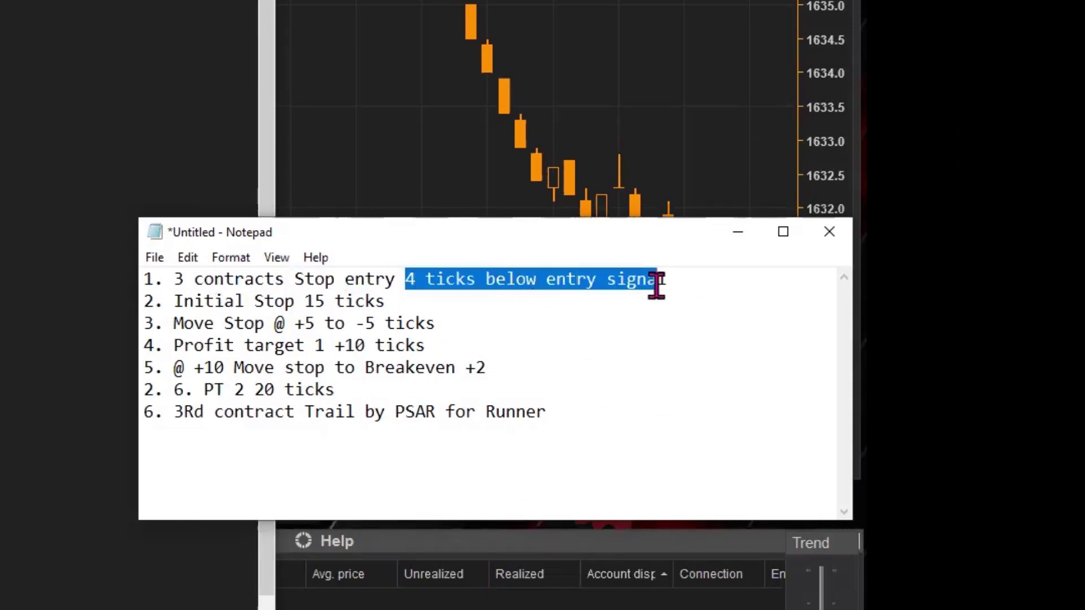
{"action": "left_click", "coordinate": [565, 280]}
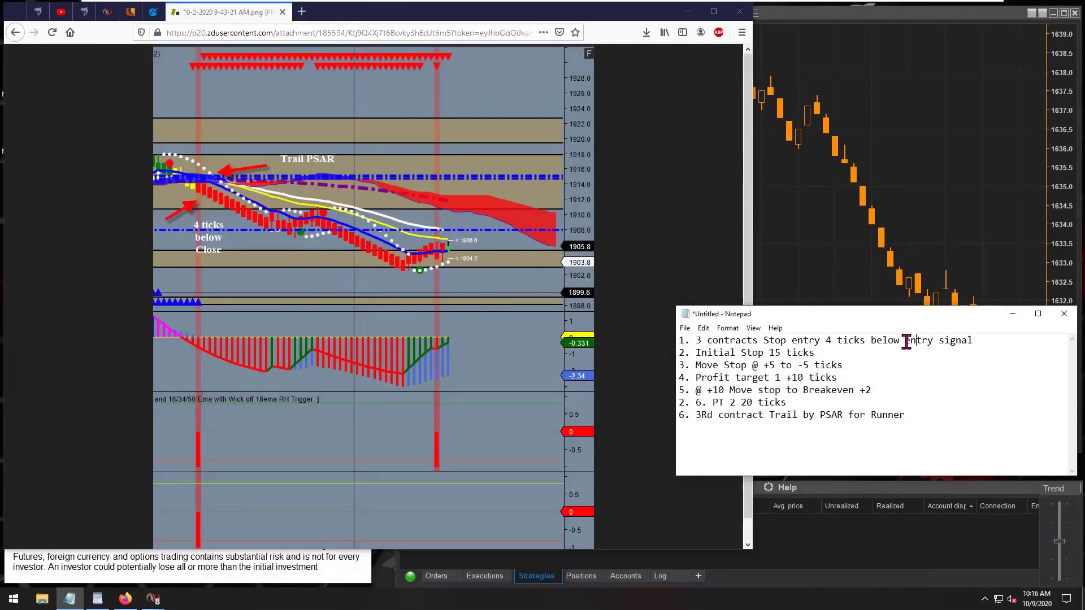
{"action": "left_click_drag", "start_coordinate": [905, 341], "coordinate": [975, 339]}
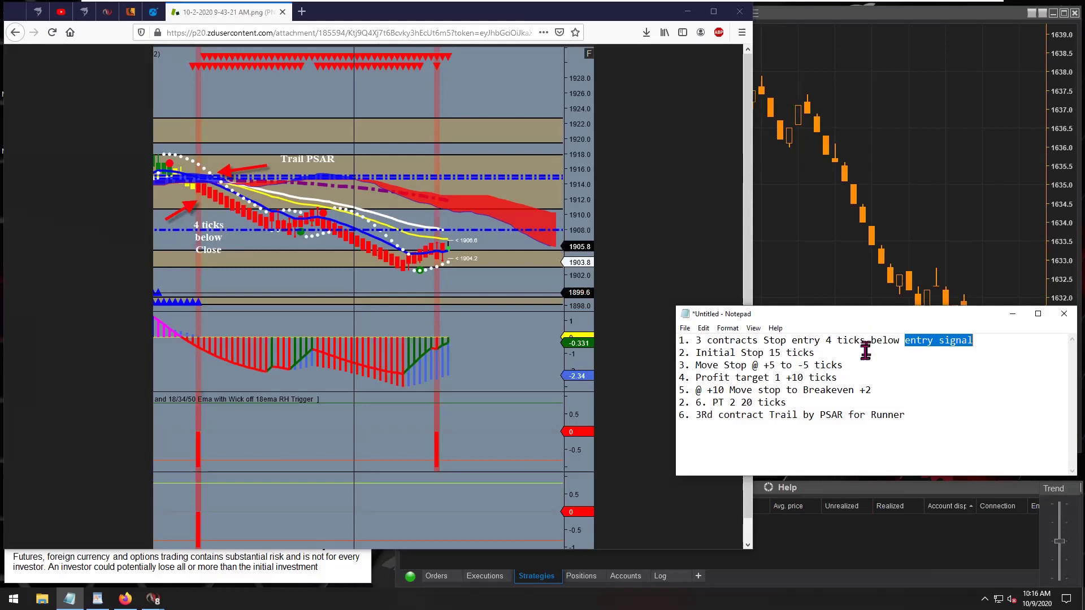
{"action": "left_click", "coordinate": [816, 345]}
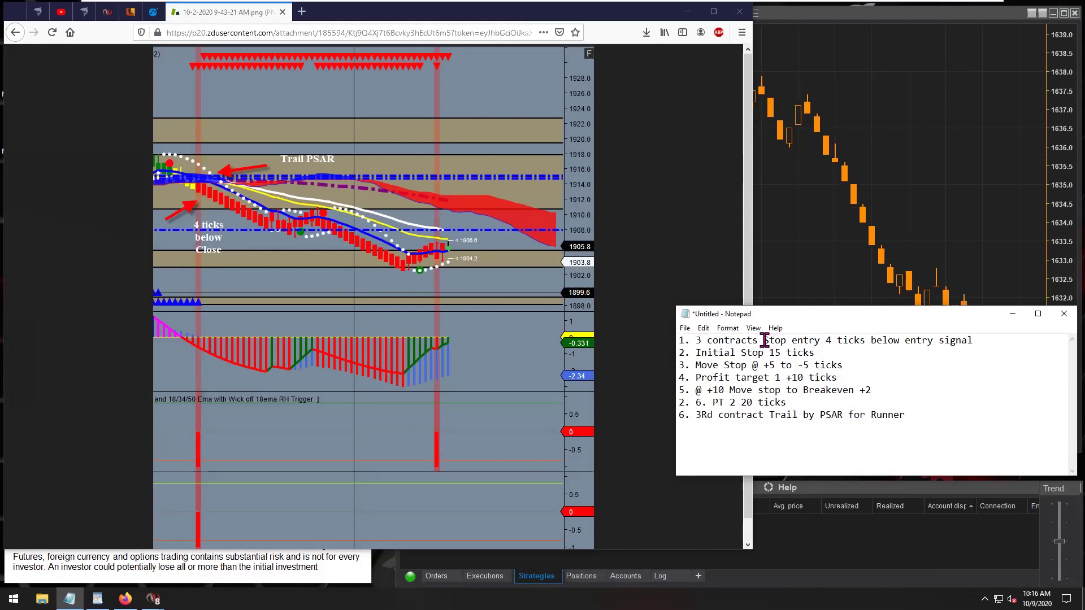
{"action": "left_click_drag", "start_coordinate": [766, 340], "coordinate": [810, 341]}
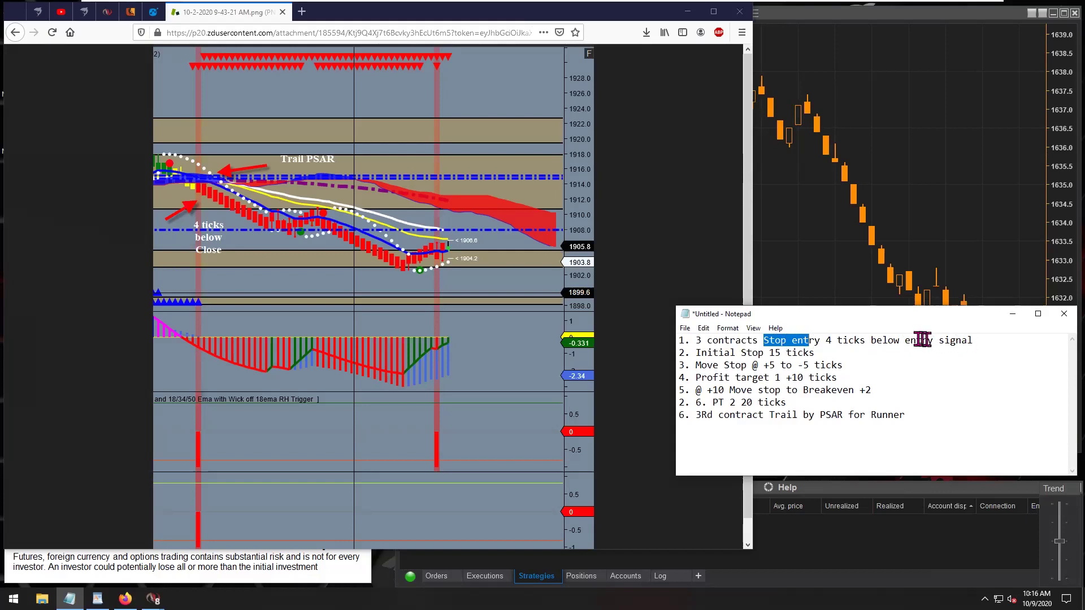
Insert "Close price" before "entry signal" in rule 1 of the notes
{"action": "left_click", "coordinate": [905, 340]}
{"action": "type", "text": "Close price"}
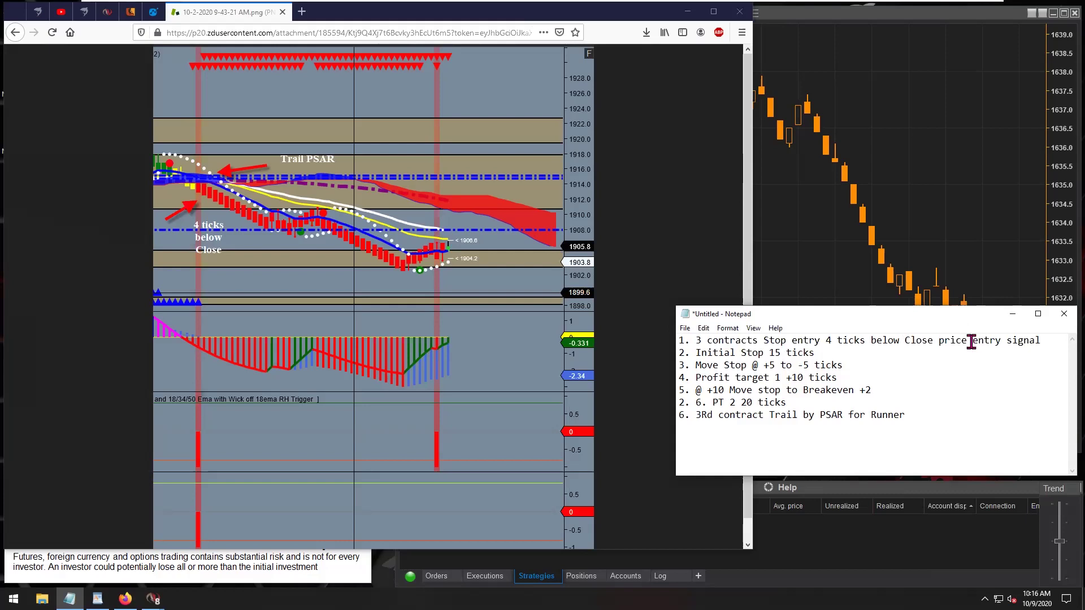
{"action": "left_click_drag", "start_coordinate": [971, 341], "coordinate": [1041, 340]}
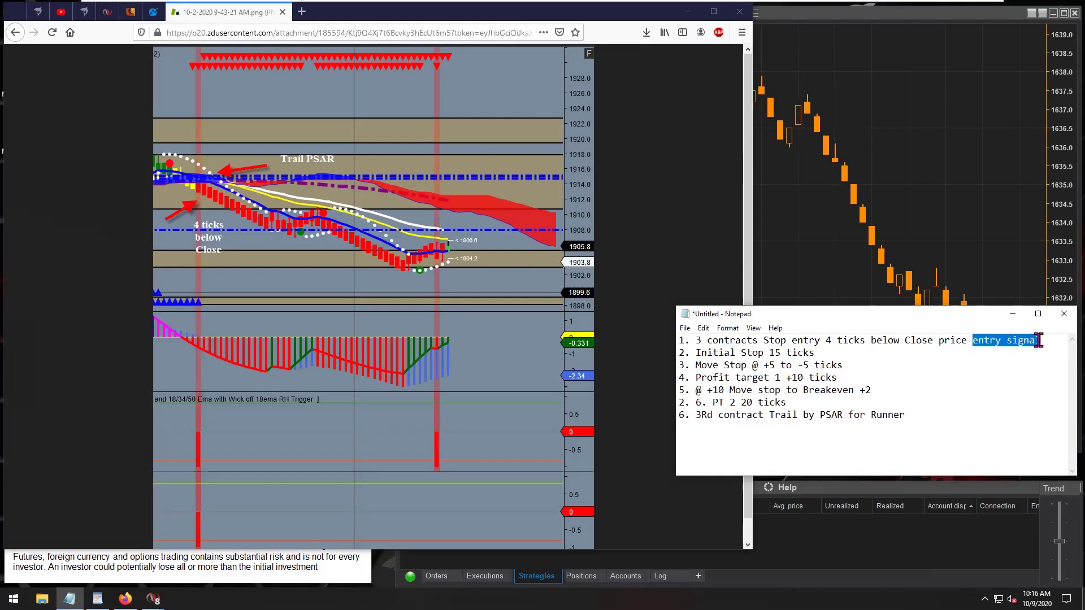
{"action": "left_click", "coordinate": [719, 354]}
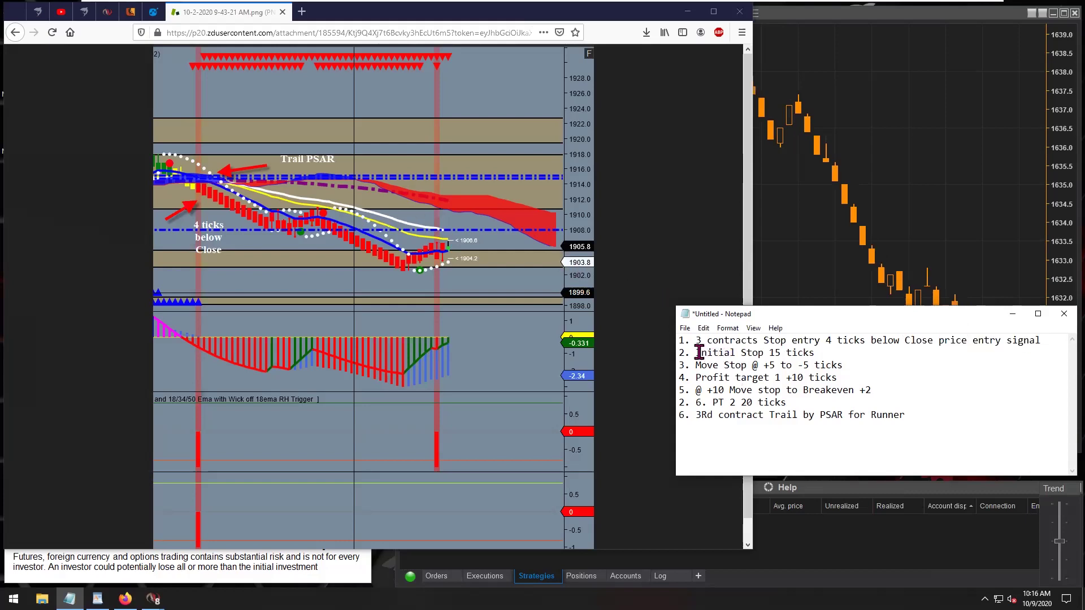
Change "Stop" to "Stop-loss" in rule 2 of the notes and highlight its tick distance
{"action": "left_click_drag", "start_coordinate": [699, 353], "coordinate": [769, 353]}
{"action": "key", "text": "ctrl+z"}
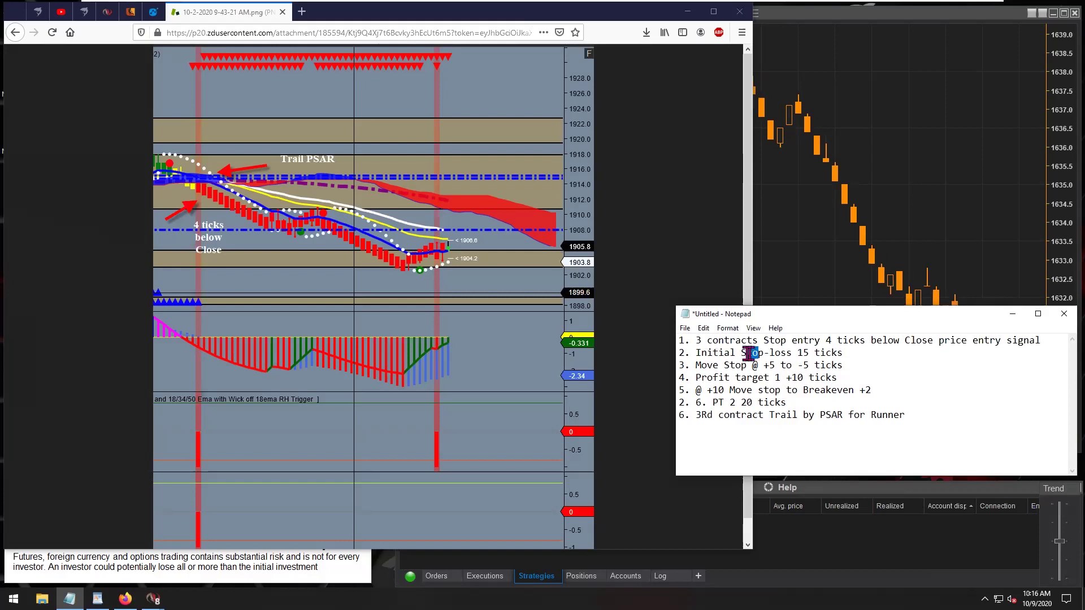
{"action": "left_click_drag", "start_coordinate": [797, 353], "coordinate": [848, 353]}
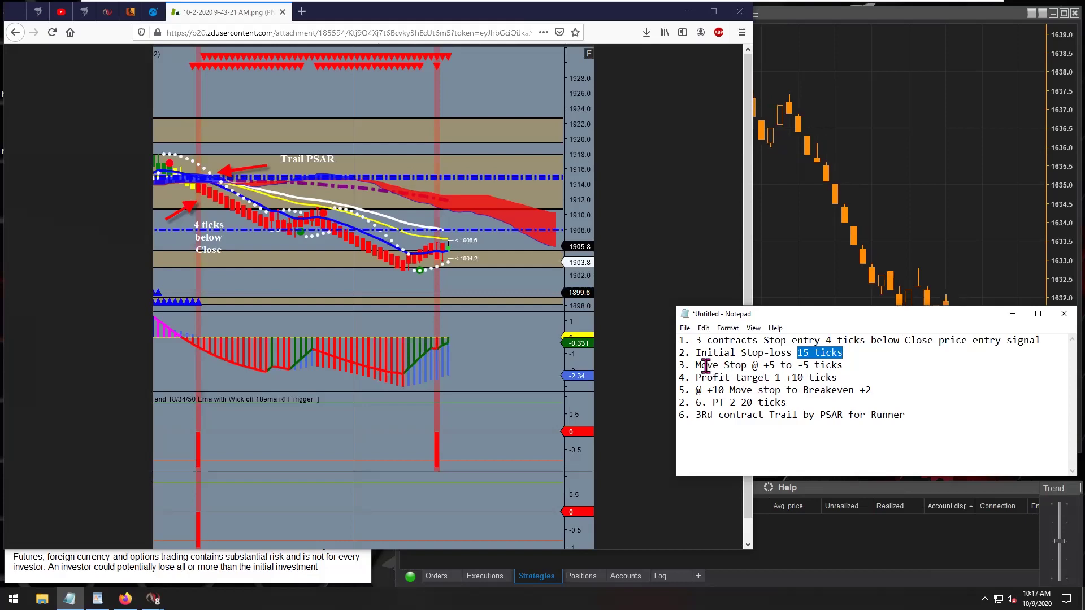
Review rules 3 to 5 in the notes, covering the first stop move, profit target 1 and the breakeven stop
{"action": "left_click_drag", "start_coordinate": [724, 365], "coordinate": [772, 365]}
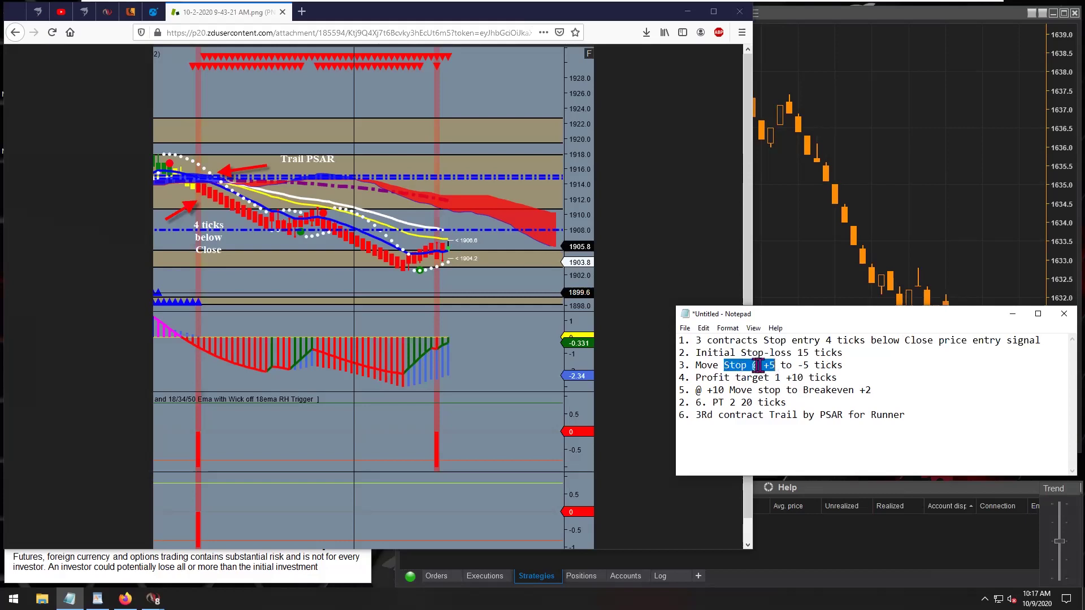
{"action": "left_click", "coordinate": [777, 364]}
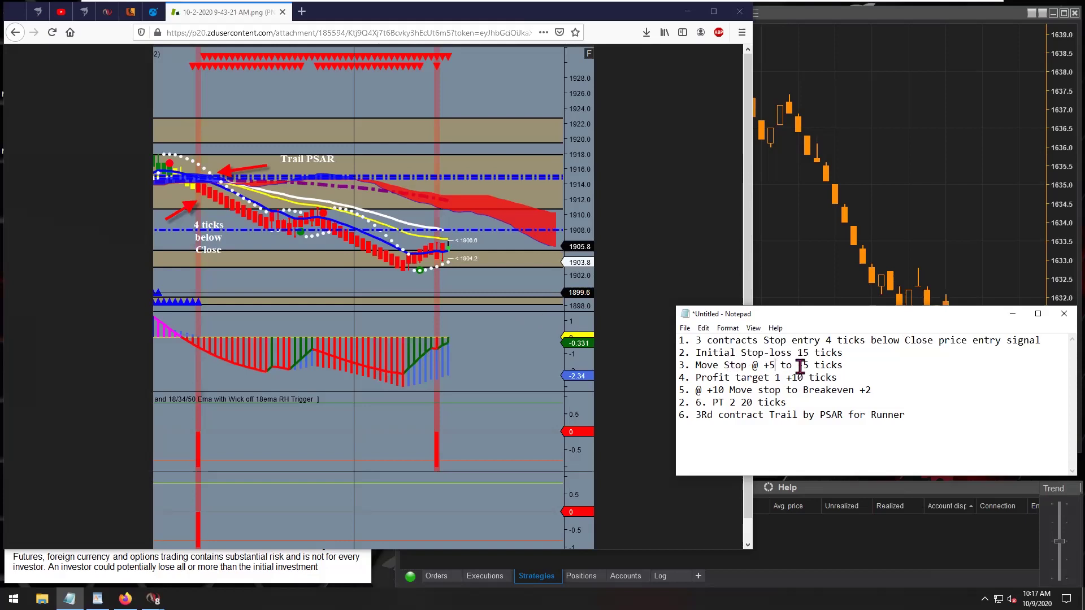
{"action": "left_click_drag", "start_coordinate": [797, 365], "coordinate": [833, 366]}
{"action": "left_click_drag", "start_coordinate": [801, 353], "coordinate": [843, 365]}
{"action": "left_click_drag", "start_coordinate": [700, 377], "coordinate": [838, 378]}
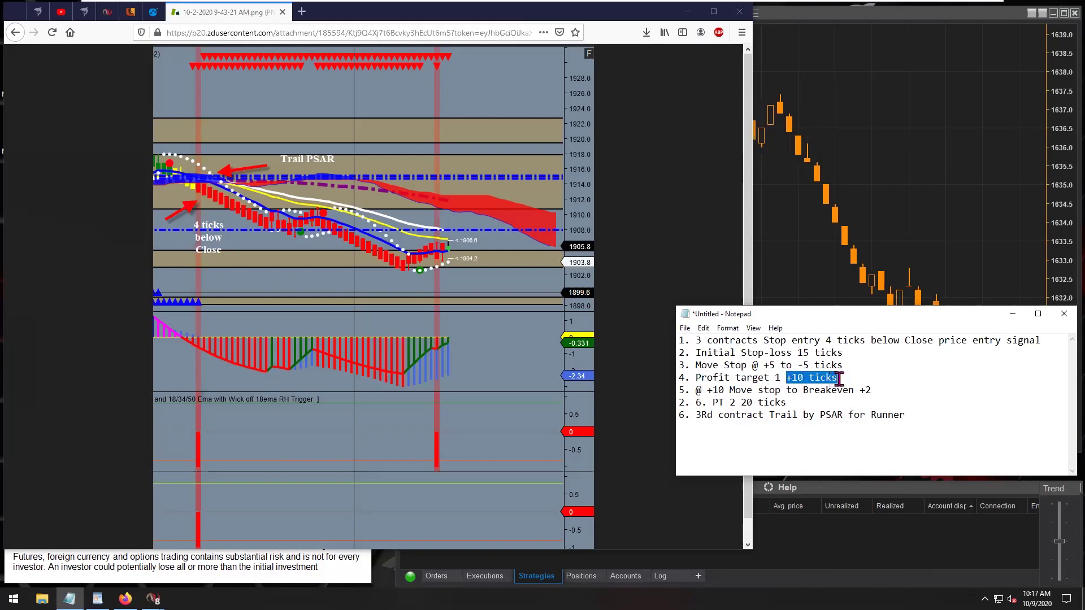
{"action": "left_click_drag", "start_coordinate": [707, 378], "coordinate": [766, 379]}
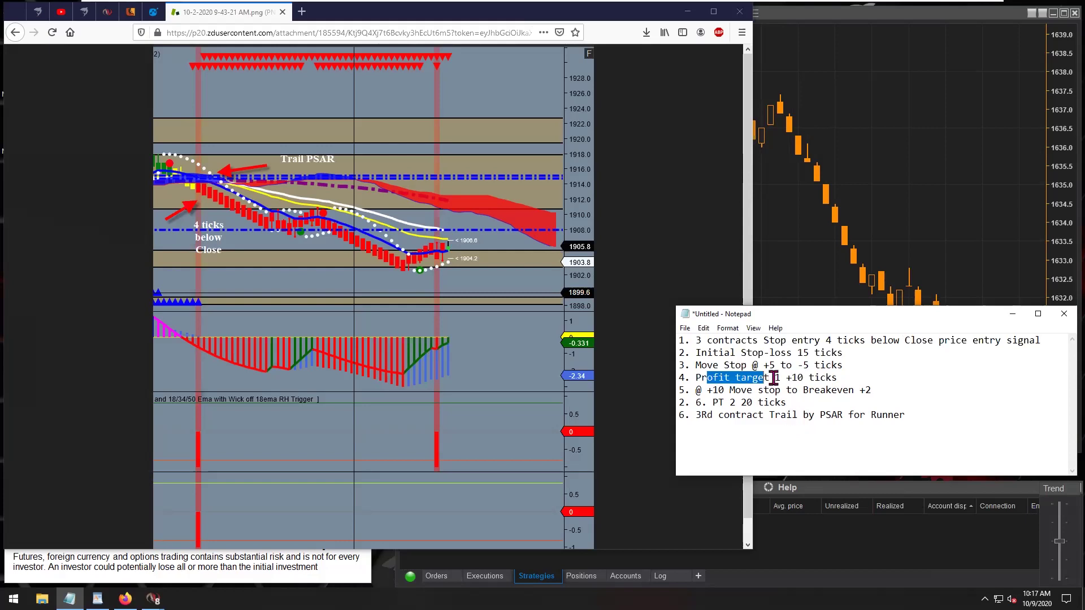
{"action": "left_click", "coordinate": [776, 377]}
{"action": "left_click_drag", "start_coordinate": [785, 377], "coordinate": [795, 378]}
{"action": "left_click_drag", "start_coordinate": [695, 390], "coordinate": [873, 390]}
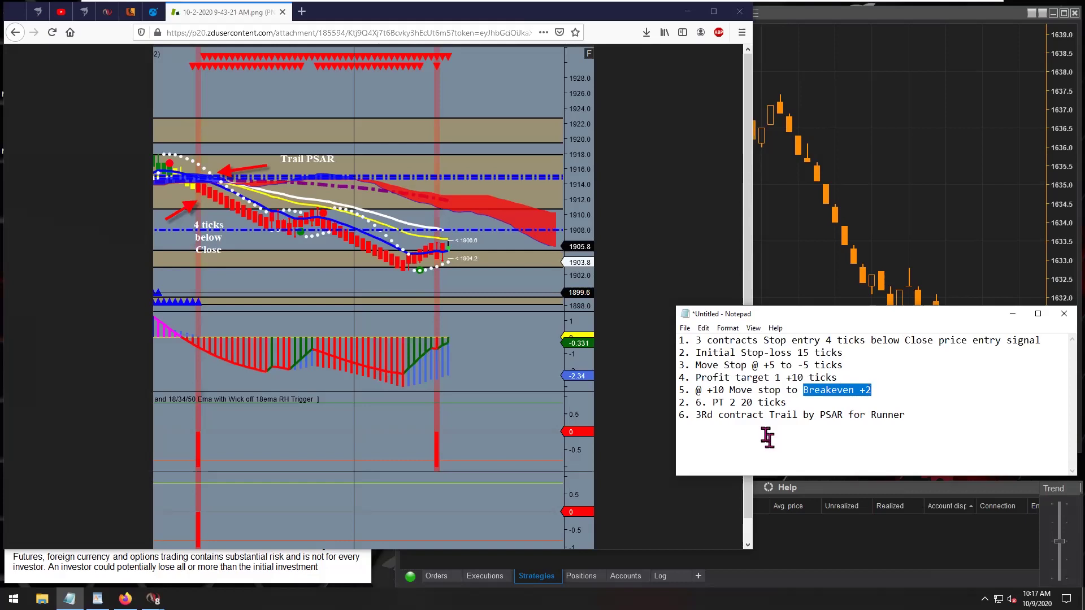
Examine how the contracts divide between profit target 1, PT 2 and the runner trailed by PSAR in the notes
{"action": "left_click", "coordinate": [713, 404]}
{"action": "left_click_drag", "start_coordinate": [713, 405], "coordinate": [788, 403]}
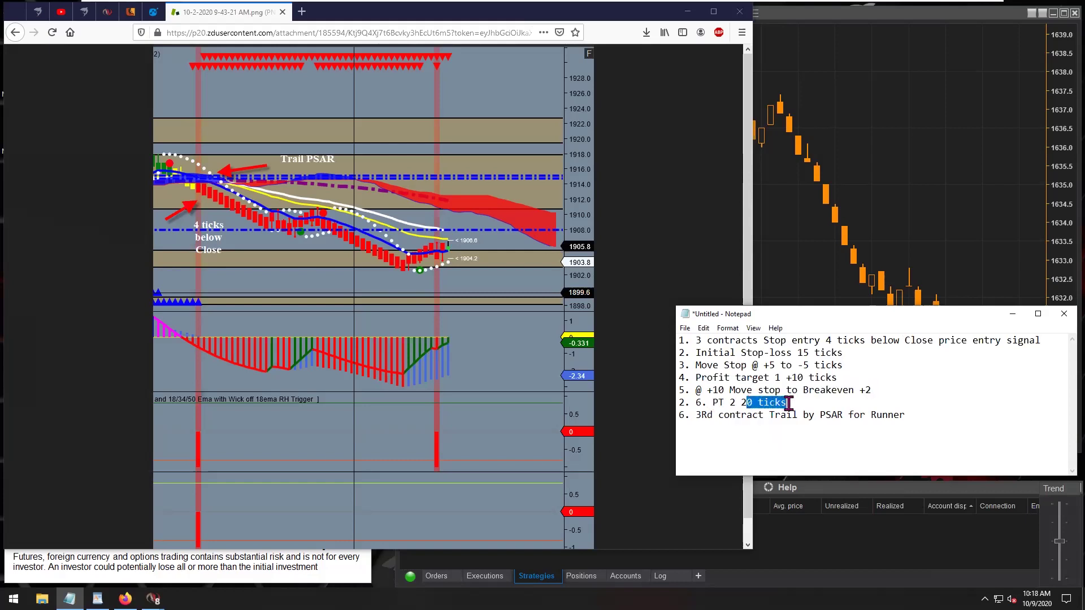
{"action": "left_click_drag", "start_coordinate": [707, 378], "coordinate": [768, 378]}
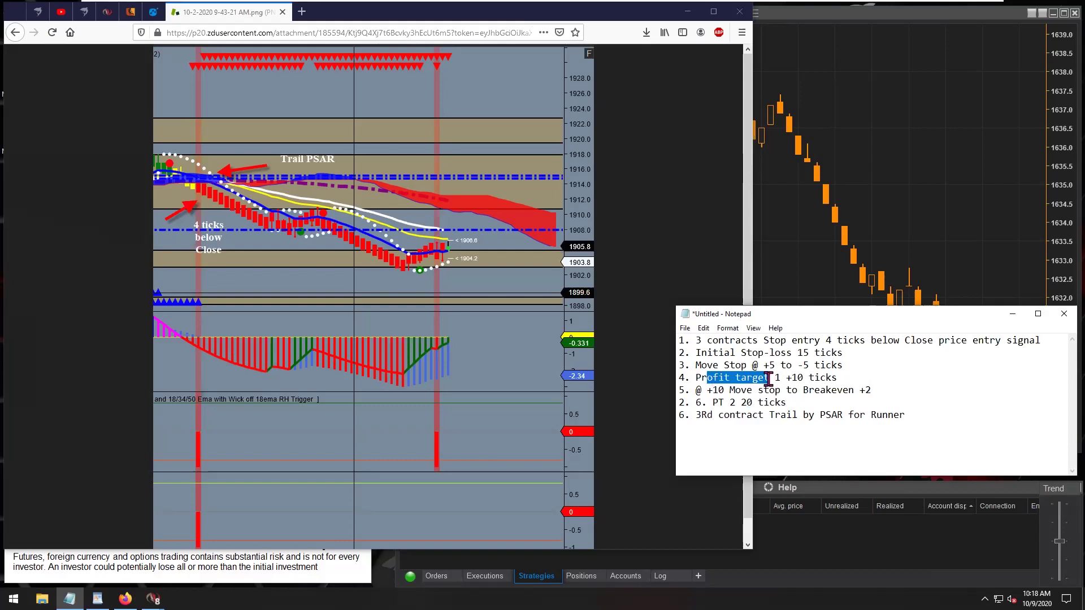
{"action": "left_click_drag", "start_coordinate": [713, 402], "coordinate": [779, 402]}
{"action": "left_click_drag", "start_coordinate": [696, 377], "coordinate": [780, 378]}
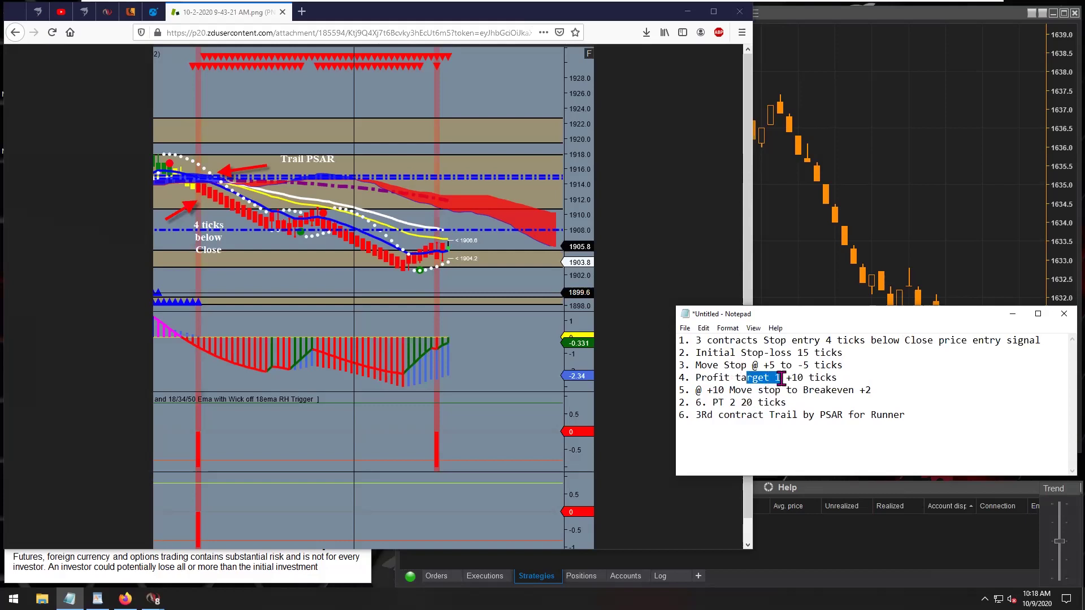
{"action": "left_click_drag", "start_coordinate": [695, 341], "coordinate": [755, 342]}
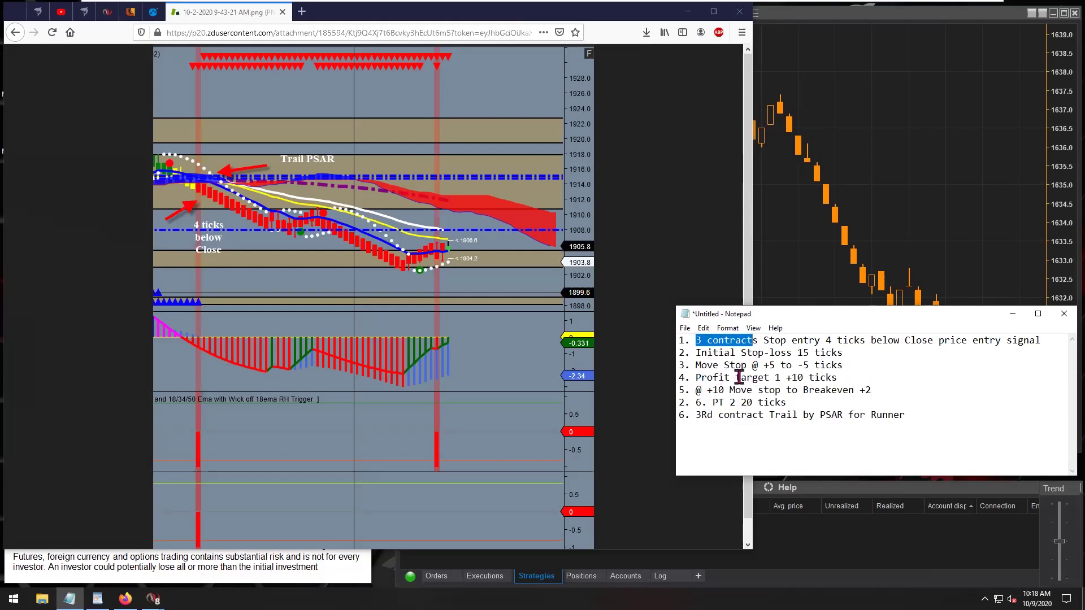
{"action": "left_click_drag", "start_coordinate": [735, 377], "coordinate": [781, 378]}
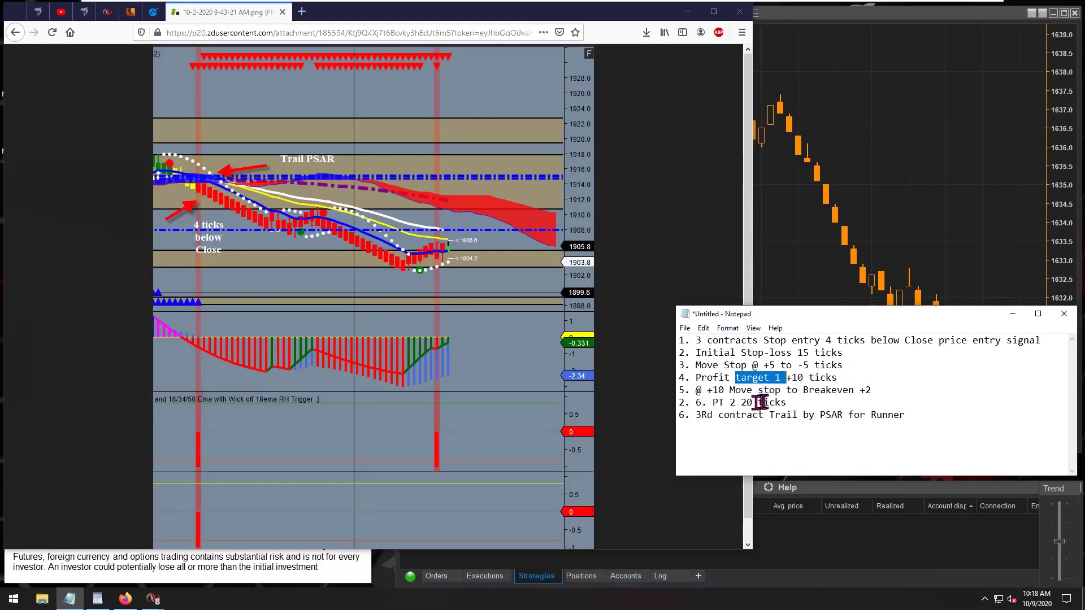
{"action": "left_click_drag", "start_coordinate": [713, 401], "coordinate": [735, 401]}
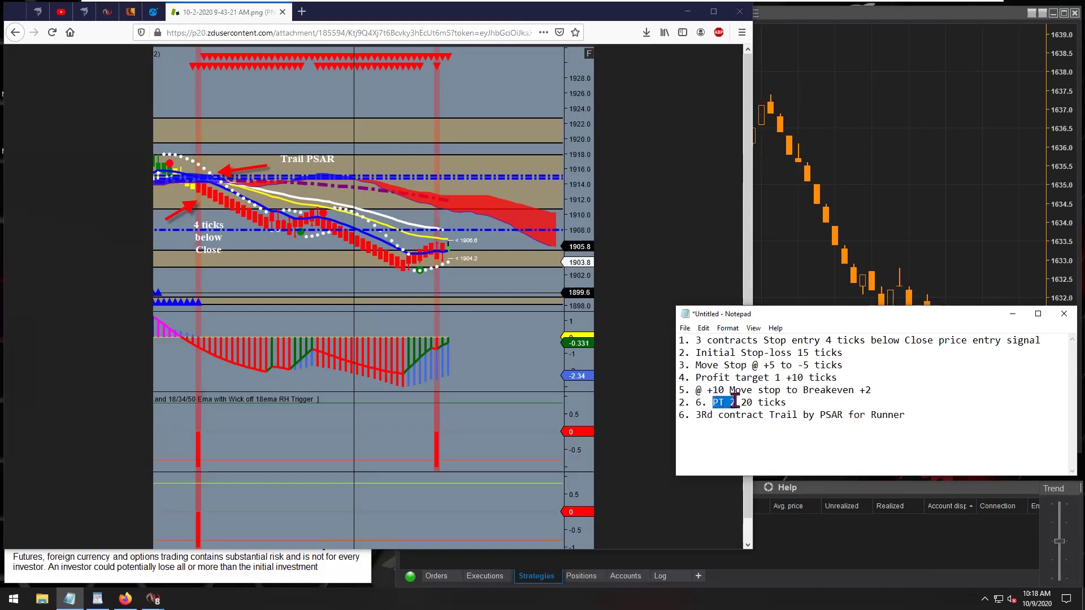
{"action": "left_click_drag", "start_coordinate": [696, 415], "coordinate": [764, 416]}
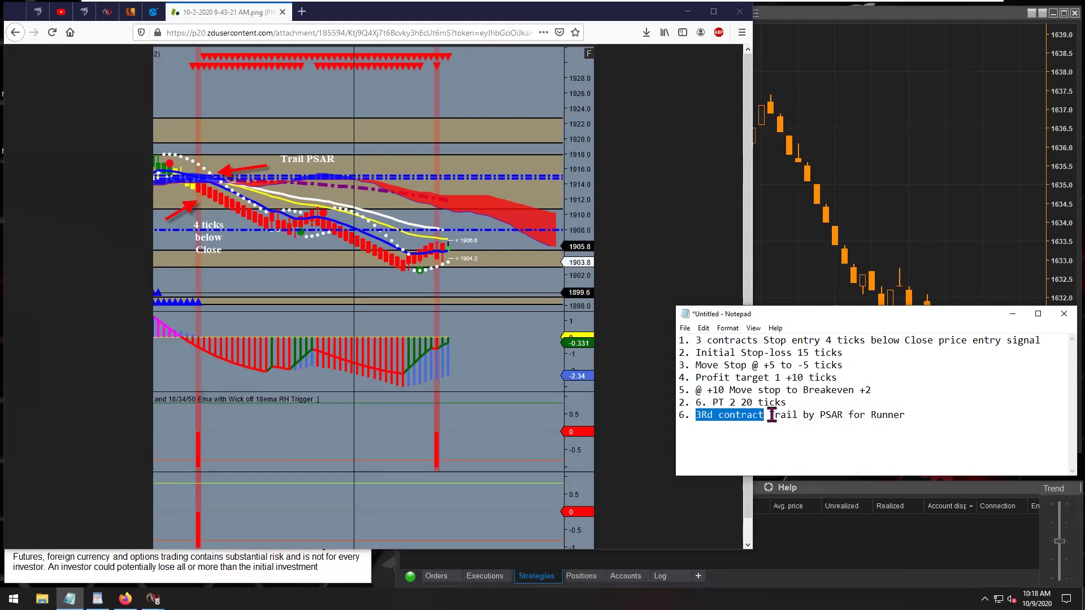
{"action": "left_click_drag", "start_coordinate": [770, 416], "coordinate": [901, 416]}
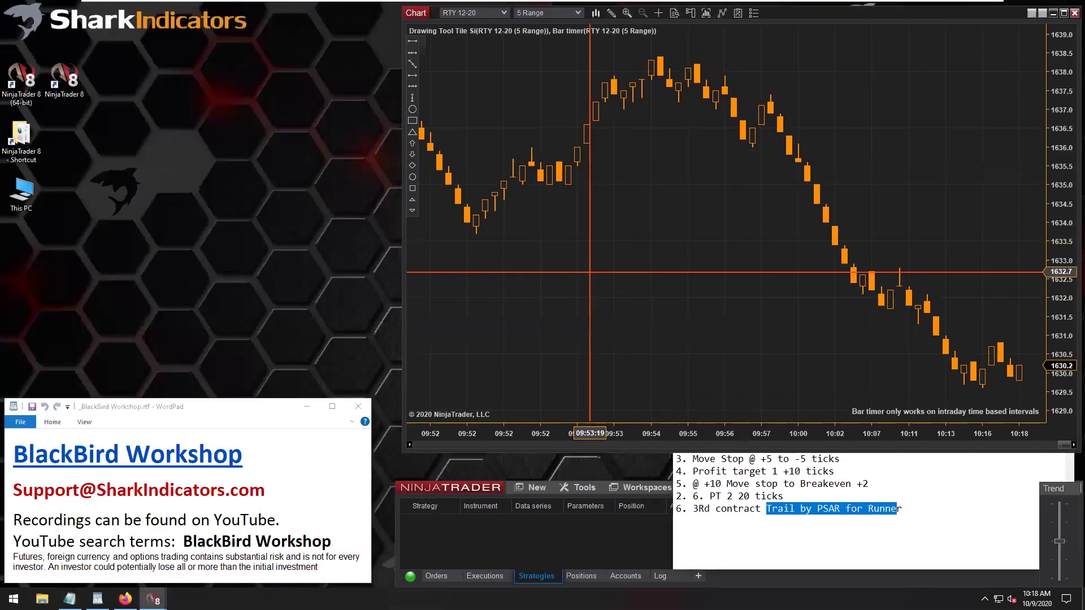
Add the SiBlackBird v8.1.14.27 strategy from the SharkIndicators folder to the RTY 12-20 chart's configured strategies and enable it
{"action": "right_click", "coordinate": [586, 247]}
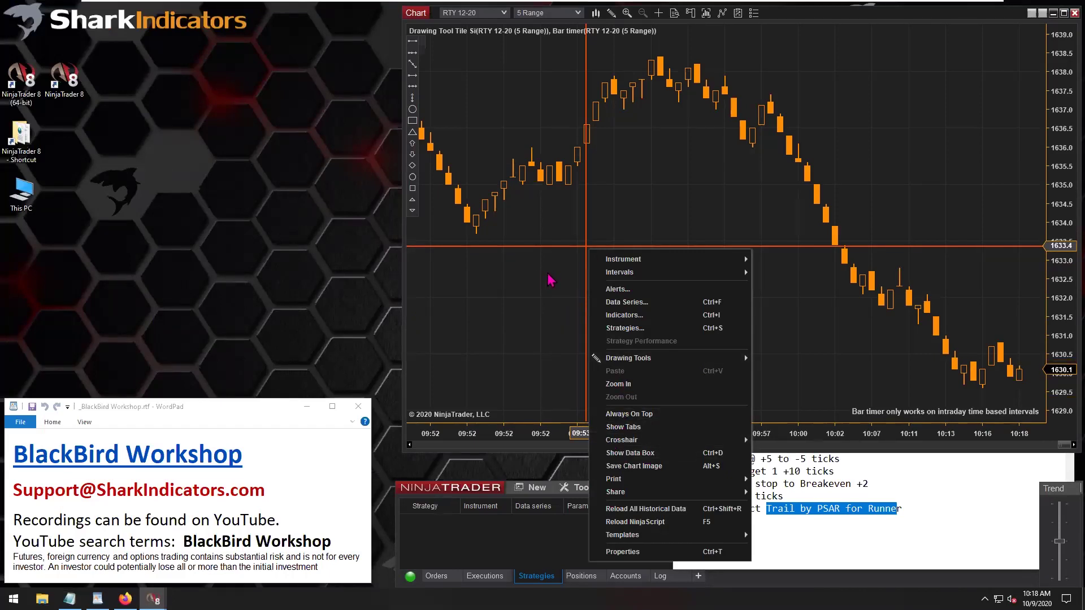
{"action": "left_click", "coordinate": [625, 328]}
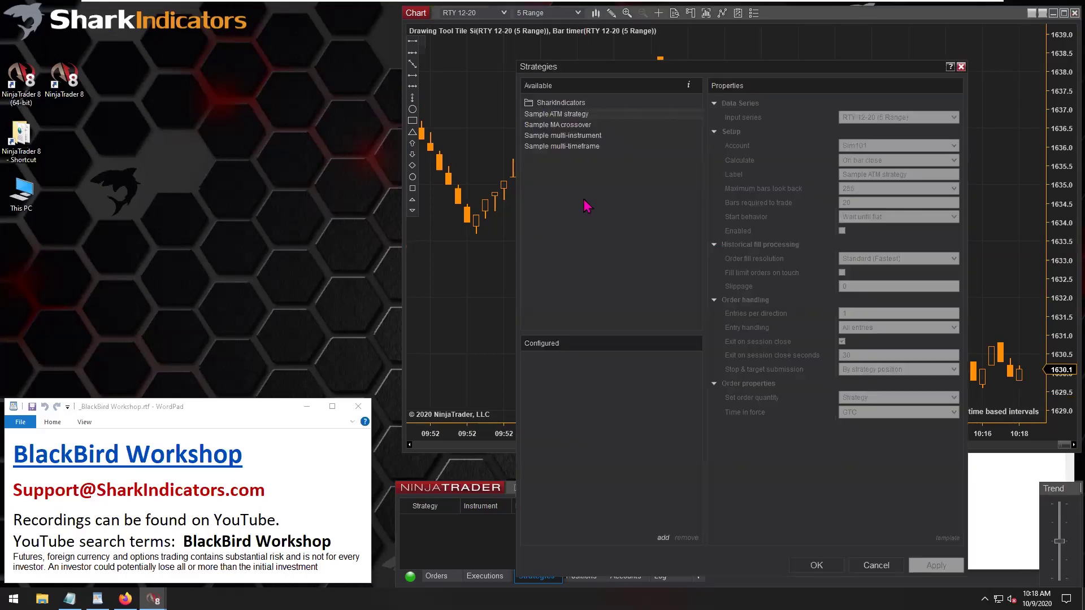
{"action": "left_click_drag", "start_coordinate": [588, 70], "coordinate": [543, 59]}
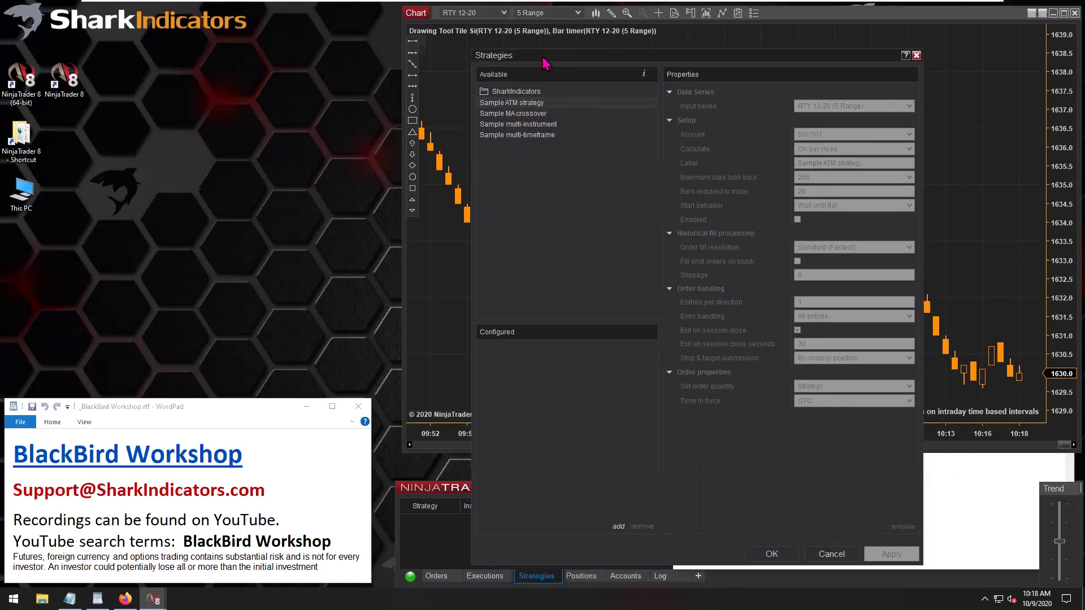
{"action": "left_click", "coordinate": [486, 94]}
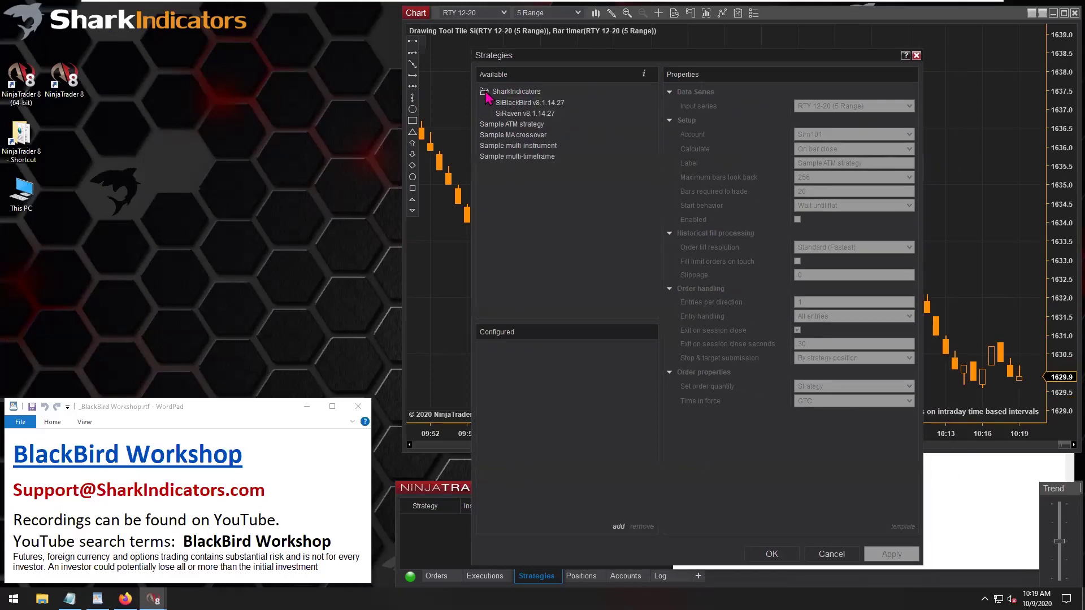
{"action": "left_click", "coordinate": [517, 105]}
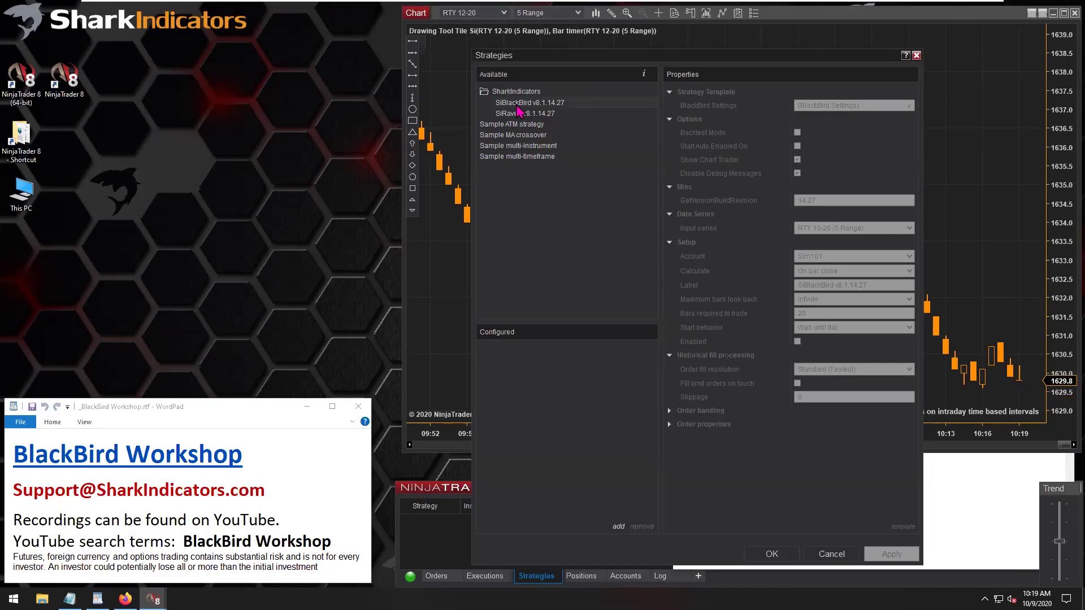
{"action": "double_click", "coordinate": [517, 106]}
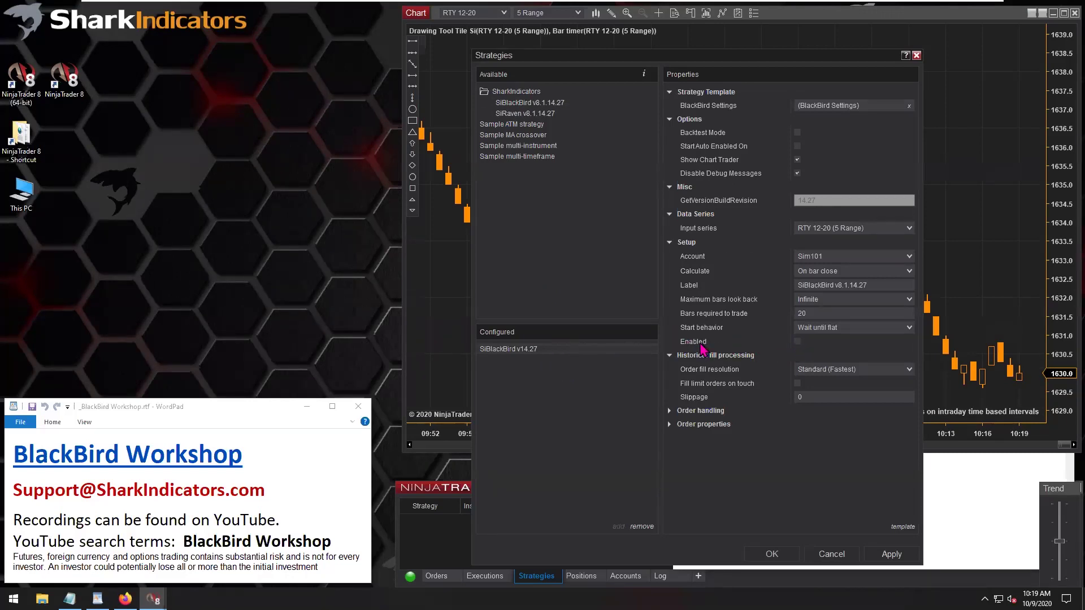
{"action": "left_click", "coordinate": [798, 342]}
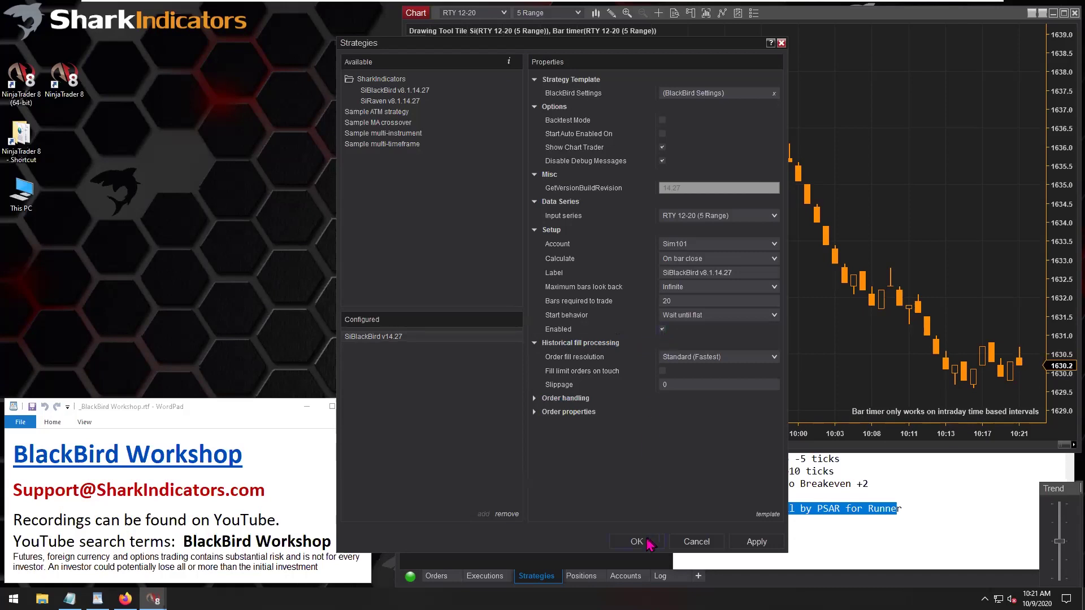
Apply the BlackBird strategy to the chart, display its trade info readout, and open the order settings beside the chart
{"action": "left_click", "coordinate": [636, 543]}
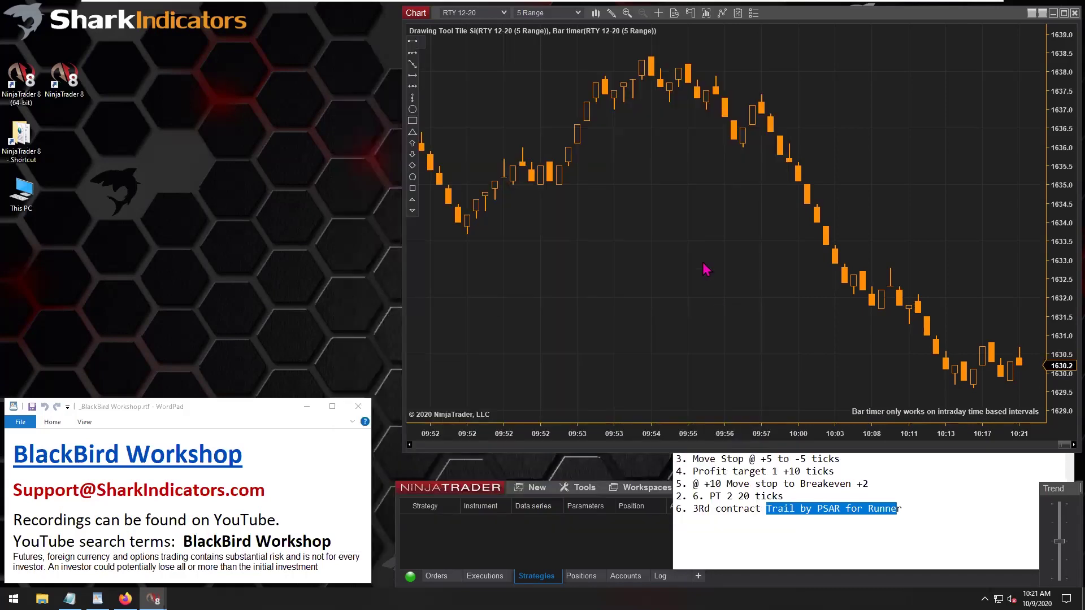
{"action": "left_click", "coordinate": [709, 543]}
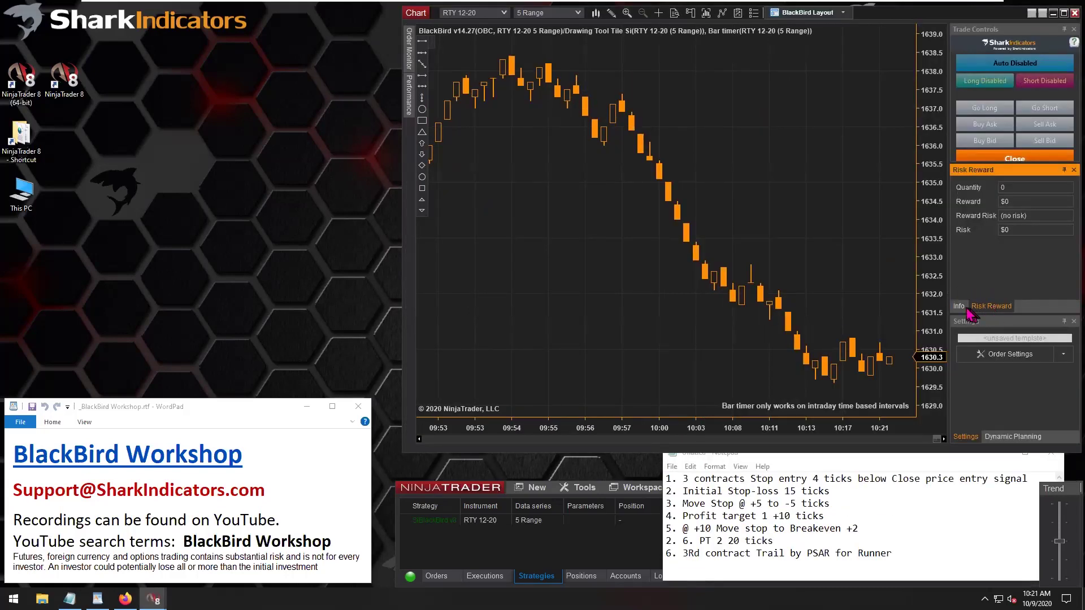
{"action": "left_click", "coordinate": [960, 308]}
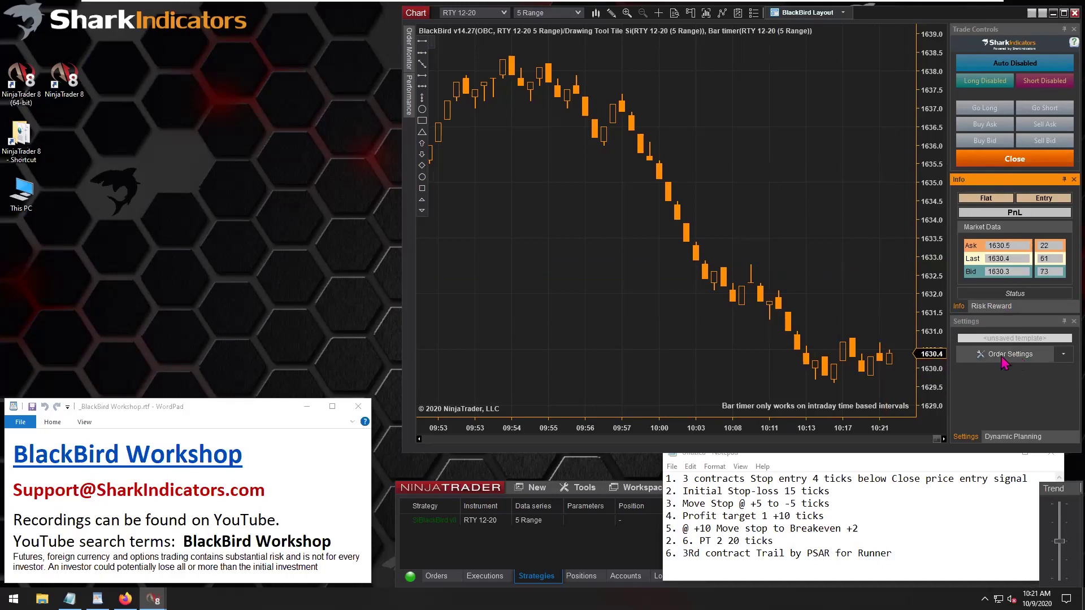
{"action": "left_click", "coordinate": [1020, 359]}
{"action": "left_click_drag", "start_coordinate": [395, 111], "coordinate": [307, 9]}
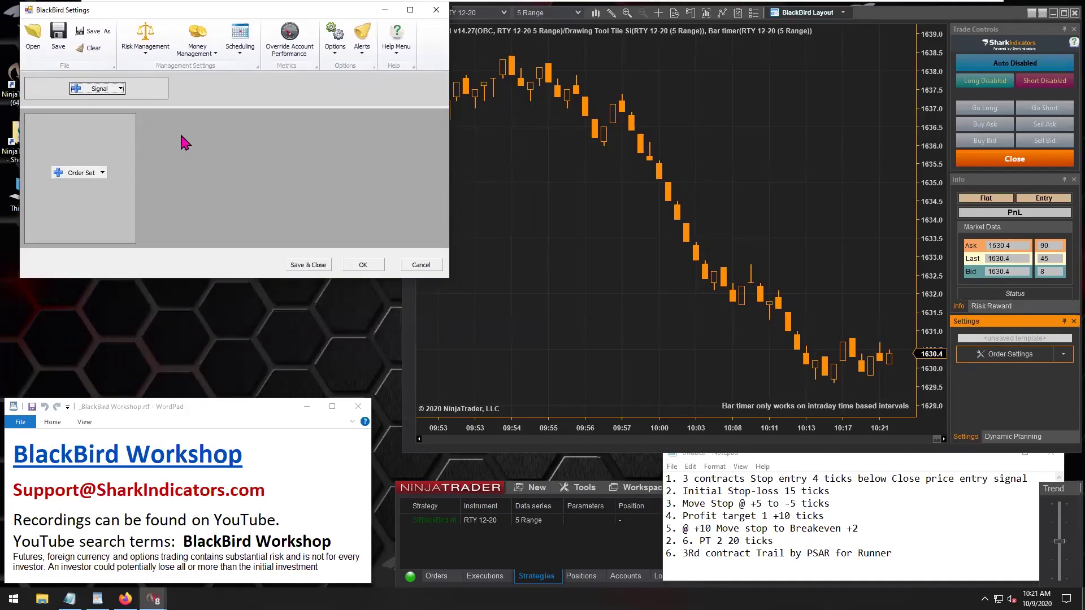
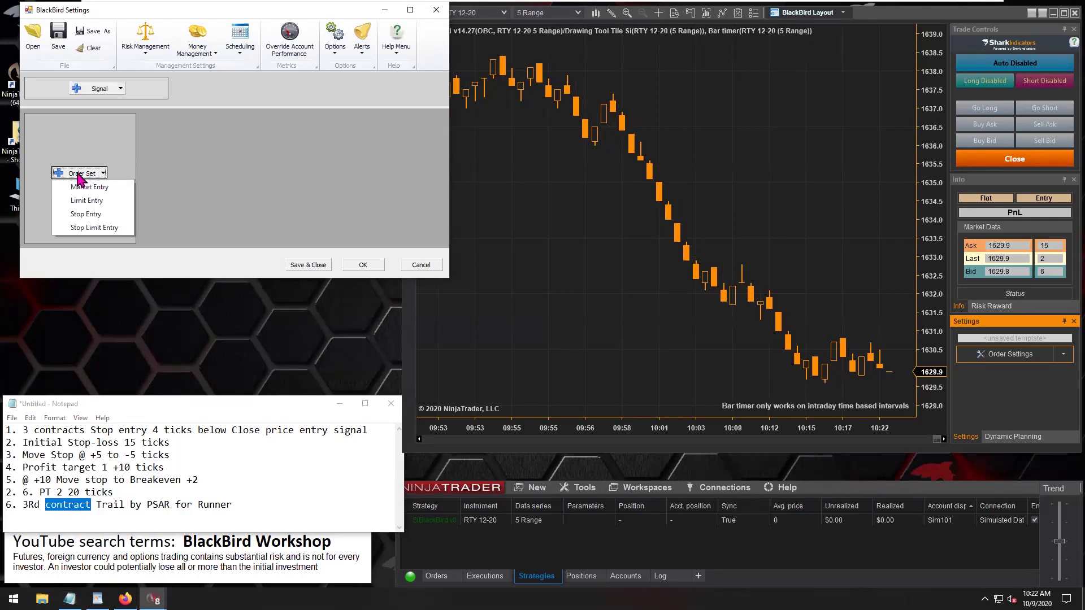
Highlight the stop entry wording of rule 1 in the notes and add a Stop Entry order set
{"action": "left_click_drag", "start_coordinate": [89, 431], "coordinate": [215, 432]}
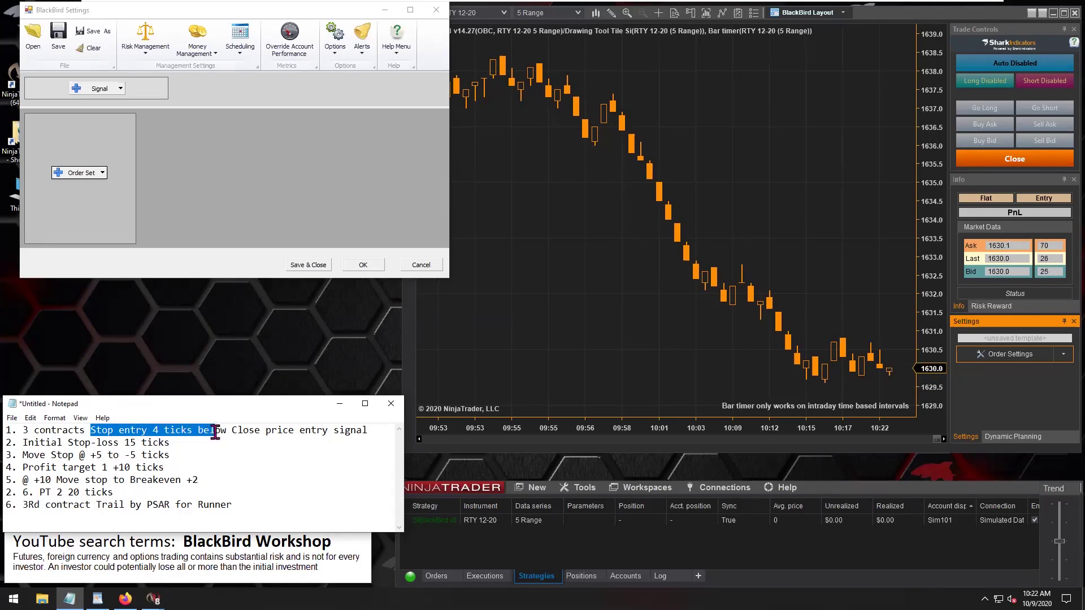
{"action": "left_click_drag", "start_coordinate": [214, 432], "coordinate": [256, 431]}
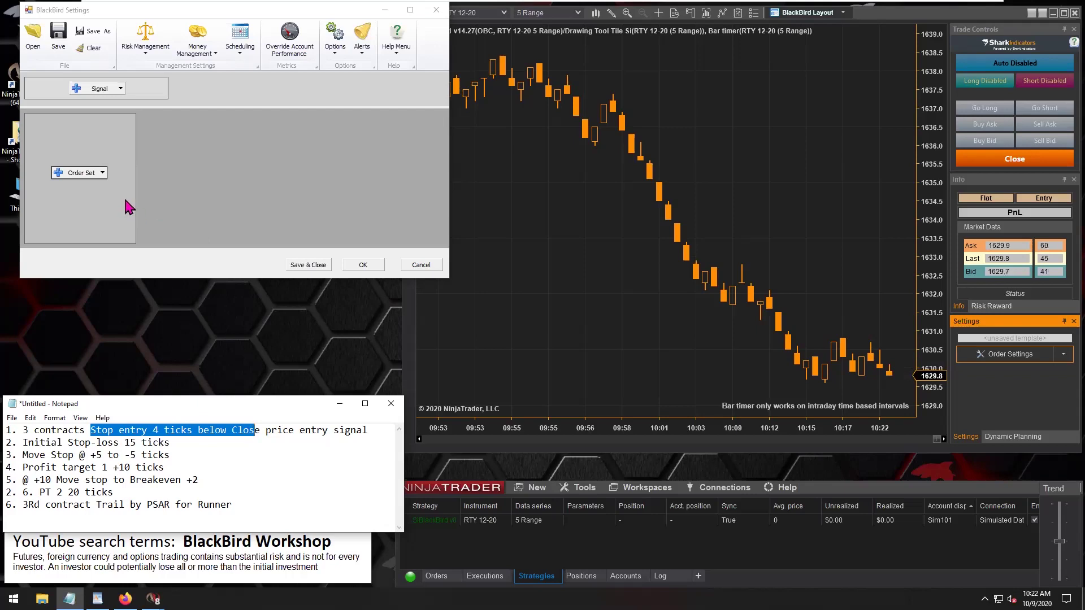
{"action": "left_click", "coordinate": [102, 172]}
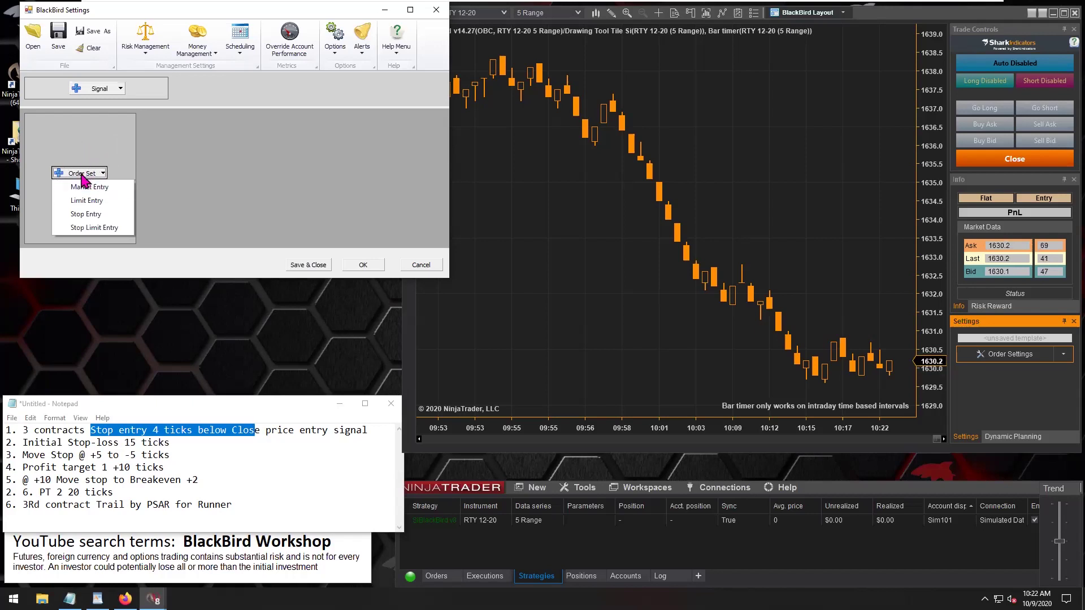
{"action": "left_click", "coordinate": [86, 215]}
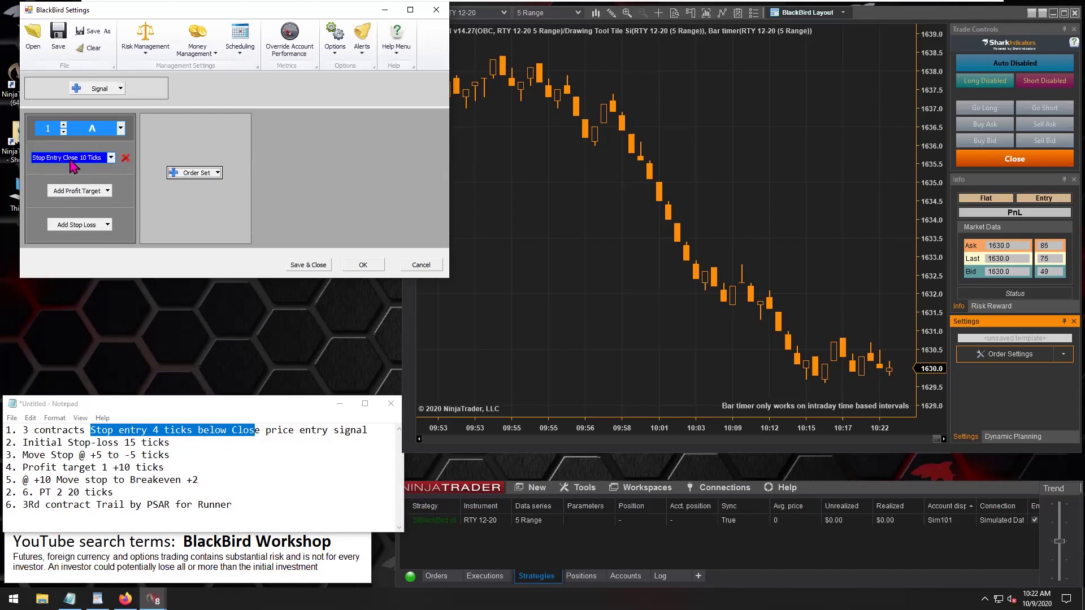
Set the stop entry's initial placement offset from the Close to 4 ticks for long trades and -4 ticks for short trades
{"action": "left_click", "coordinate": [72, 162]}
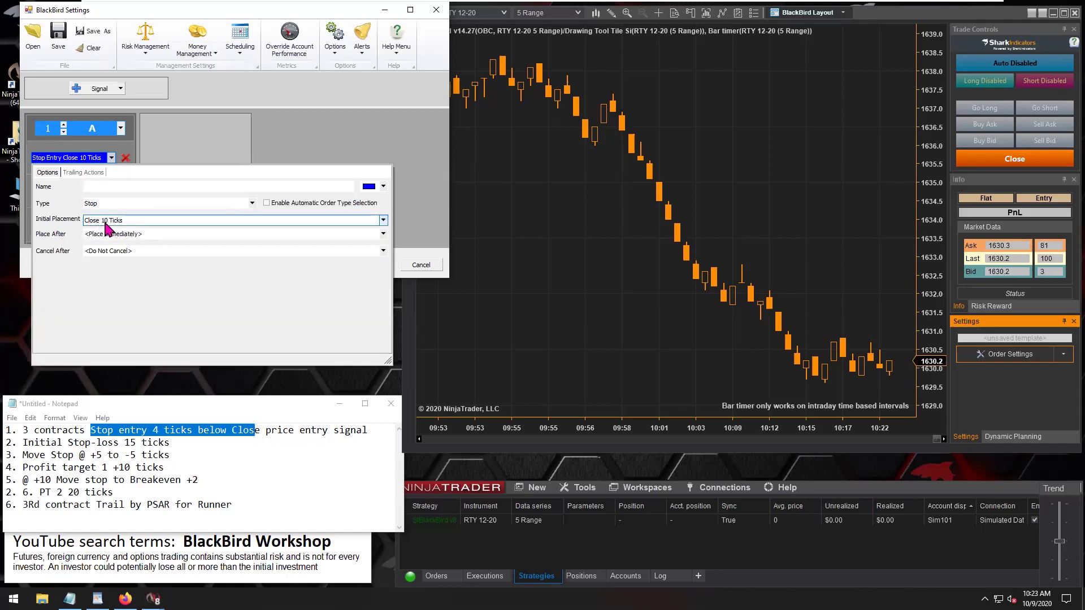
{"action": "left_click", "coordinate": [128, 223]}
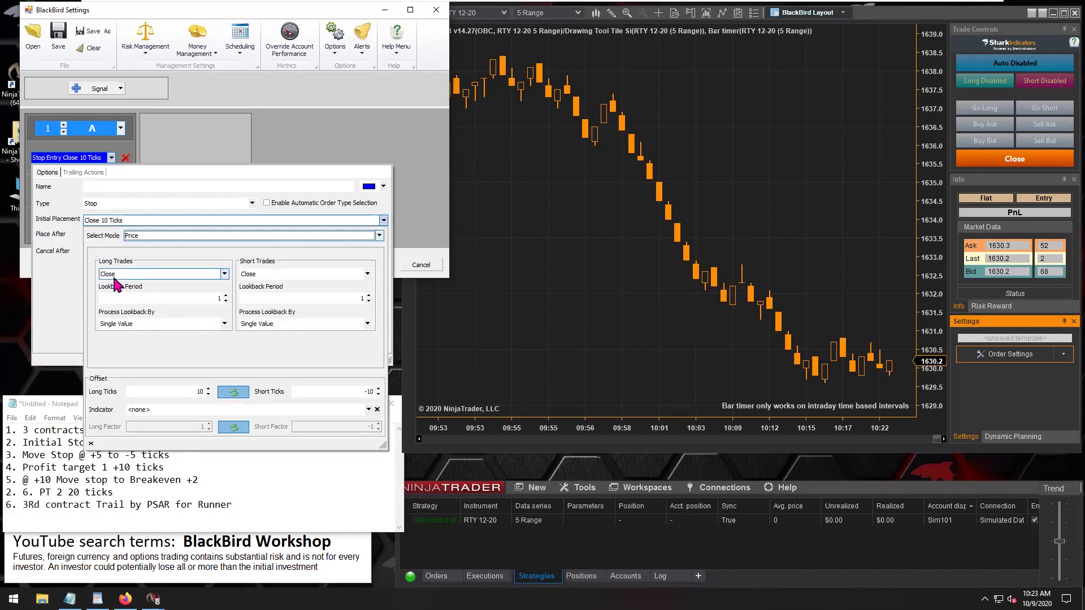
{"action": "left_click", "coordinate": [208, 394]}
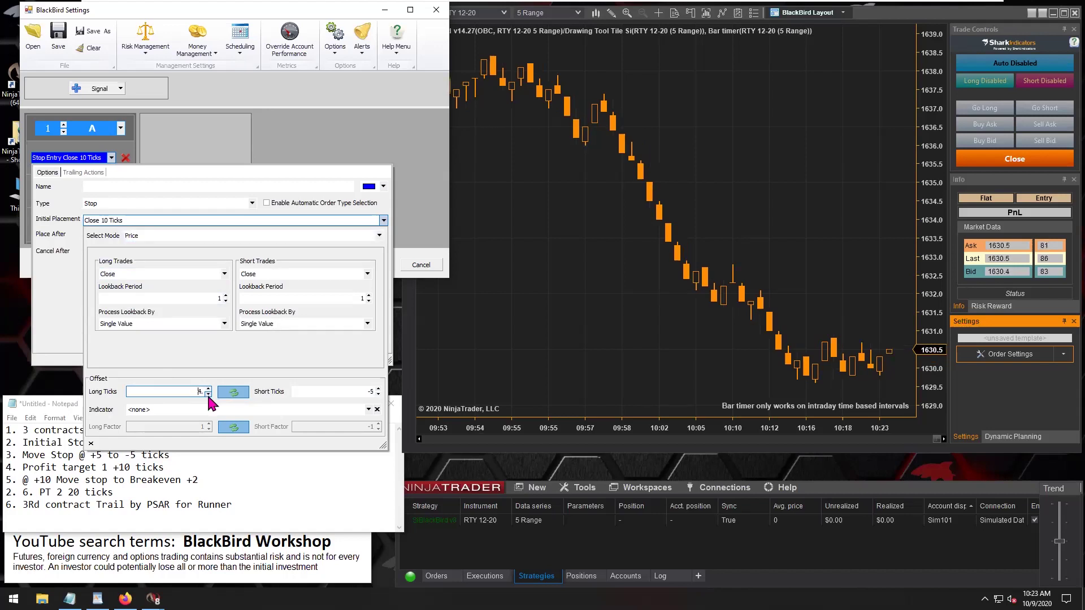
{"action": "key", "text": "BackSpace"}
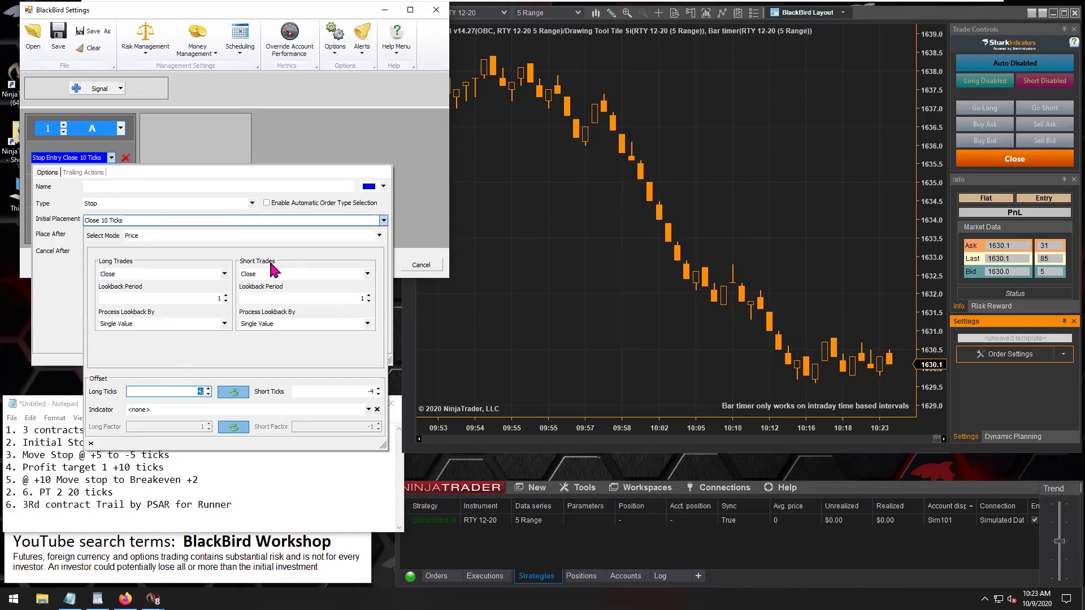
{"action": "left_click", "coordinate": [363, 391]}
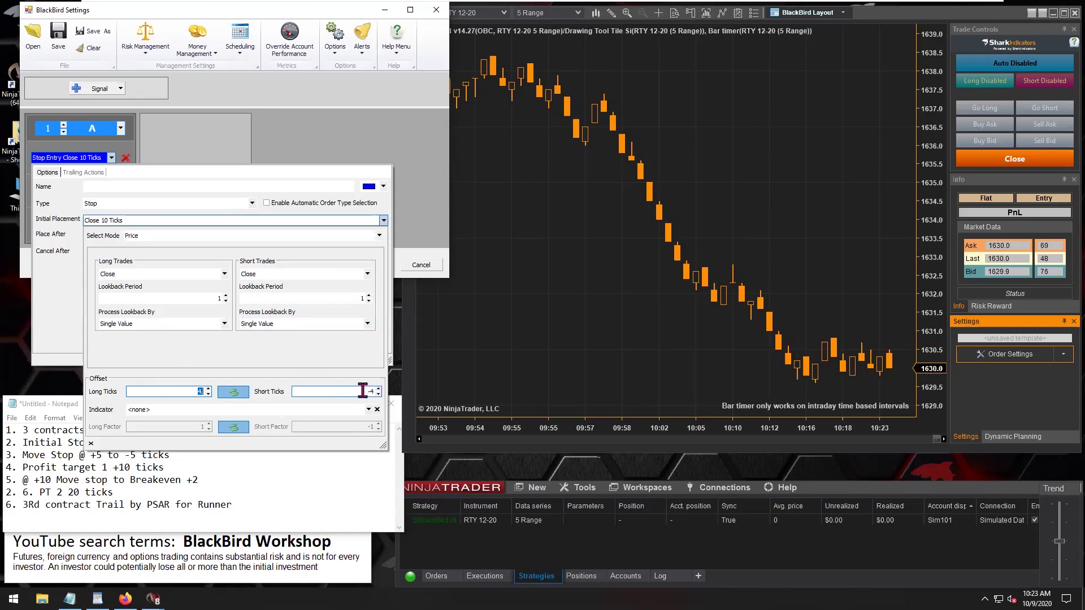
{"action": "left_click_drag", "start_coordinate": [363, 391], "coordinate": [373, 391]}
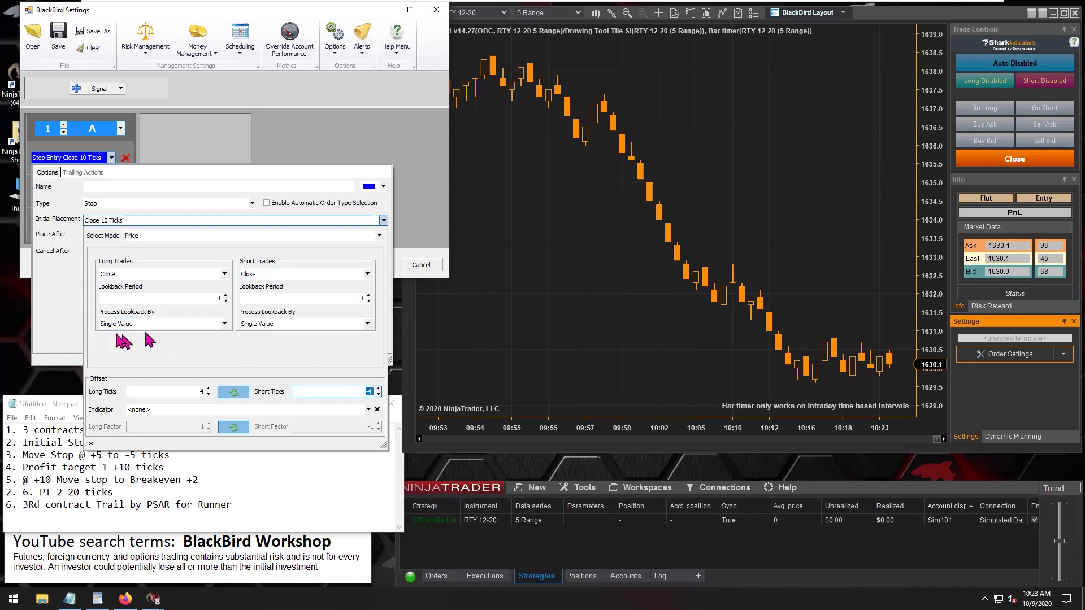
{"action": "left_click", "coordinate": [66, 302]}
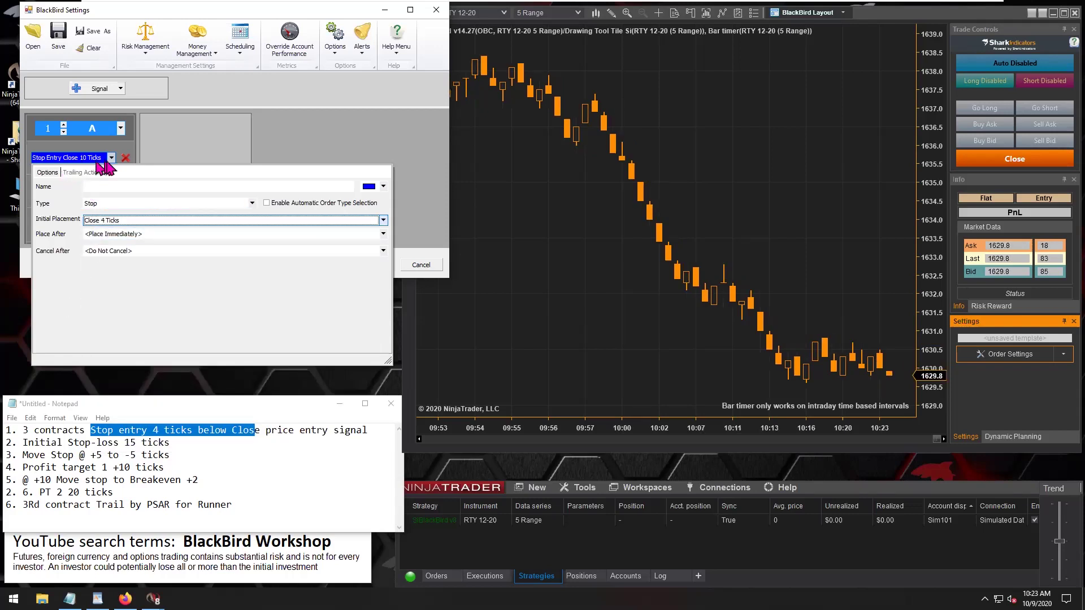
{"action": "left_click", "coordinate": [156, 159]}
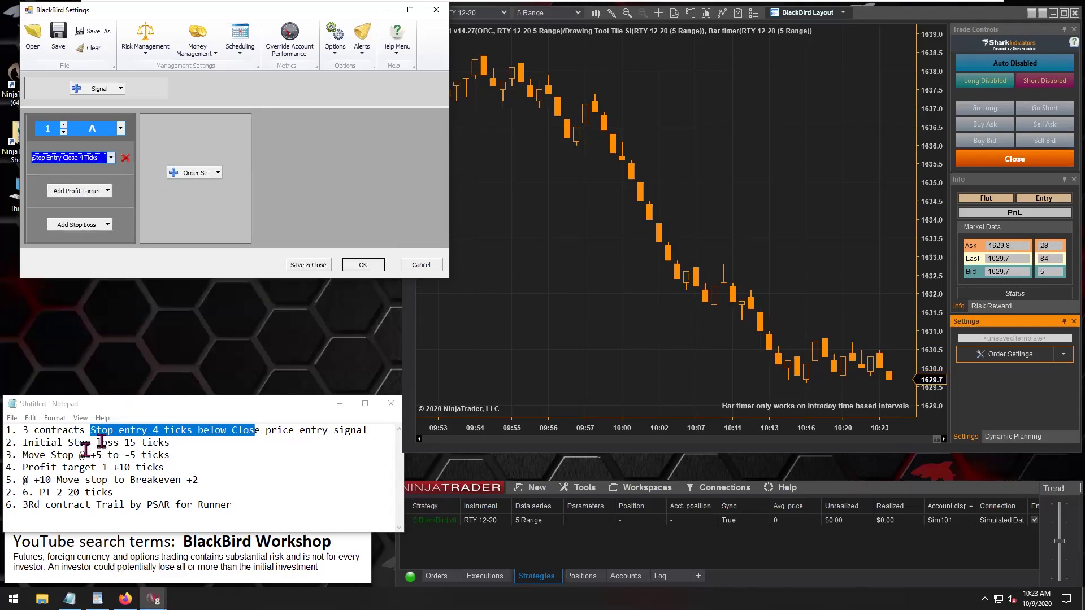
Highlight the +10 tick target of rule 4 in the notes and add a 10 Ticks profit target to the order set
{"action": "left_click_drag", "start_coordinate": [28, 468], "coordinate": [151, 468]}
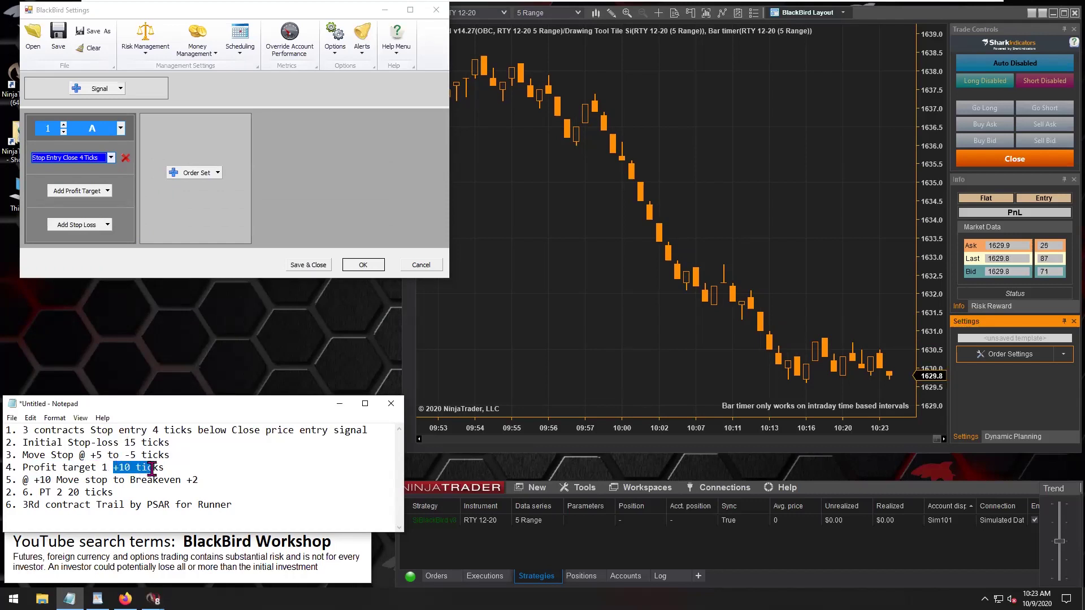
{"action": "left_click", "coordinate": [106, 192]}
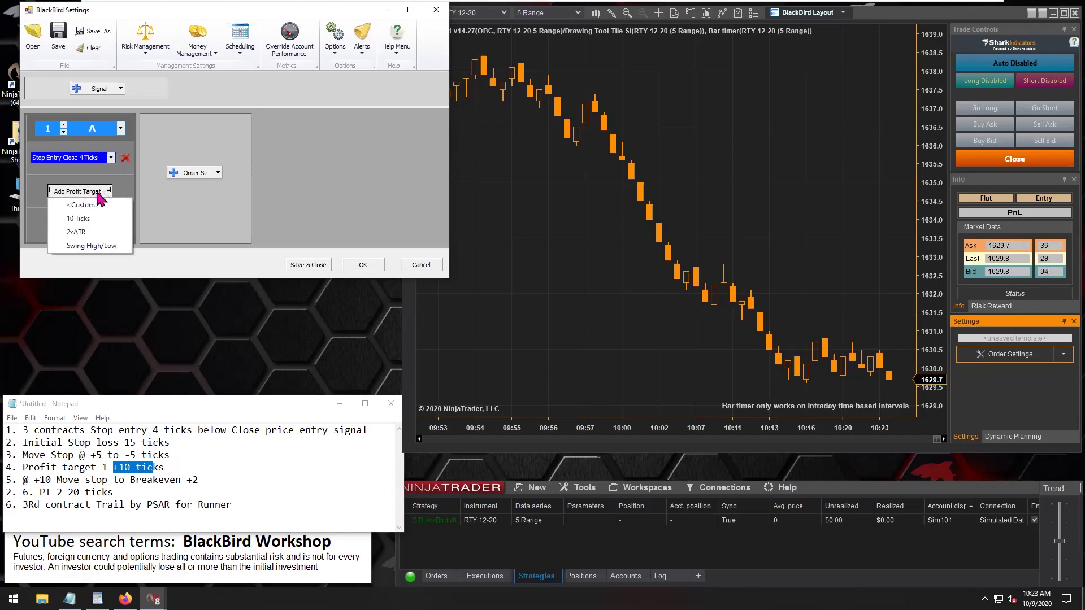
{"action": "left_click", "coordinate": [83, 220]}
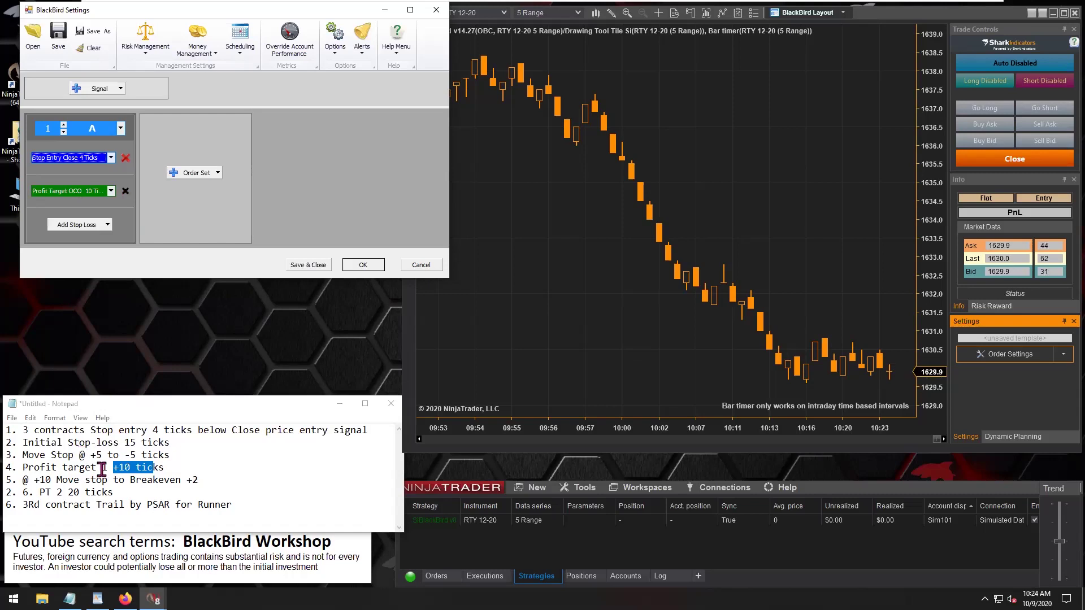
Highlight the stop-loss distance of rule 2 in the notes and add a 10 Ticks (Fixed) stop loss to the order set
{"action": "left_click_drag", "start_coordinate": [68, 442], "coordinate": [171, 442]}
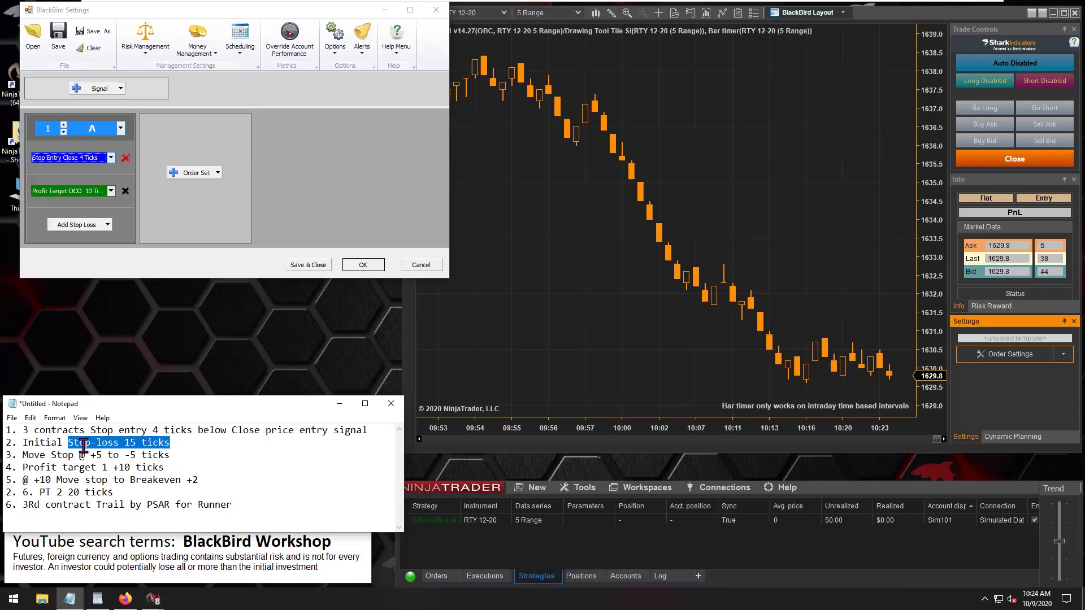
{"action": "left_click", "coordinate": [84, 226]}
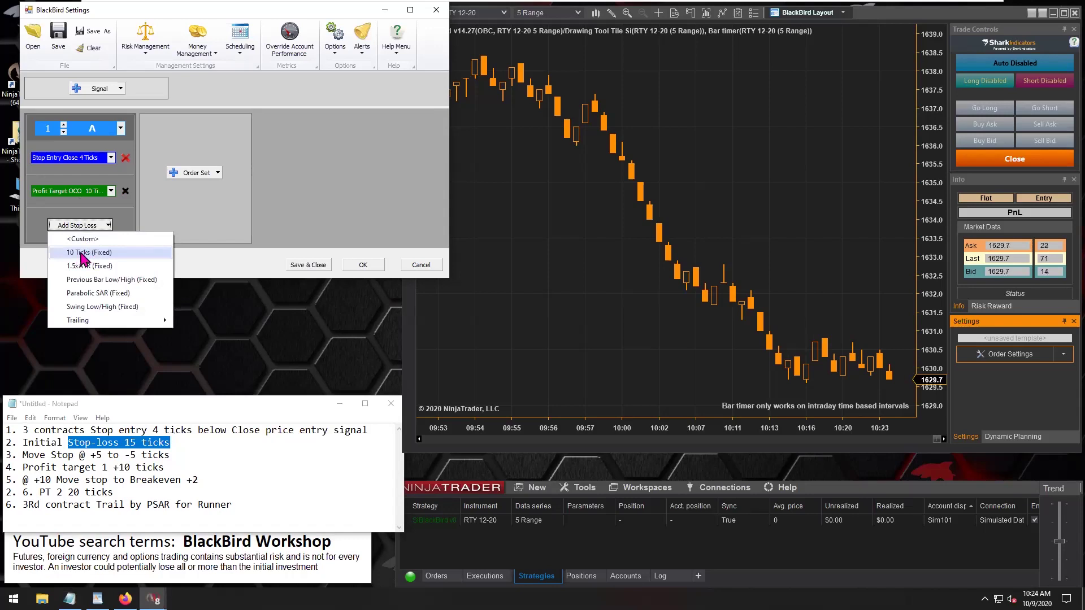
{"action": "mouse_move", "coordinate": [148, 322]}
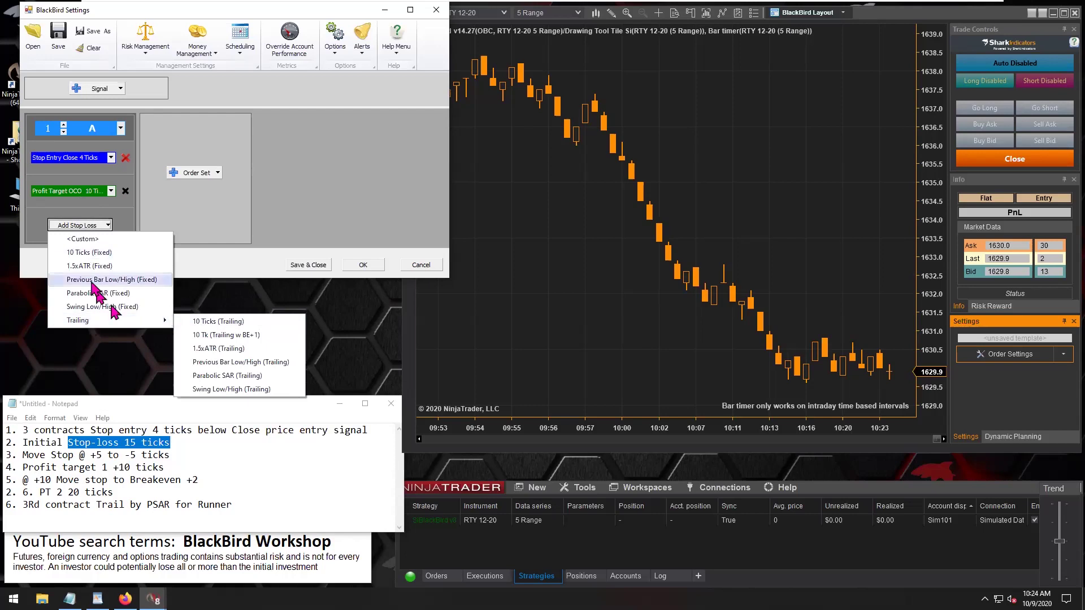
{"action": "left_click", "coordinate": [88, 253]}
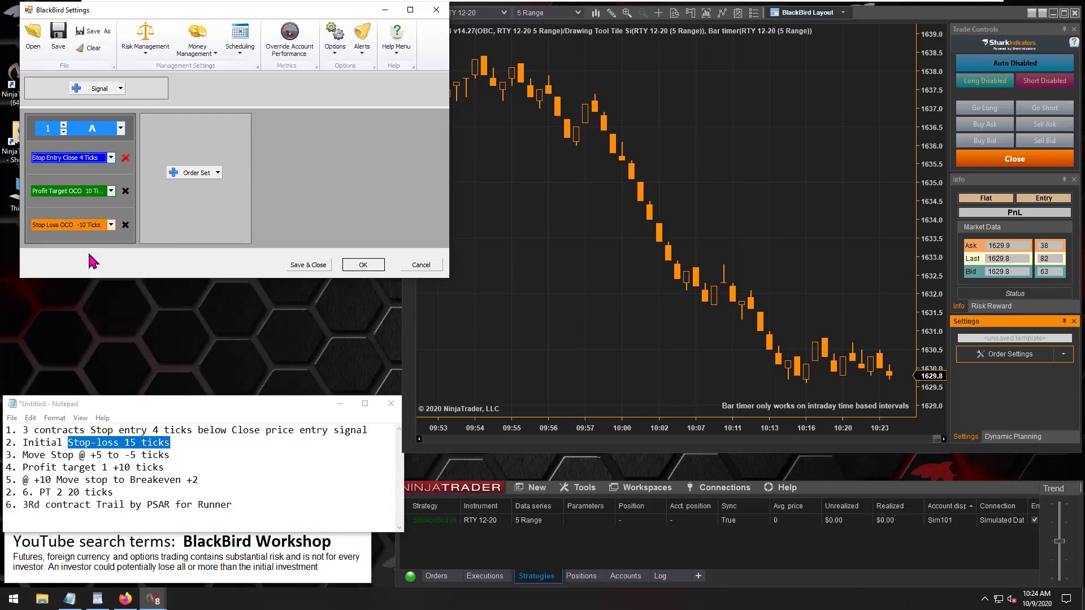
Set the stop loss's initial placement offset from the OCO Entry Price to -15 ticks for long trades and 15 ticks for short trades
{"action": "left_click", "coordinate": [71, 225]}
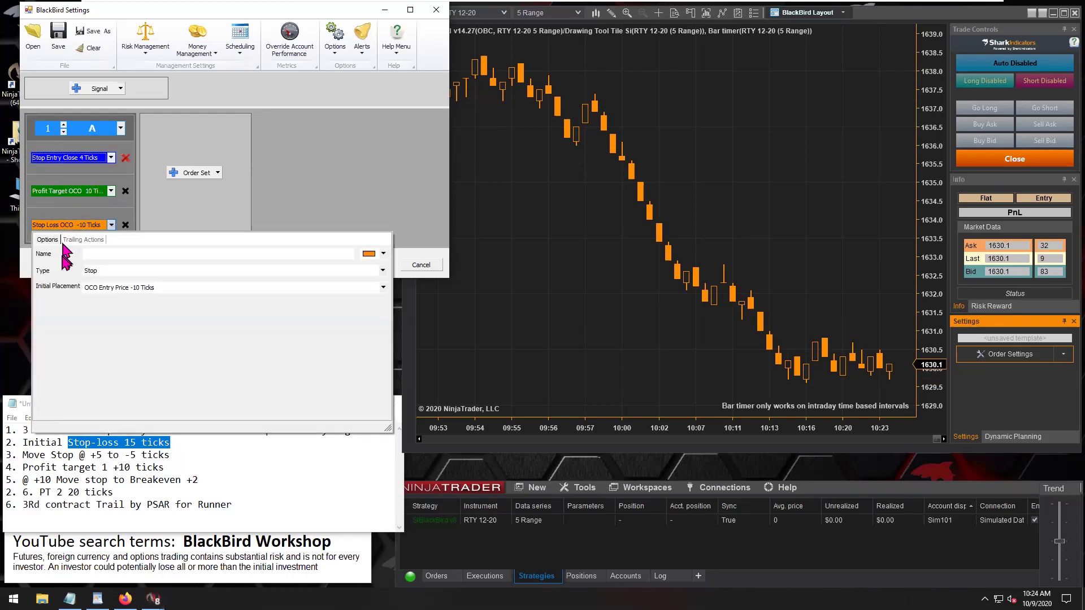
{"action": "left_click", "coordinate": [144, 287]}
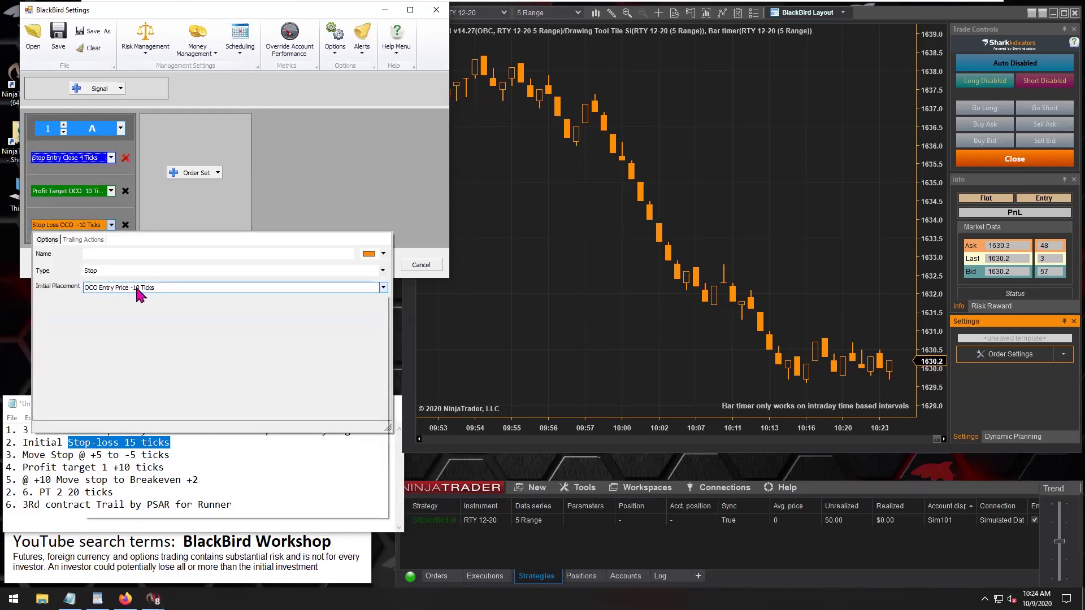
{"action": "left_click", "coordinate": [209, 461]}
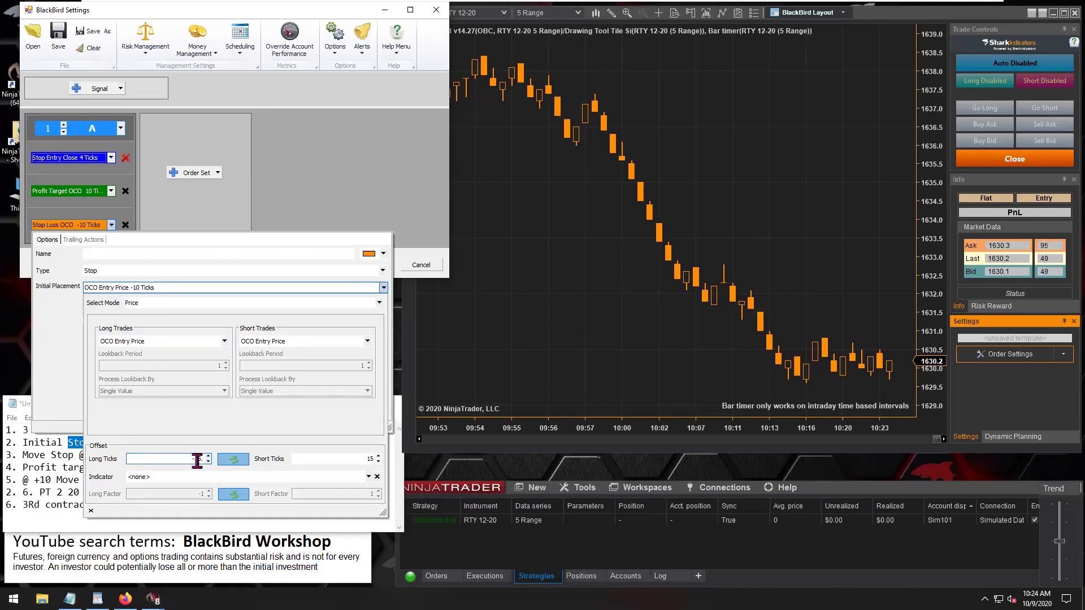
{"action": "left_click_drag", "start_coordinate": [184, 459], "coordinate": [202, 458]}
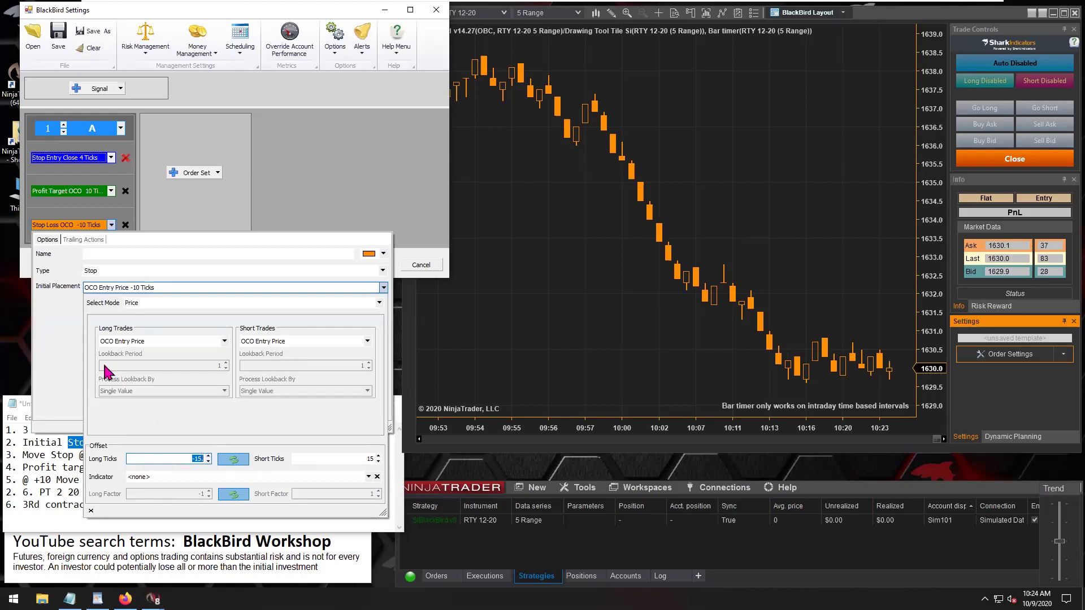
{"action": "left_click", "coordinate": [61, 340]}
{"action": "left_click", "coordinate": [145, 215]}
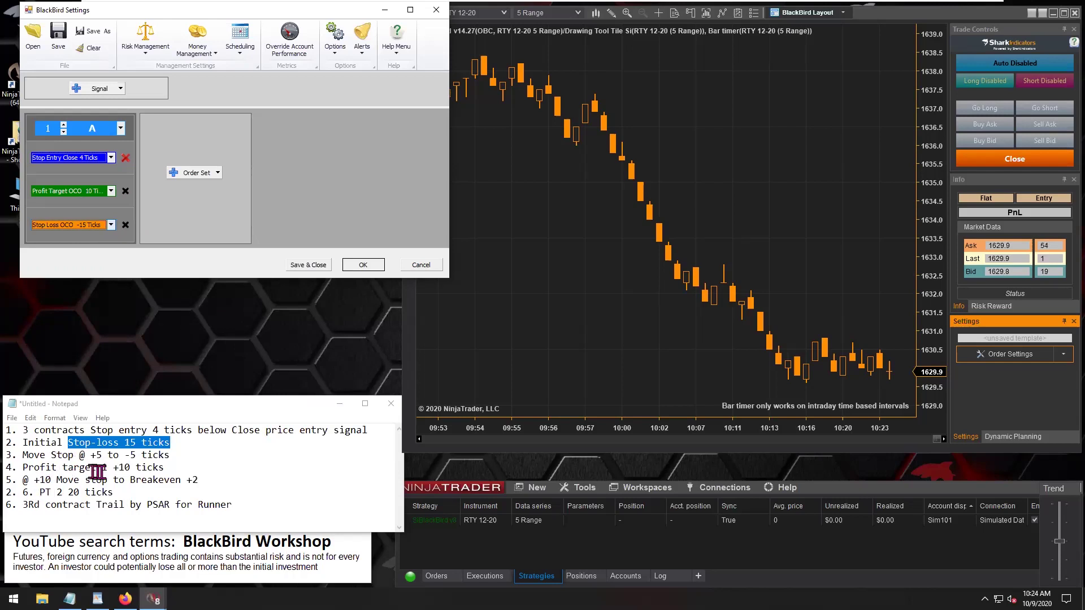
Highlight the +5 trigger and the -5 ticks stop distance of rule 3 in the notes
{"action": "left_click_drag", "start_coordinate": [50, 455], "coordinate": [102, 455]}
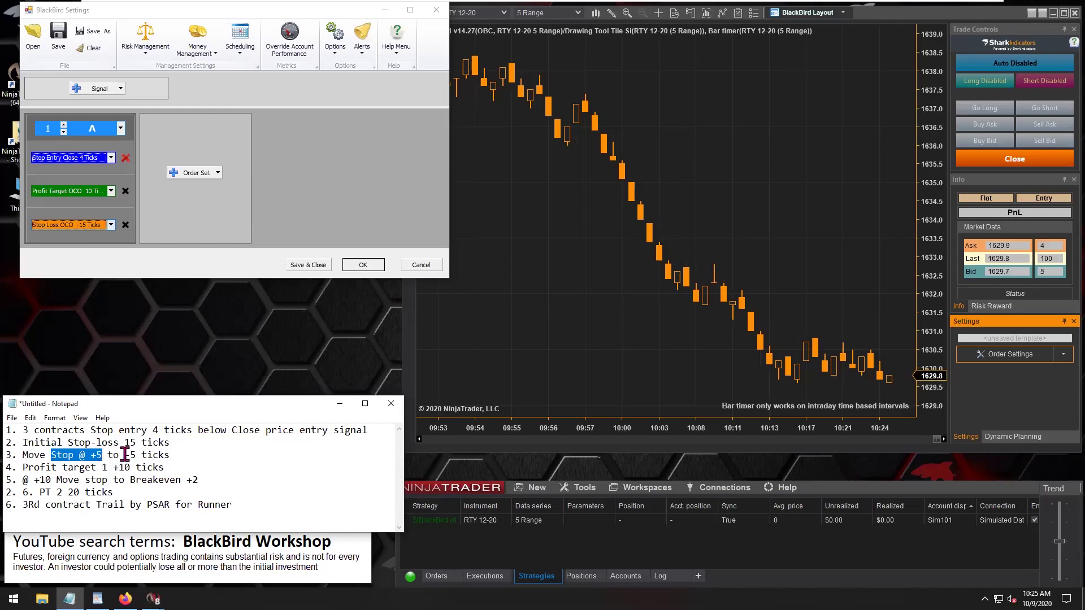
{"action": "left_click", "coordinate": [125, 455]}
{"action": "left_click_drag", "start_coordinate": [125, 455], "coordinate": [161, 455]}
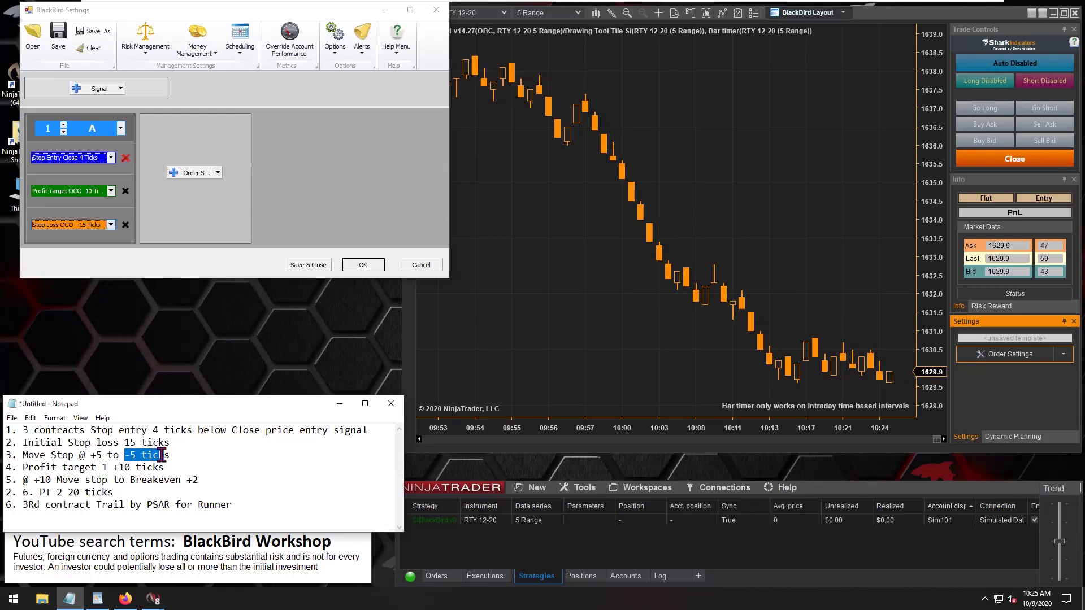
{"action": "left_click_drag", "start_coordinate": [129, 443], "coordinate": [159, 454]}
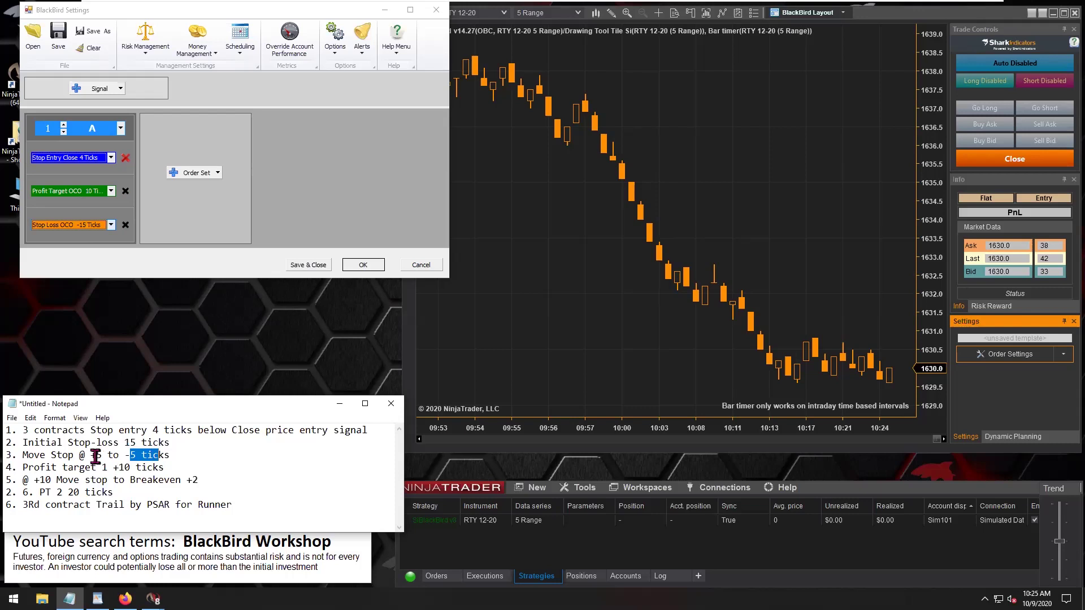
{"action": "left_click_drag", "start_coordinate": [90, 454], "coordinate": [104, 455]}
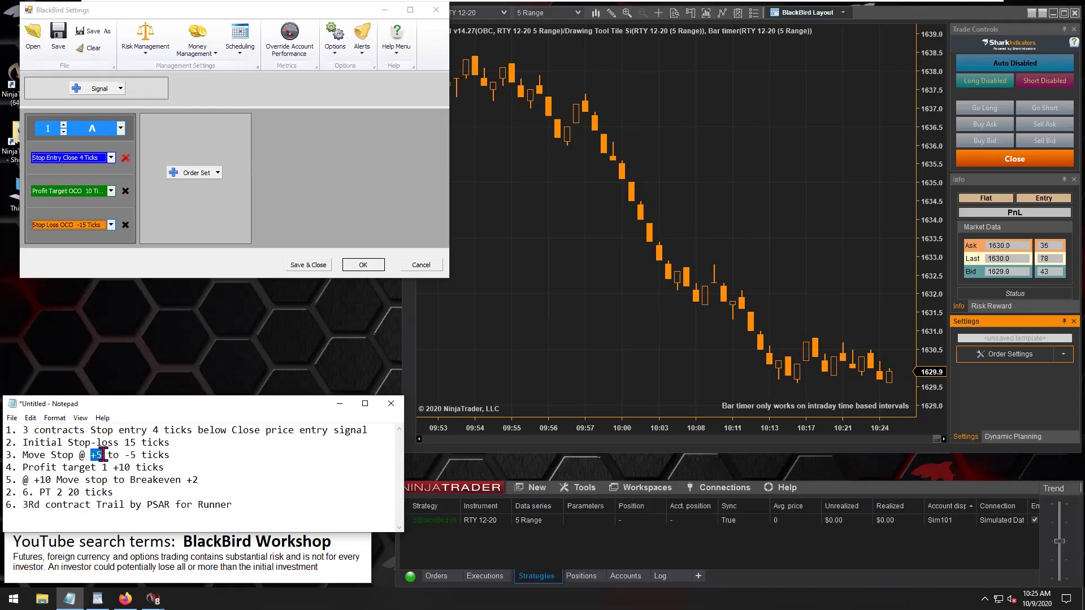
Set the stop loss's trailing actions mode to Custom and widen its settings pop-up
{"action": "left_click", "coordinate": [74, 226]}
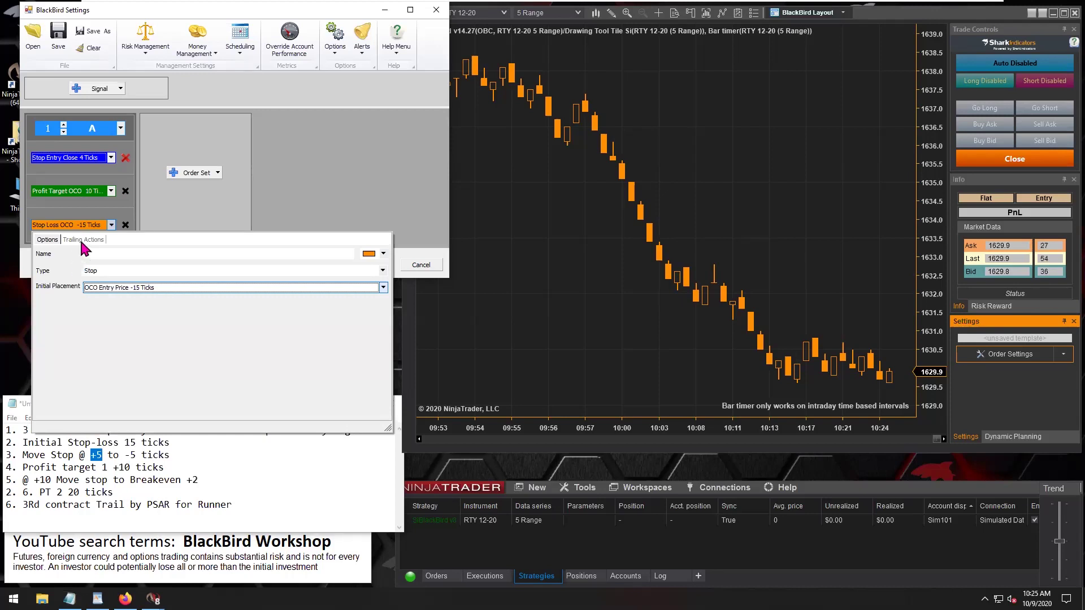
{"action": "left_click", "coordinate": [82, 239]}
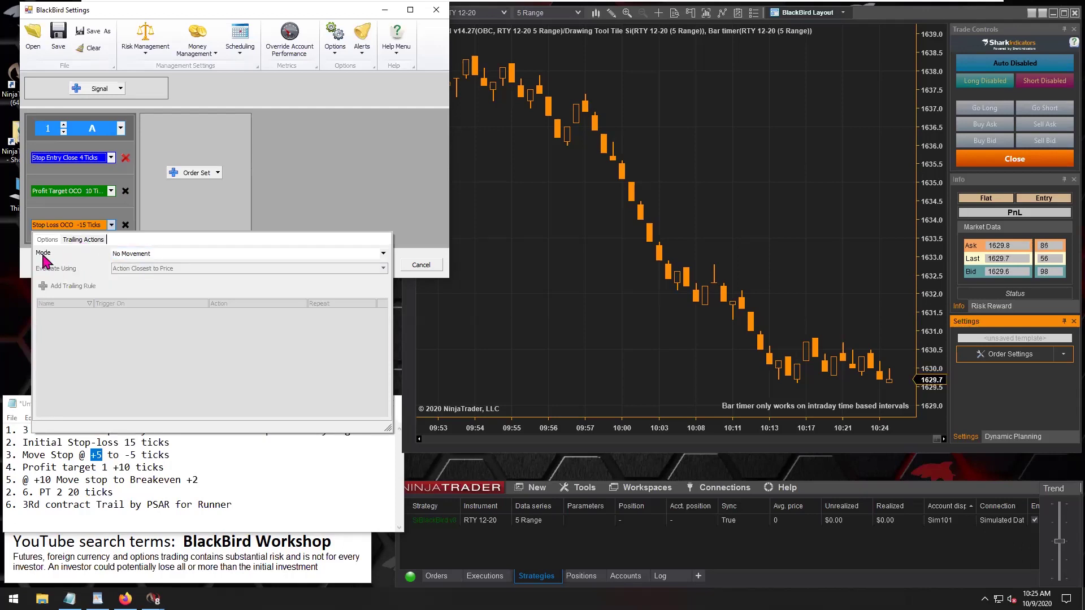
{"action": "left_click", "coordinate": [152, 253]}
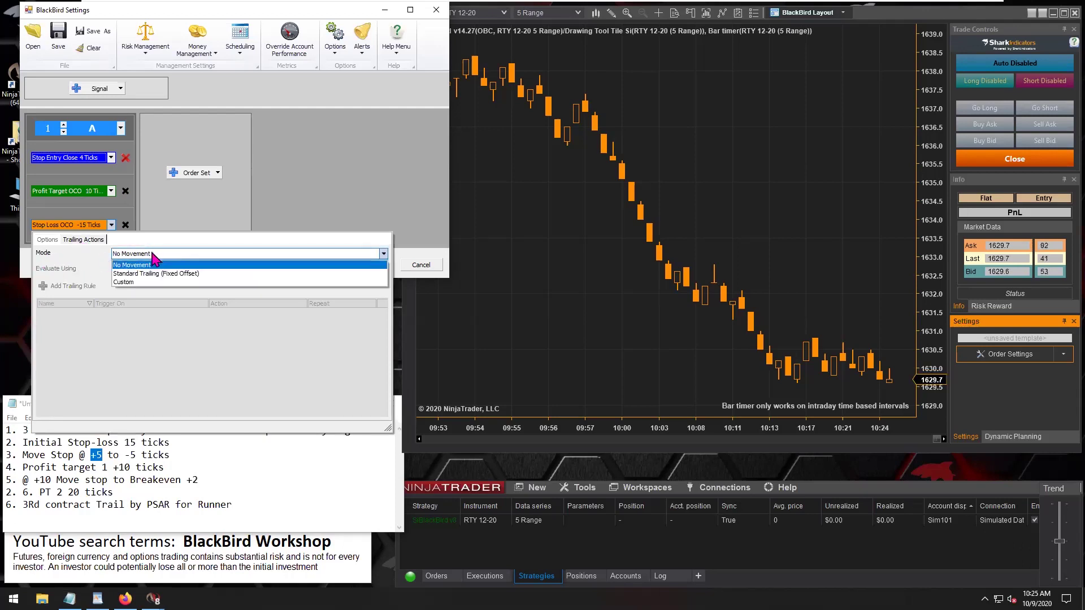
{"action": "left_click", "coordinate": [138, 282]}
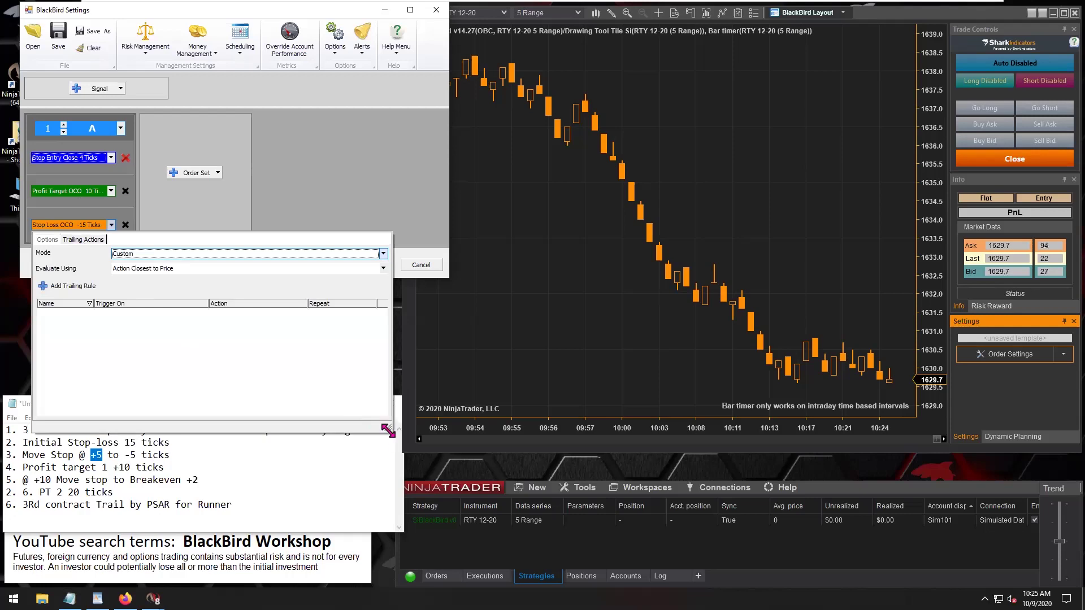
{"action": "left_click_drag", "start_coordinate": [387, 428], "coordinate": [480, 406]}
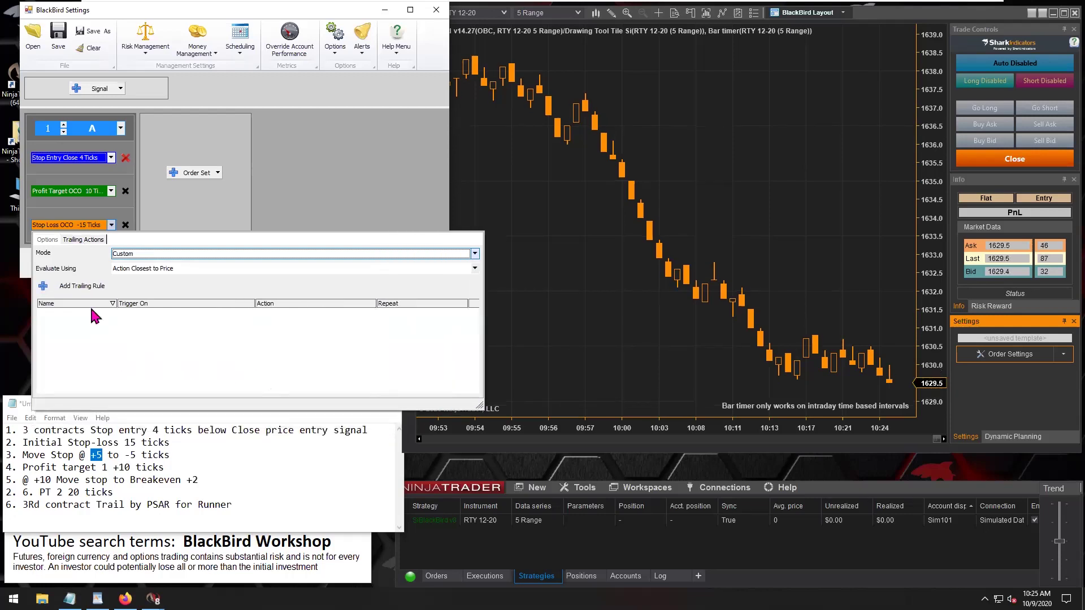
Add a trailing rule to the stop loss and name it "-5 tk @ 5tk profit"
{"action": "left_click", "coordinate": [83, 289]}
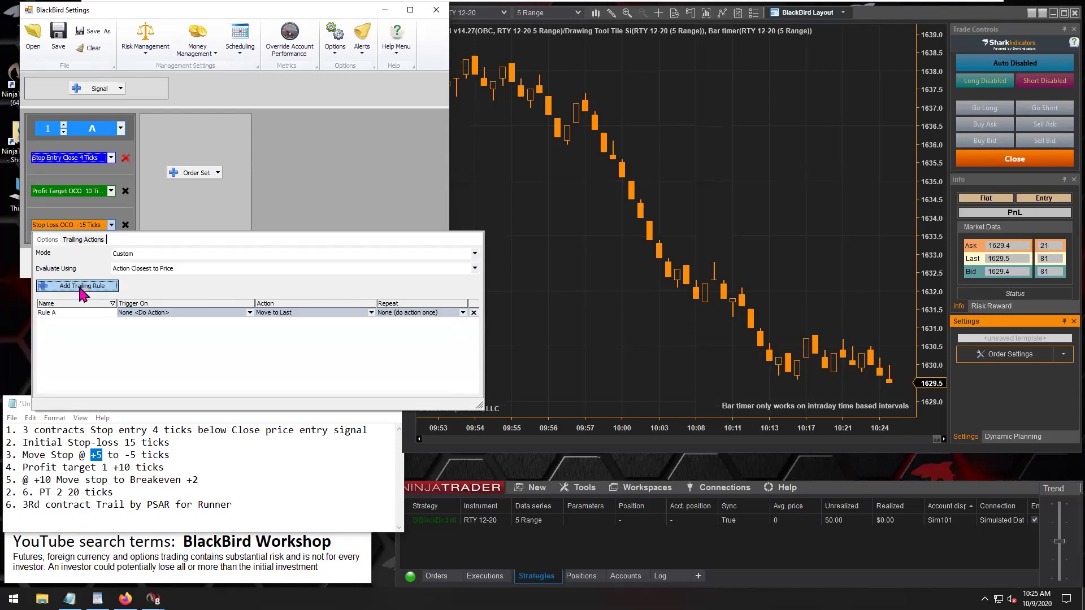
{"action": "left_click", "coordinate": [64, 312]}
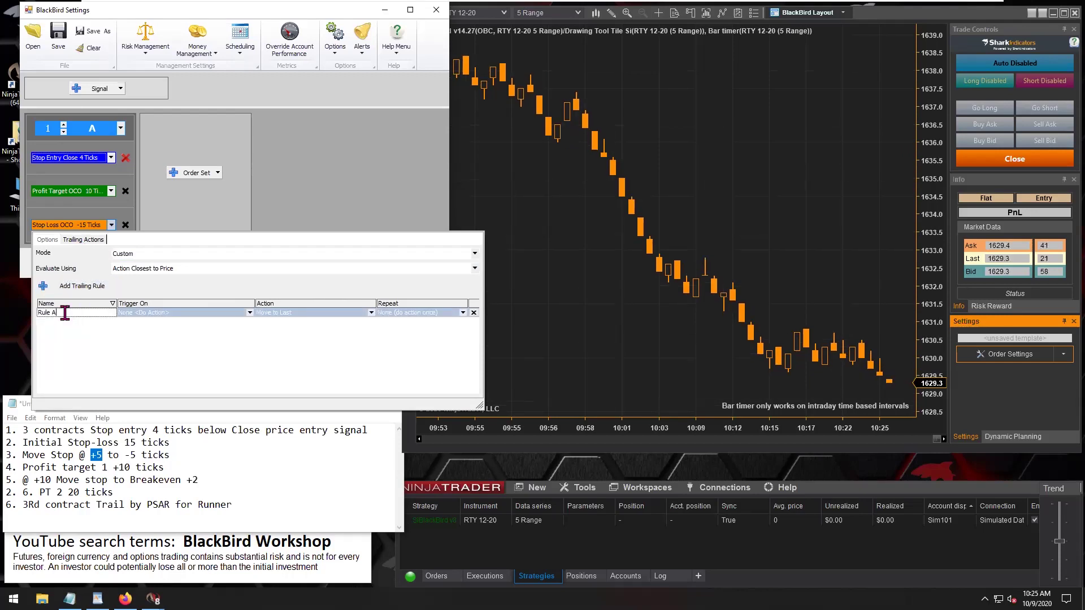
{"action": "key", "text": "BackSpace"}
{"action": "key", "text": "BackSpace"}
{"action": "key", "text": "BackSpace"}
{"action": "type", "text": "-5tk @ 5tk profit"}
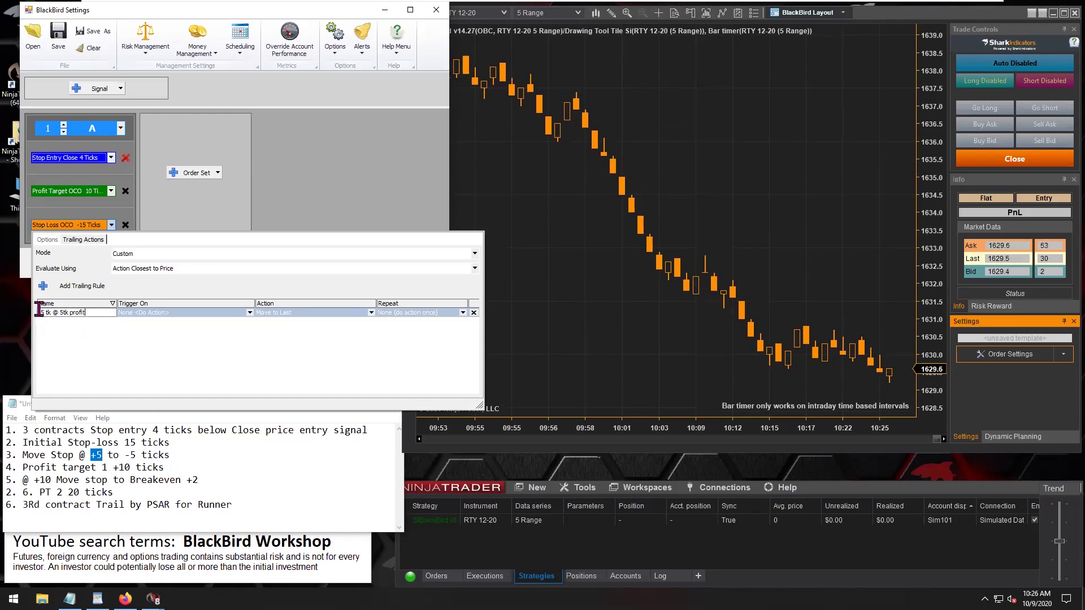
{"action": "left_click_drag", "start_coordinate": [42, 313], "coordinate": [83, 311]}
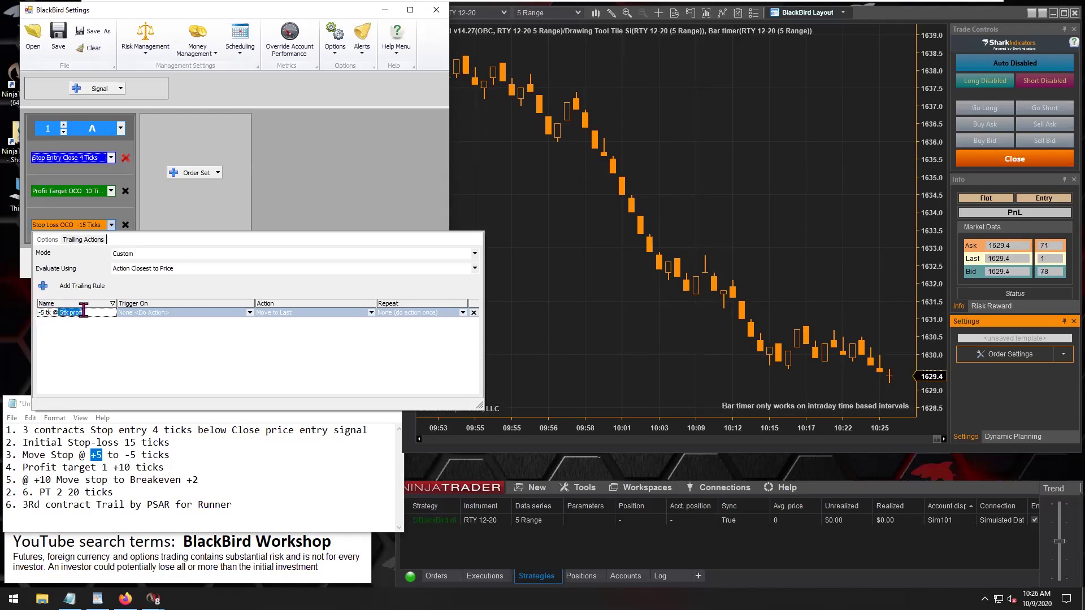
Set the trailing rule's trigger to a Delay of 5 ticks using Ticks Movement (profit)
{"action": "left_click", "coordinate": [165, 315]}
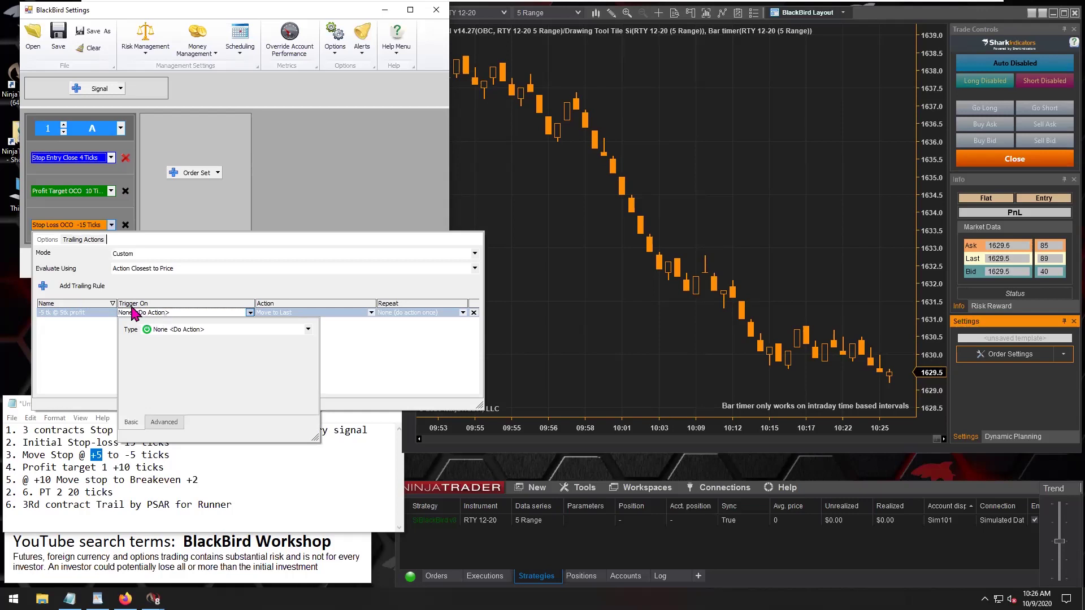
{"action": "left_click", "coordinate": [181, 330]}
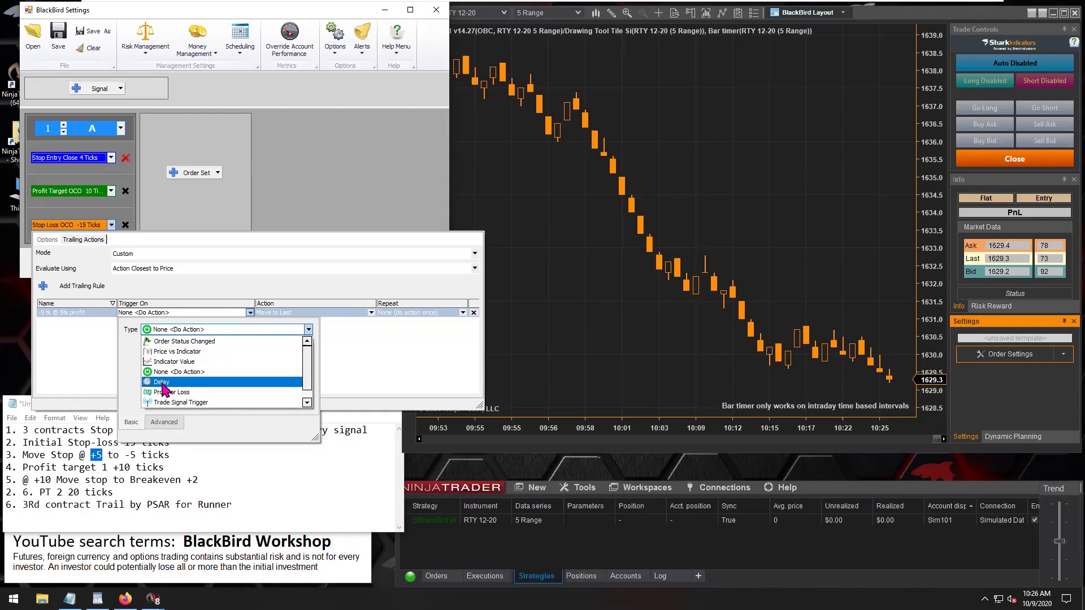
{"action": "left_click", "coordinate": [163, 383]}
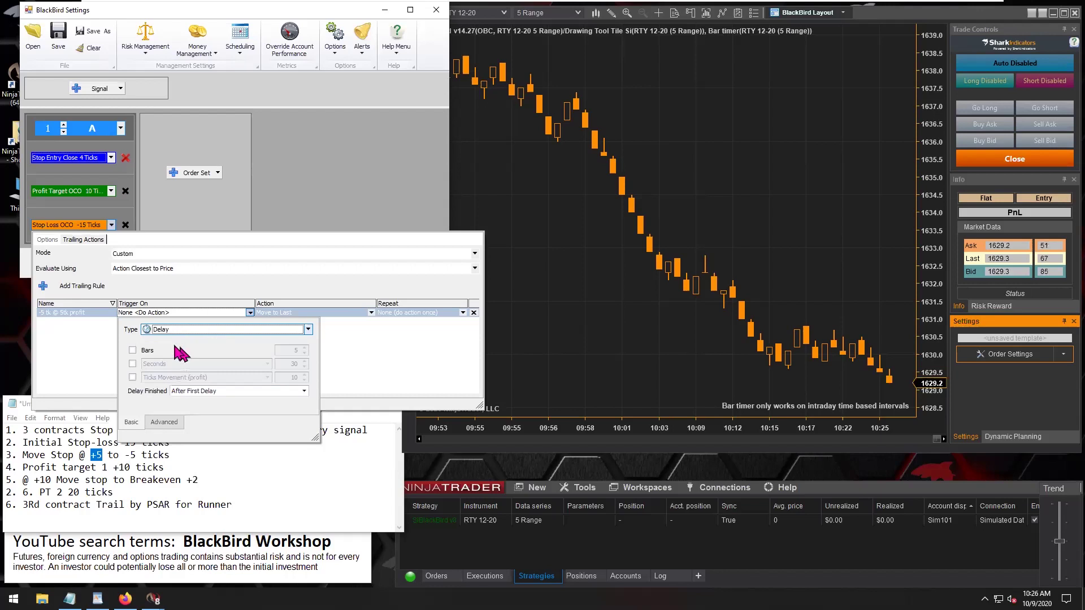
{"action": "left_click", "coordinate": [133, 378]}
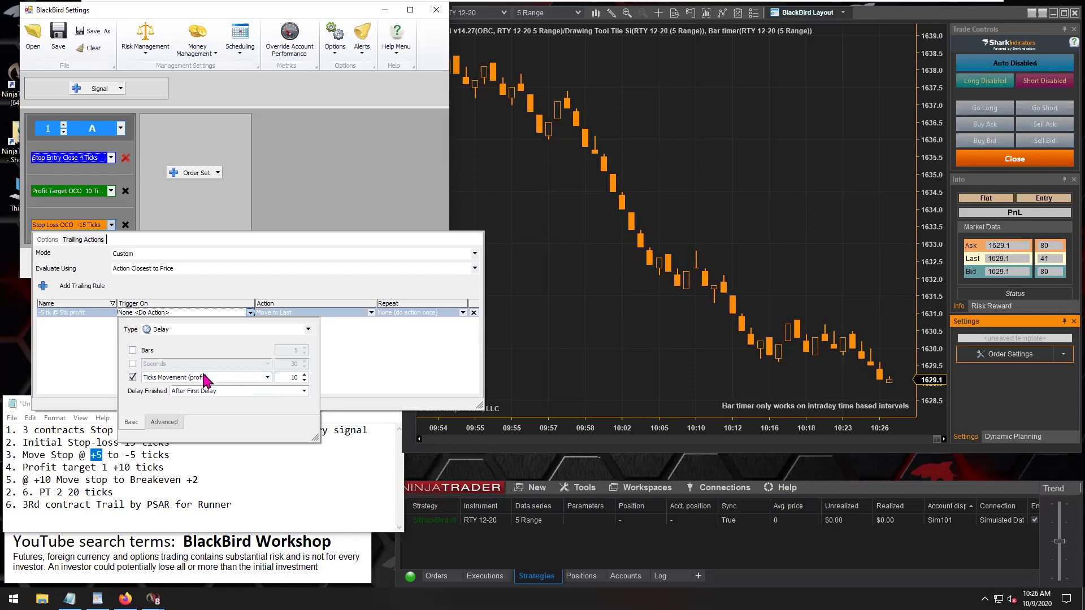
{"action": "left_click", "coordinate": [288, 377]}
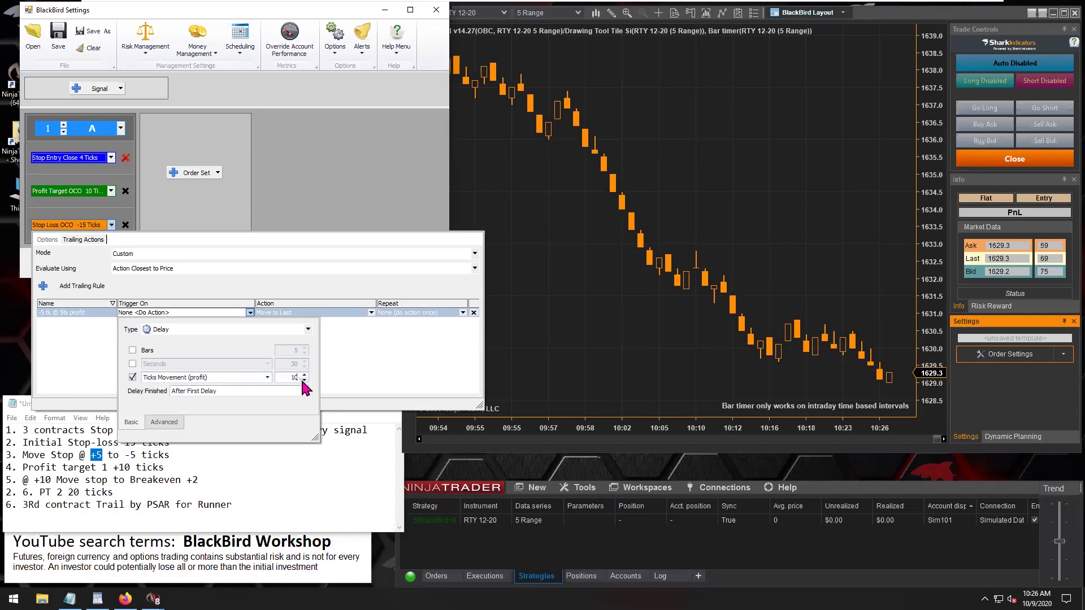
{"action": "left_click", "coordinate": [304, 381]}
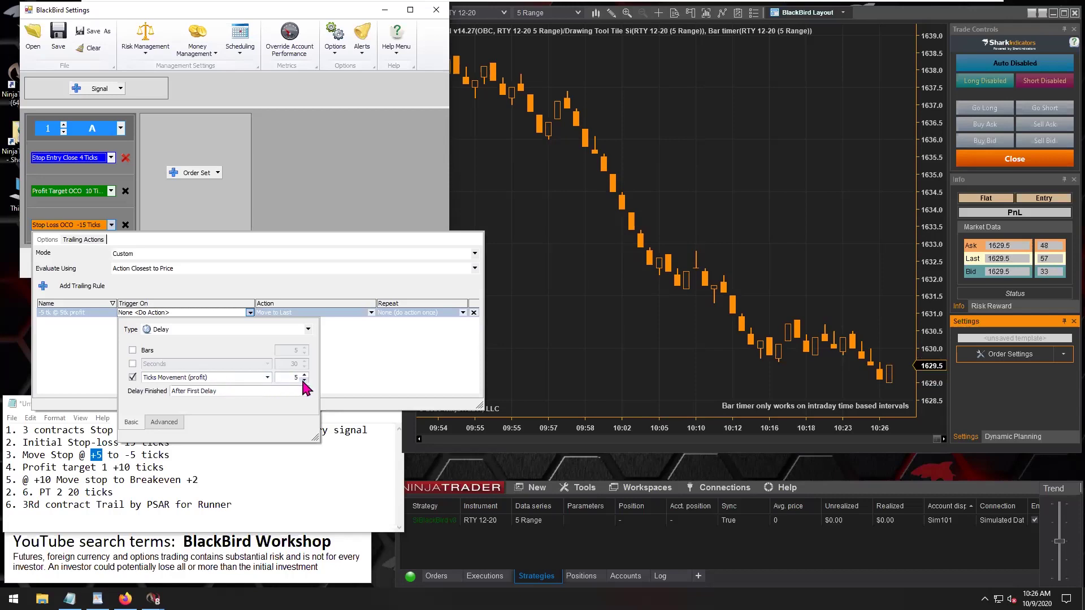
{"action": "left_click", "coordinate": [304, 381]}
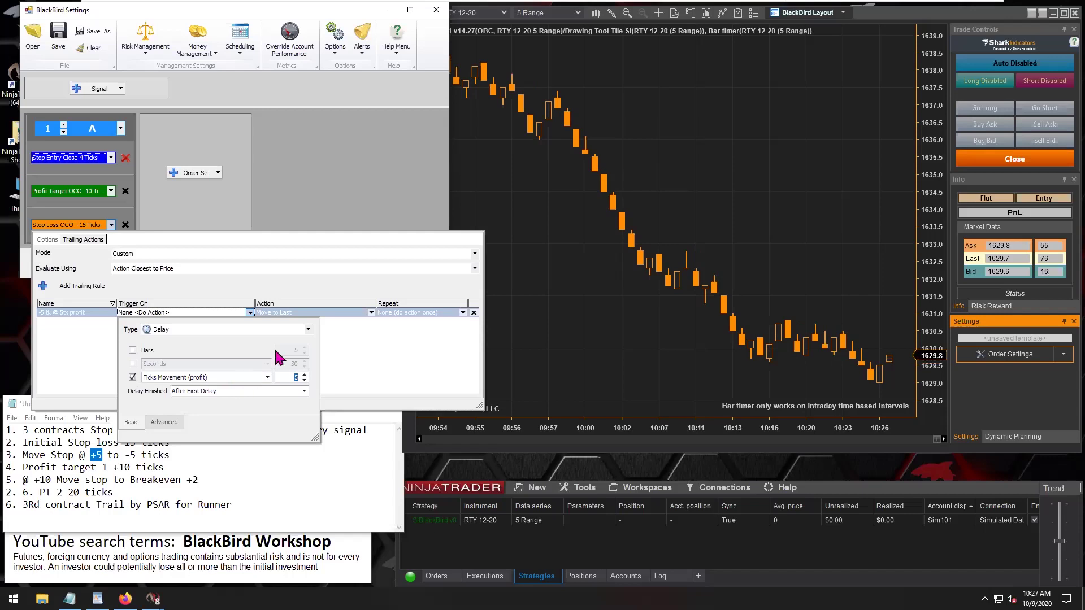
{"action": "left_click", "coordinate": [343, 350]}
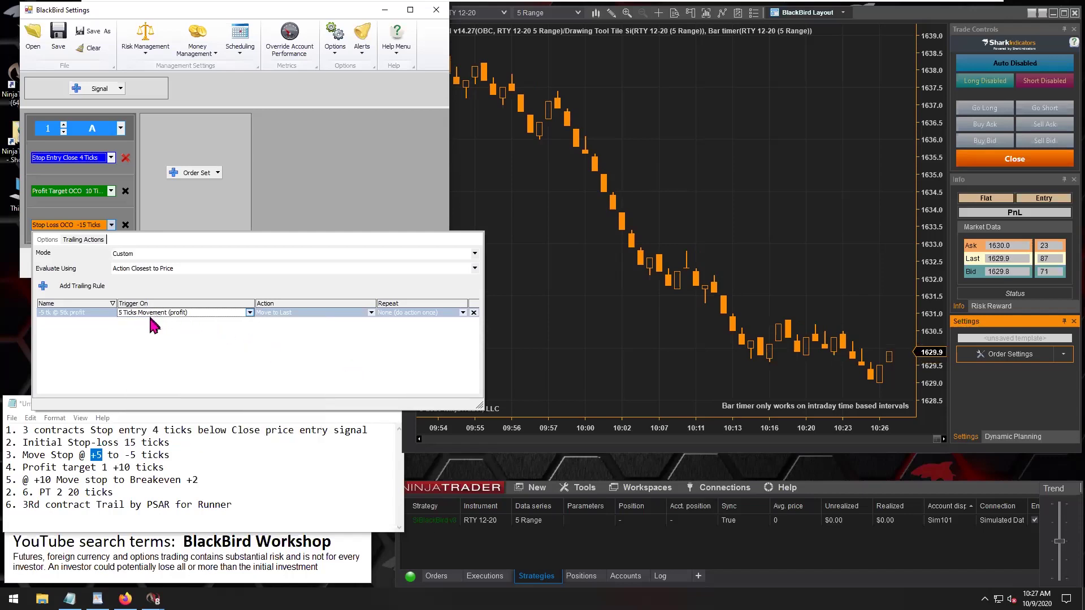
Highlight the +5 trigger of rule 3 in the notes and set the trailing rule's action to move to the OCO Entry Price
{"action": "left_click", "coordinate": [81, 455]}
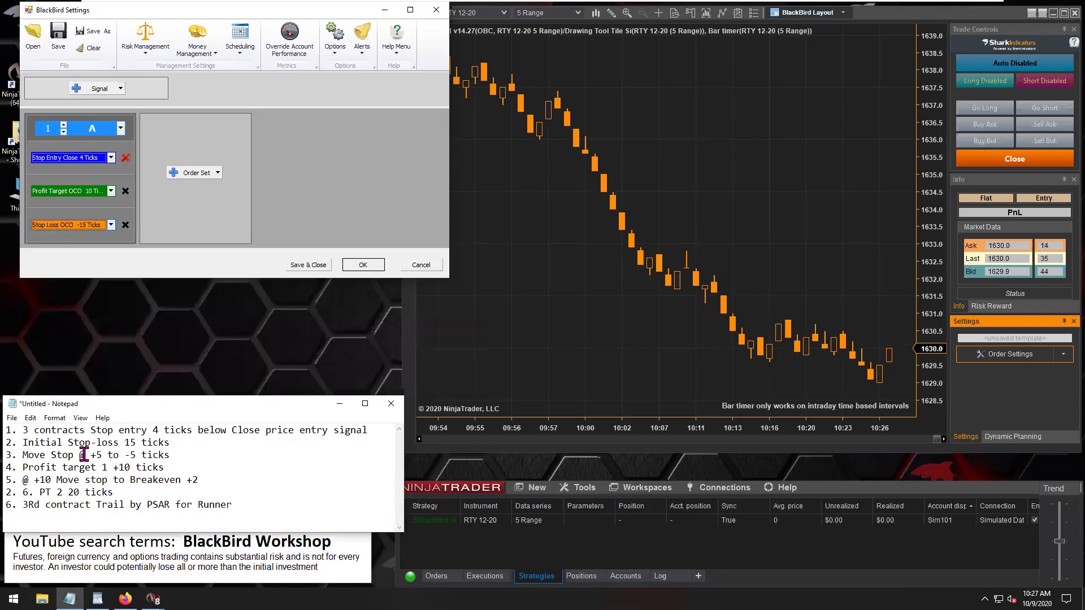
{"action": "double_click", "coordinate": [96, 455]}
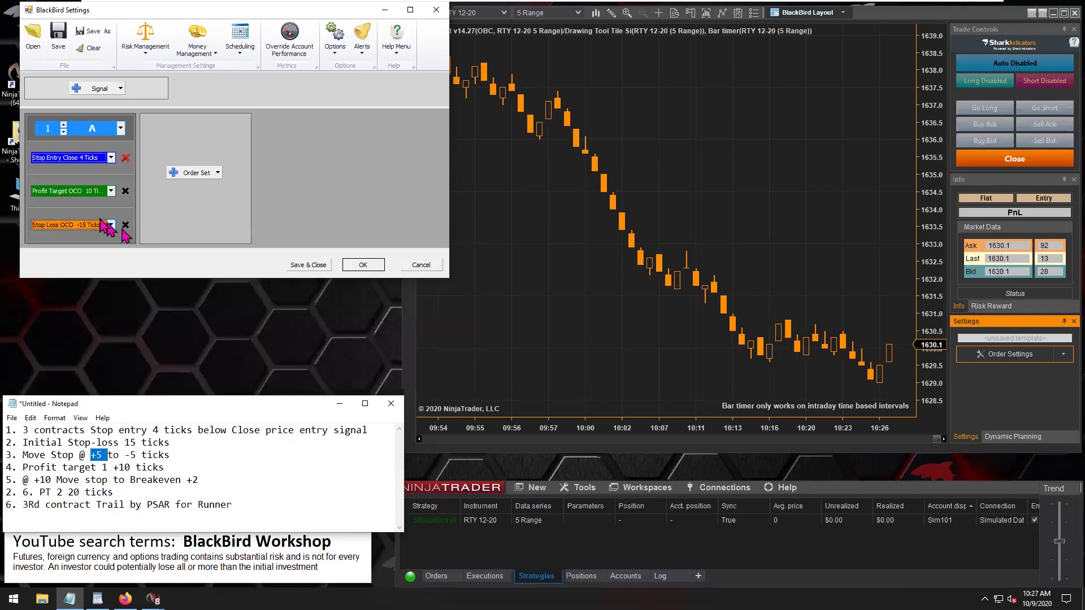
{"action": "left_click", "coordinate": [84, 226]}
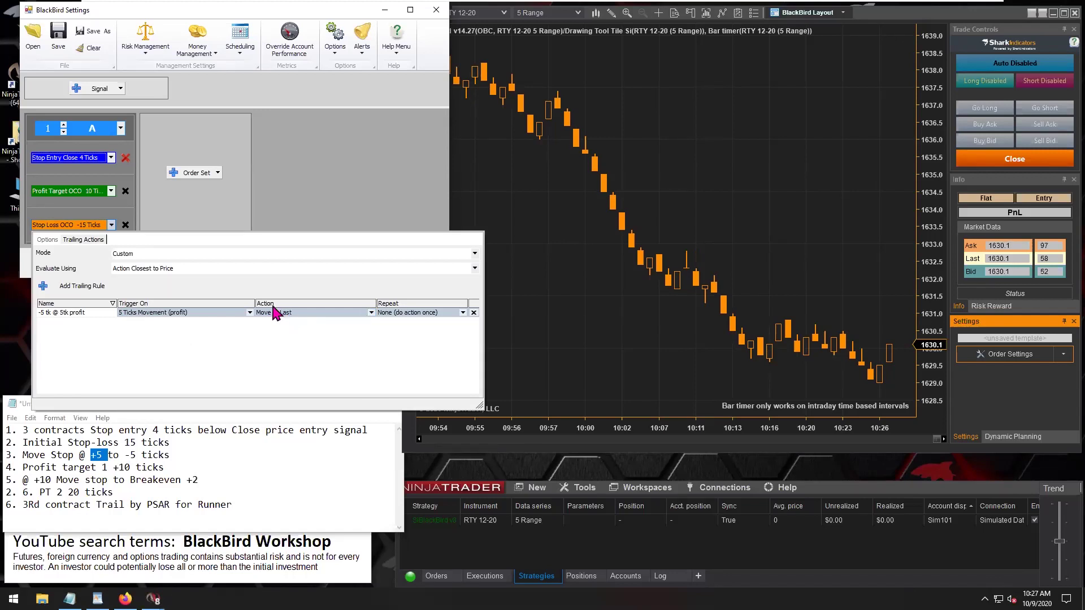
{"action": "left_click", "coordinate": [294, 311]}
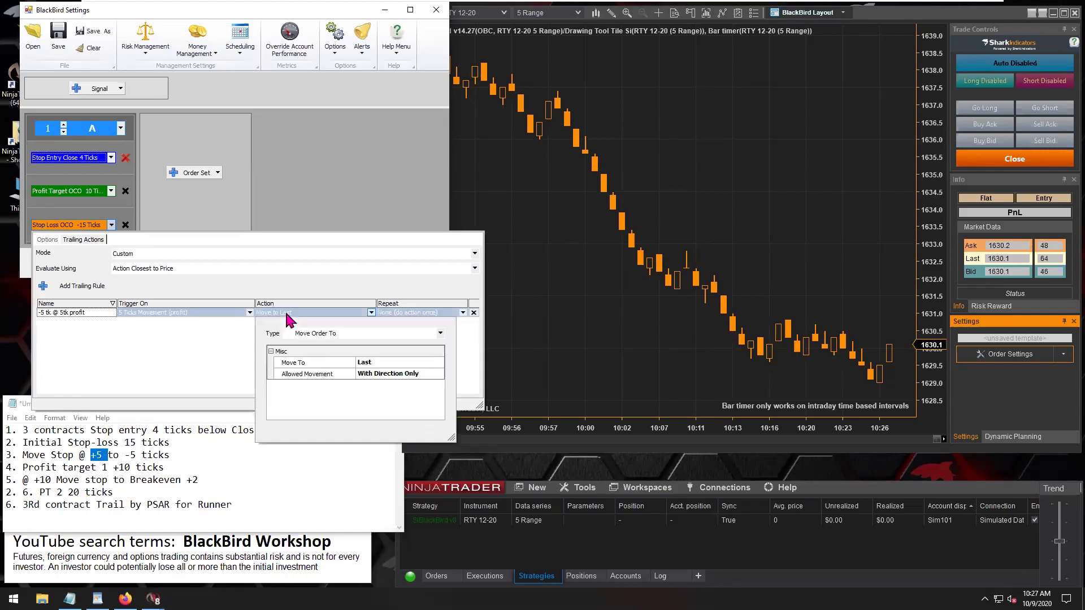
{"action": "left_click", "coordinate": [323, 367]}
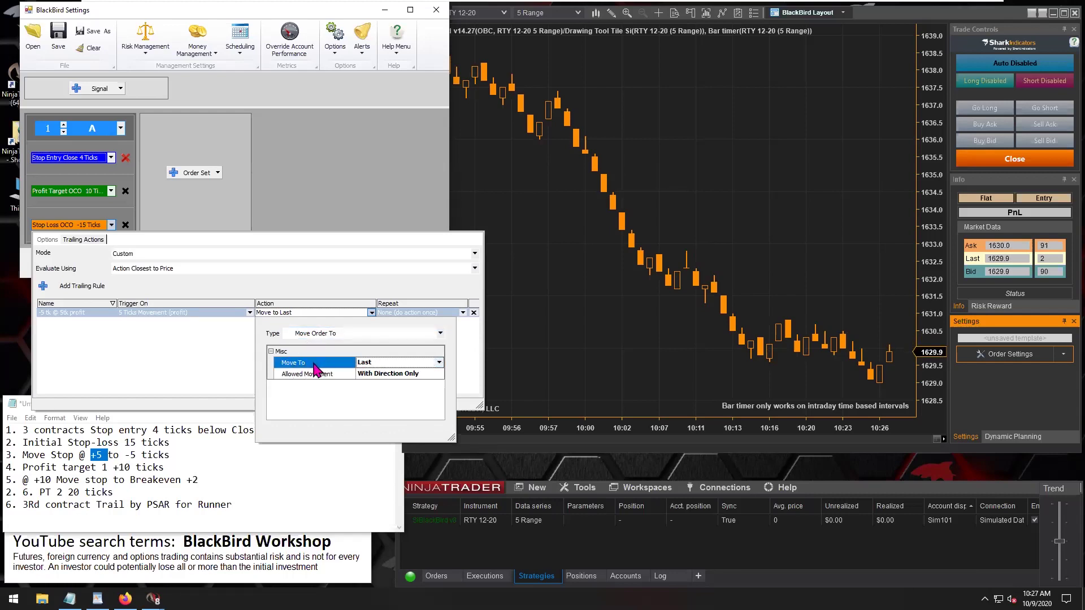
{"action": "left_click", "coordinate": [377, 364]}
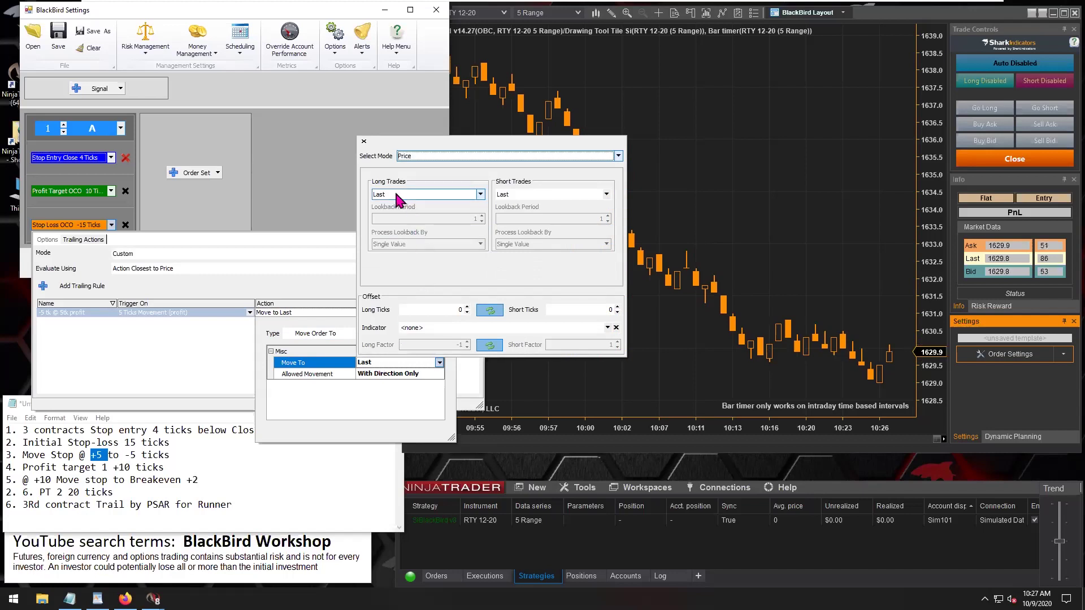
{"action": "left_click", "coordinate": [396, 194]}
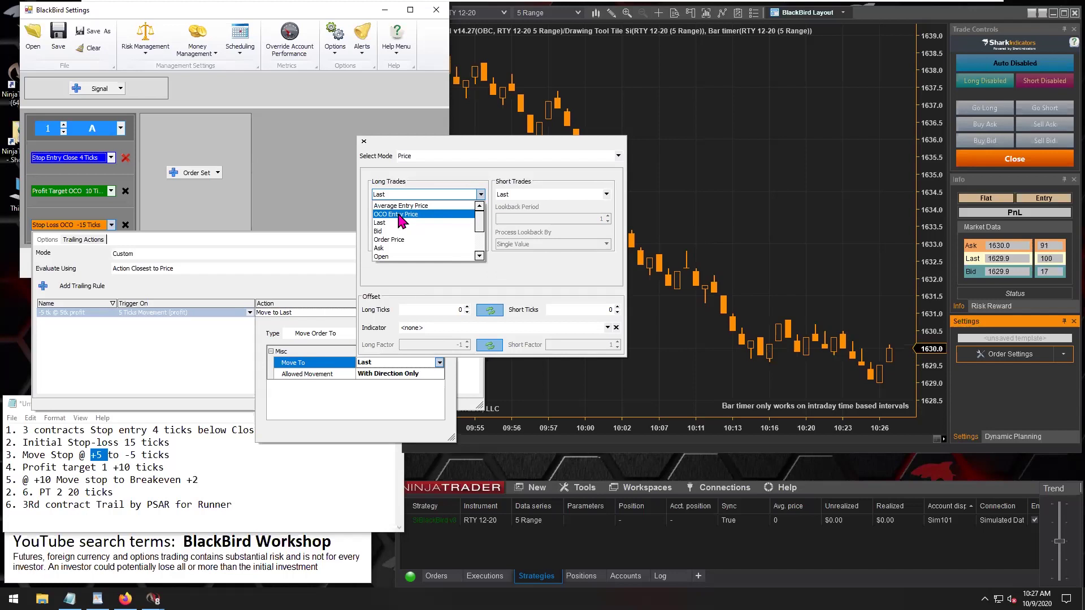
{"action": "left_click", "coordinate": [400, 215]}
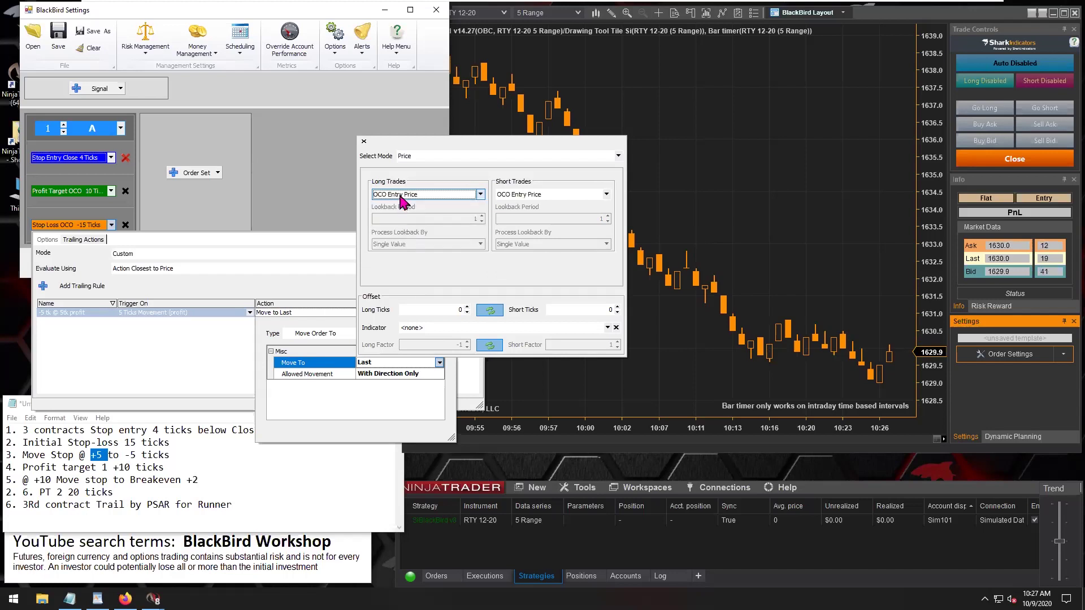
Set the trailing rule's move-to offset to -5 ticks for long trades and 5 ticks for short trades
{"action": "left_click", "coordinate": [455, 310]}
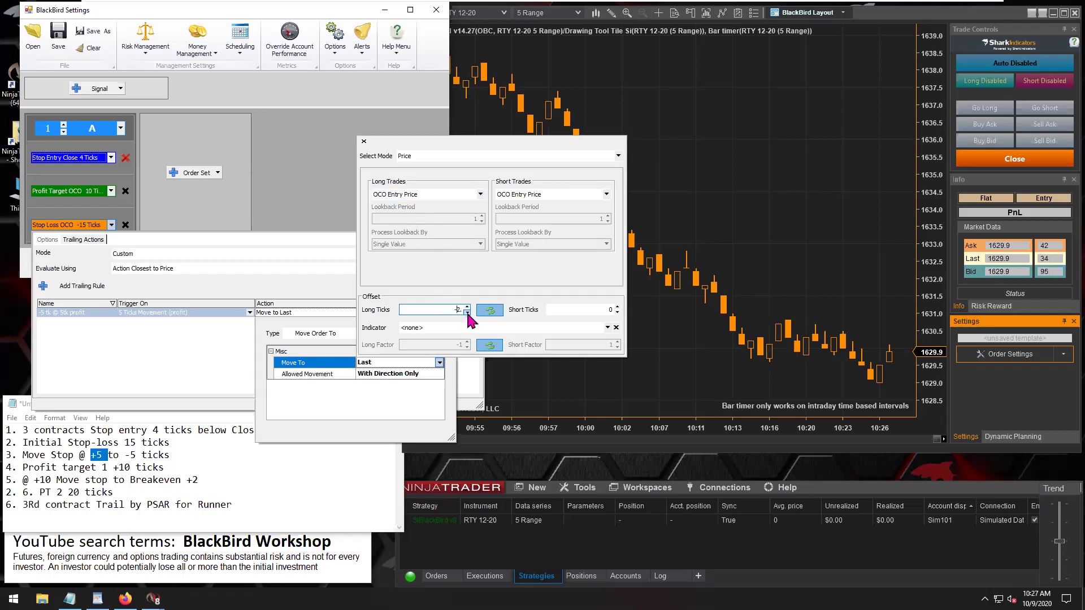
{"action": "left_click", "coordinate": [467, 312]}
{"action": "double_click", "coordinate": [458, 310]}
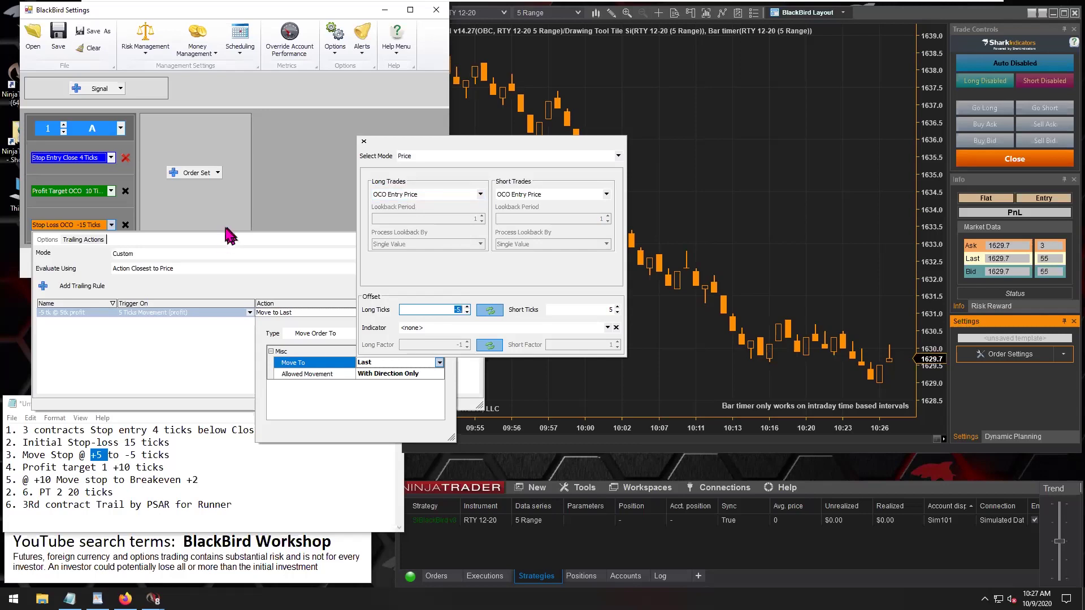
Review the stop loss's initial placement price and tick offset, and return to its trailing rules
{"action": "left_click", "coordinate": [45, 241]}
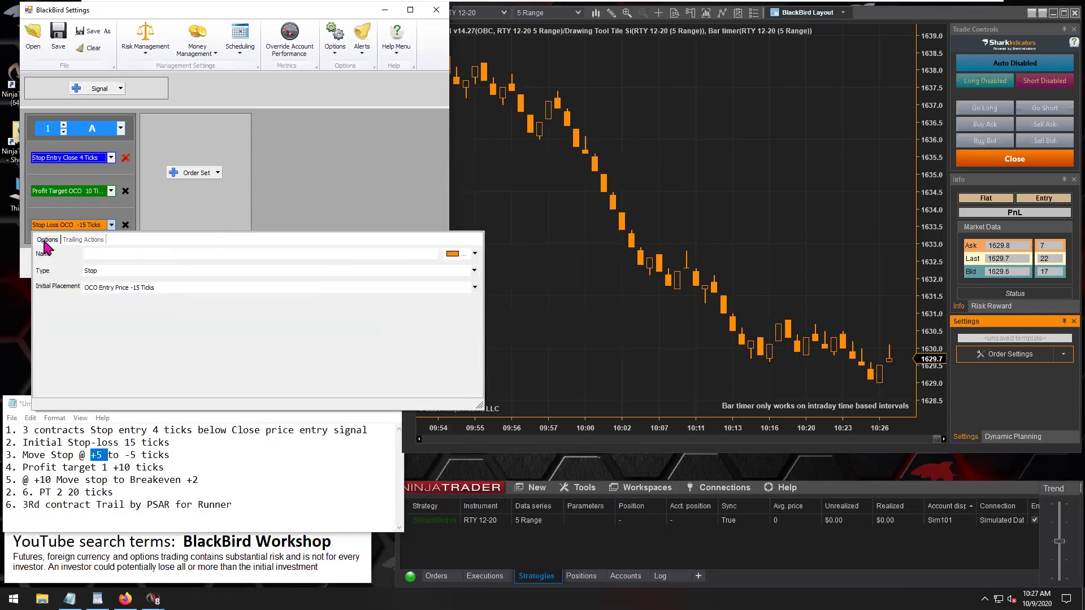
{"action": "left_click", "coordinate": [120, 288]}
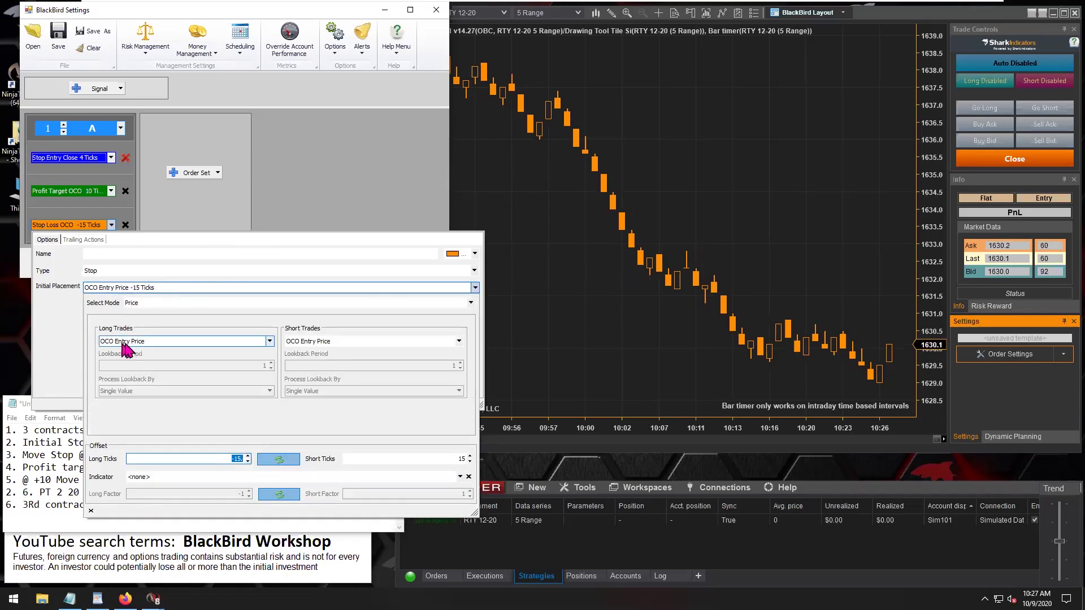
{"action": "left_click", "coordinate": [227, 458]}
{"action": "double_click", "coordinate": [238, 459]}
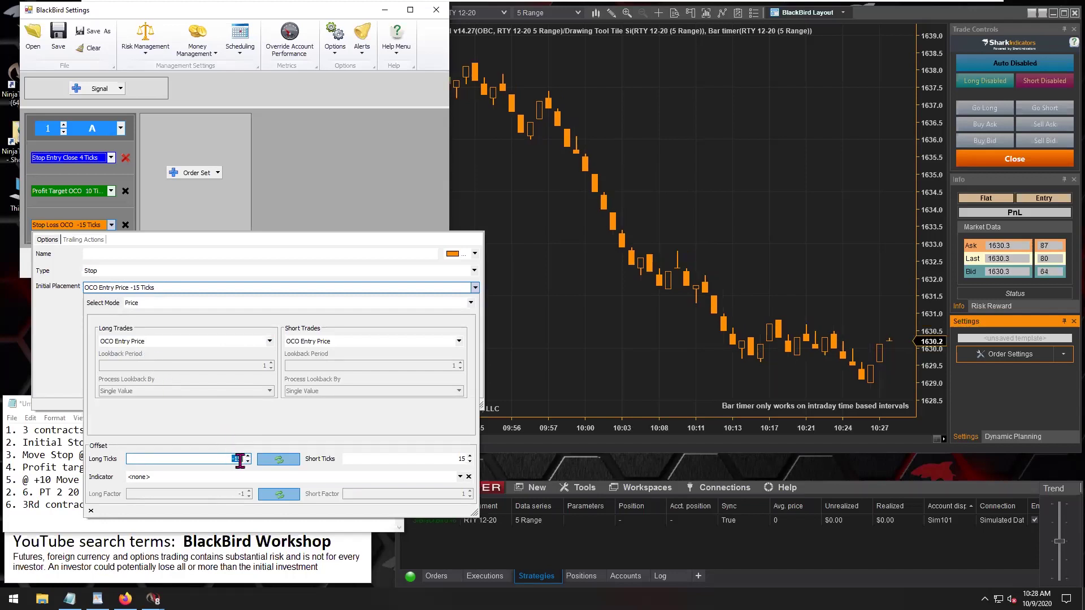
{"action": "left_click", "coordinate": [80, 240]}
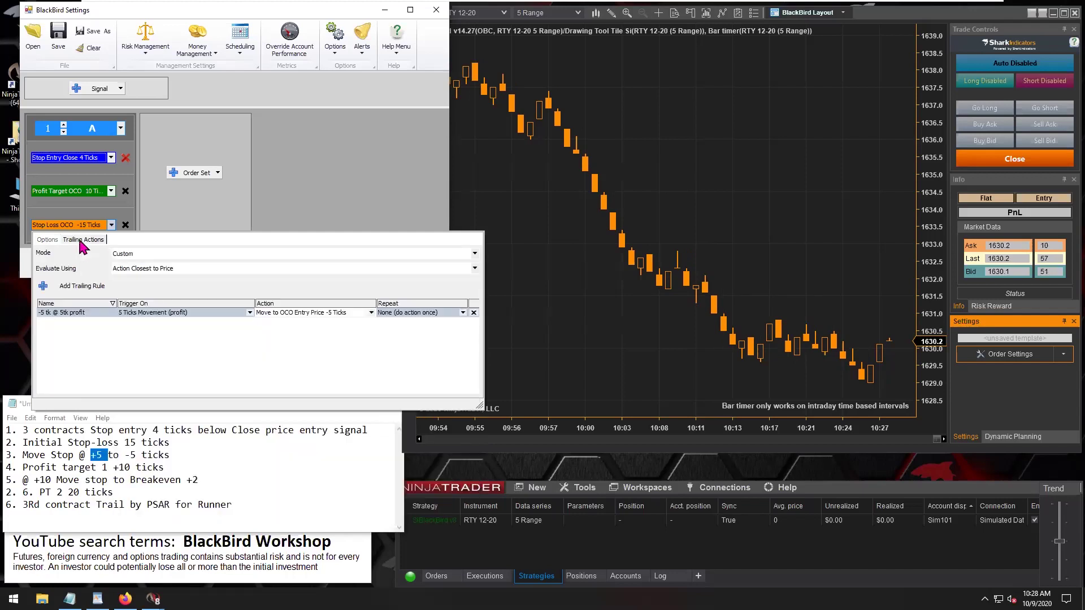
Review the stop loss trailing rule's move-to price, tick offset and repeat setting, and close the rule editor
{"action": "left_click", "coordinate": [307, 312]}
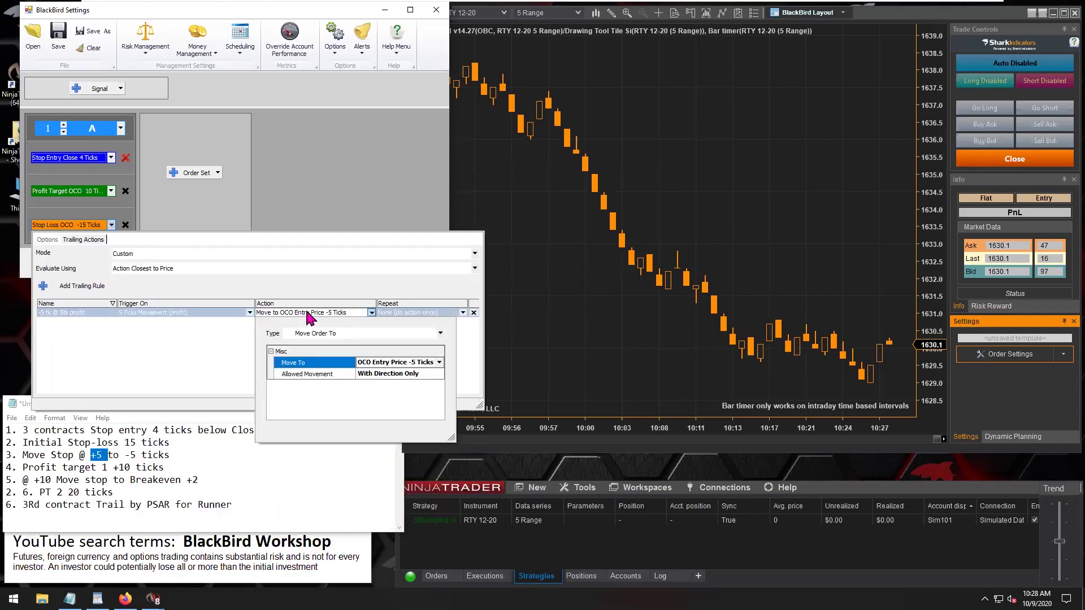
{"action": "left_click", "coordinate": [373, 362]}
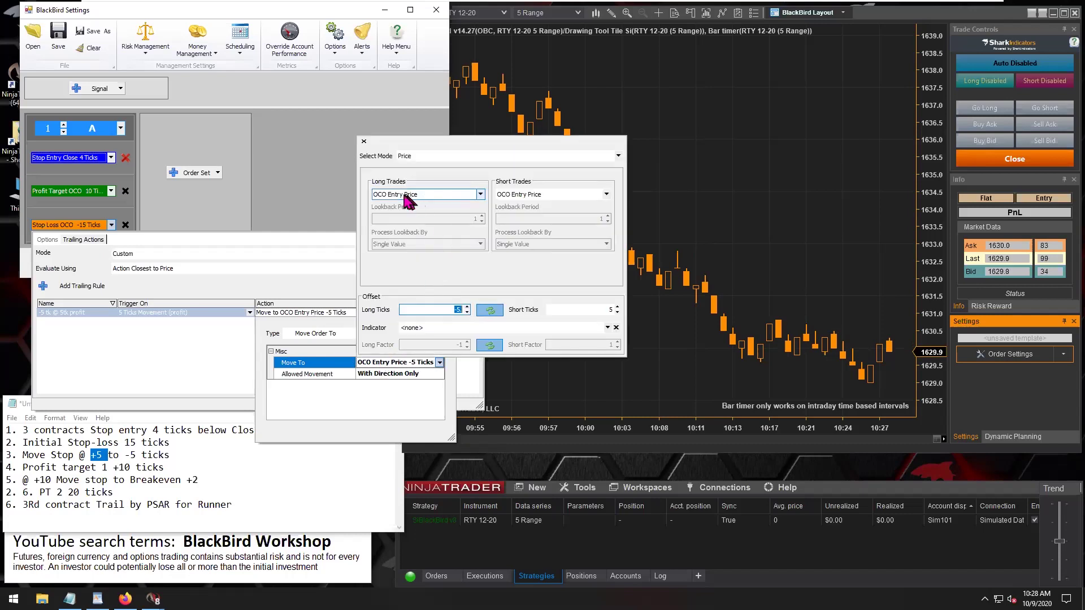
{"action": "left_click", "coordinate": [448, 312]}
{"action": "left_click_drag", "start_coordinate": [447, 310], "coordinate": [464, 311]}
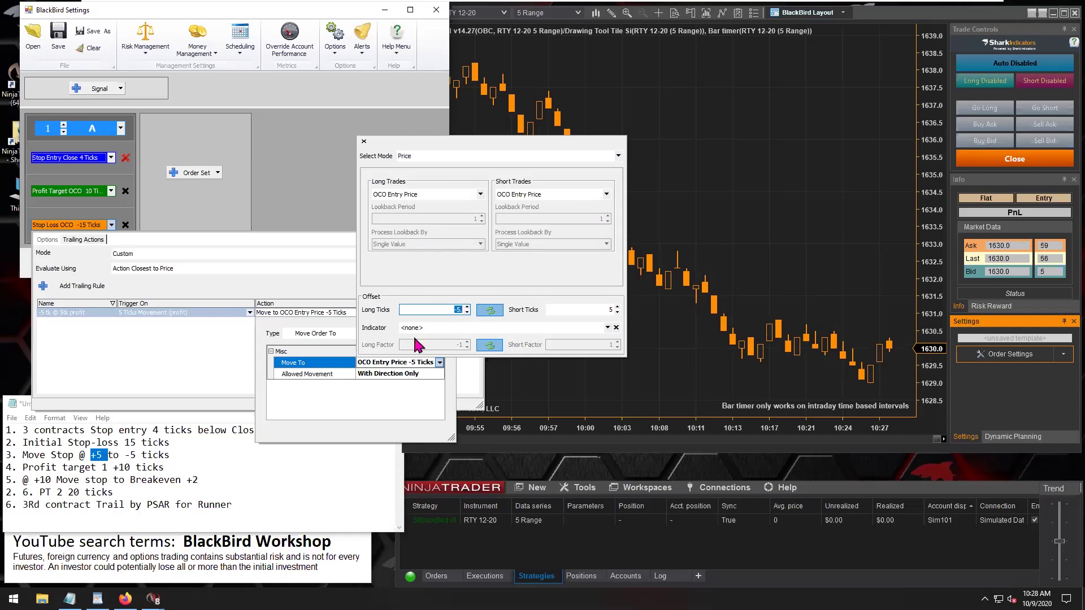
{"action": "left_click", "coordinate": [220, 378]}
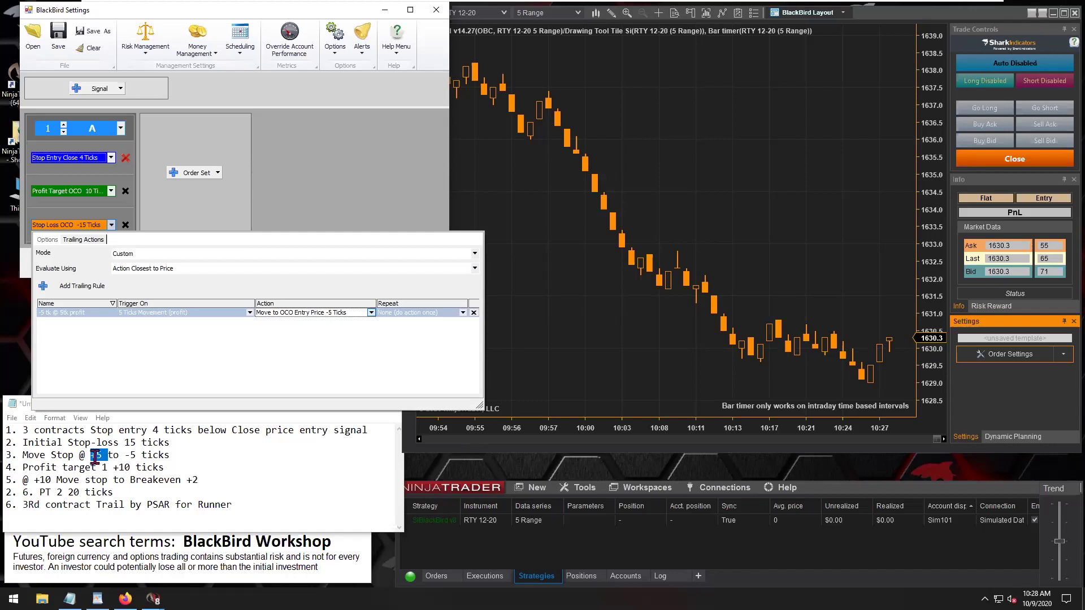
{"action": "left_click", "coordinate": [393, 313]}
{"action": "left_click", "coordinate": [395, 309]}
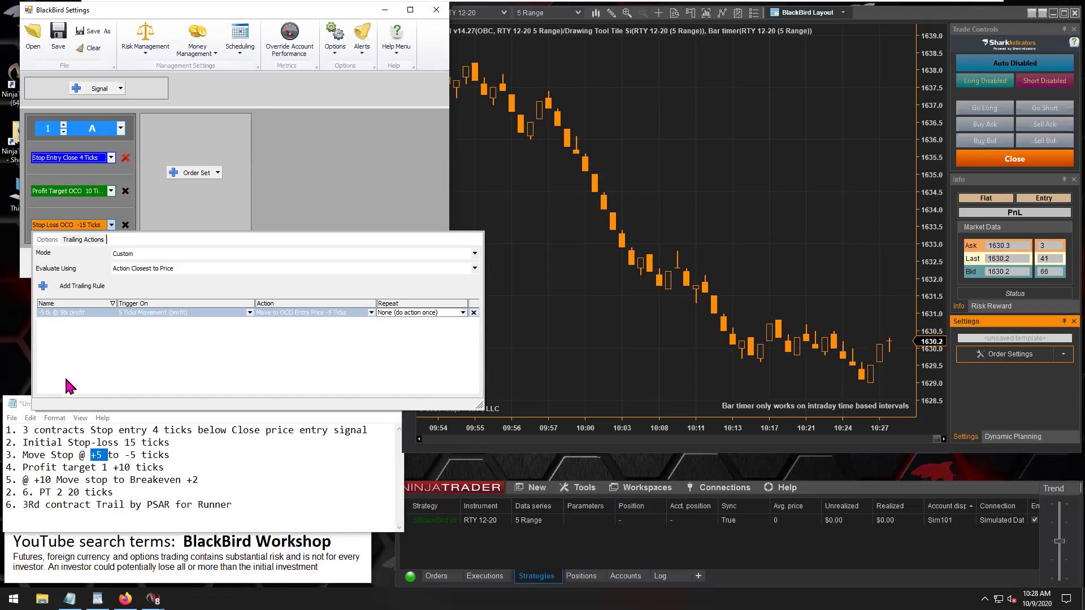
{"action": "left_click", "coordinate": [159, 210]}
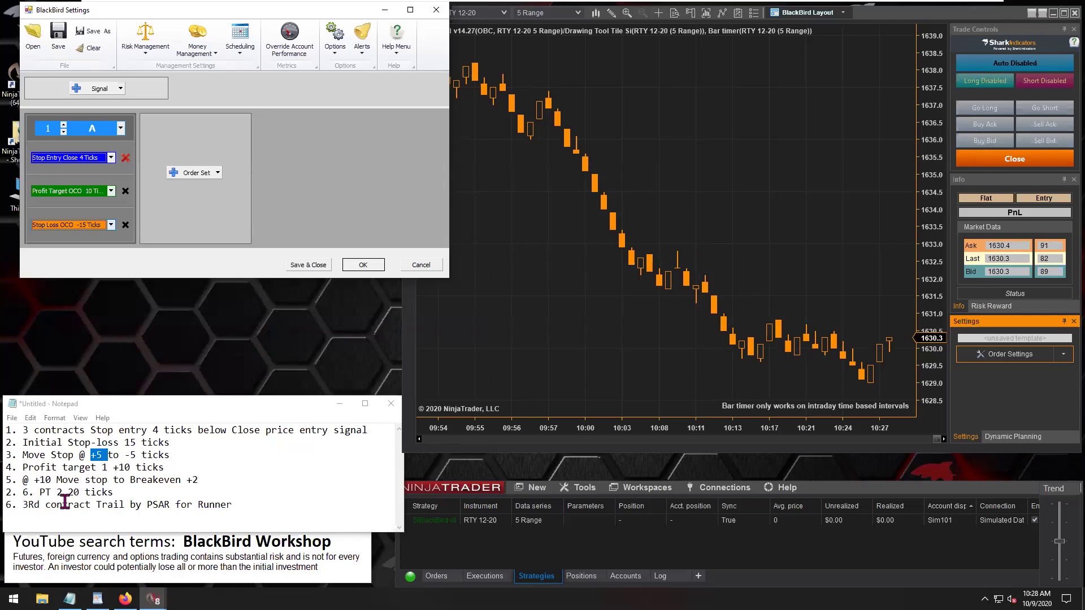
Highlight the PT 2 line in the notes, create order set B as a copy of order set A and check its stop entry
{"action": "left_click_drag", "start_coordinate": [41, 492], "coordinate": [96, 491]}
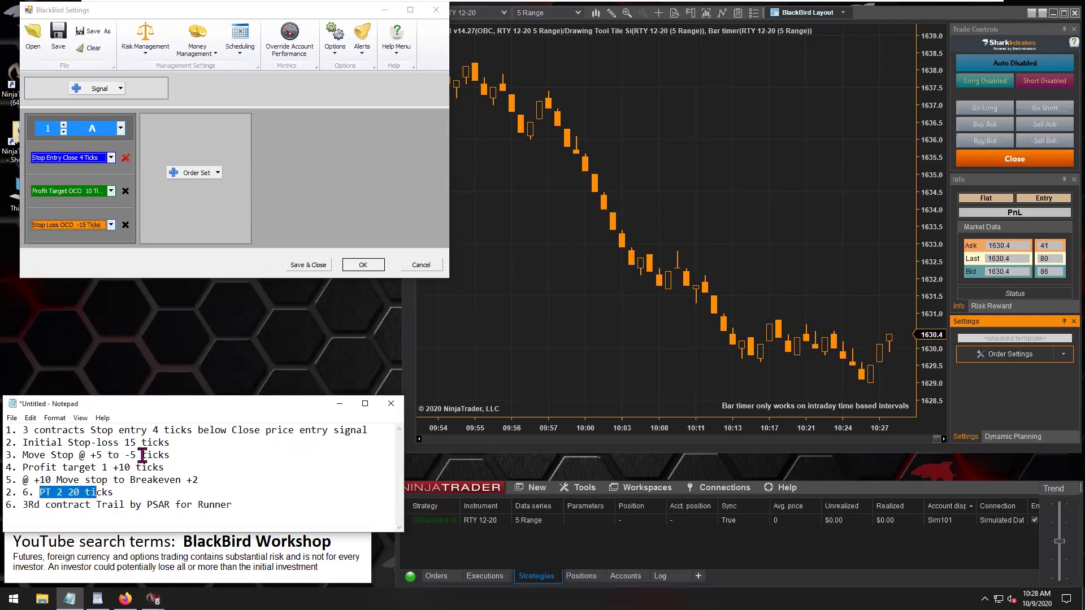
{"action": "left_click", "coordinate": [198, 174]}
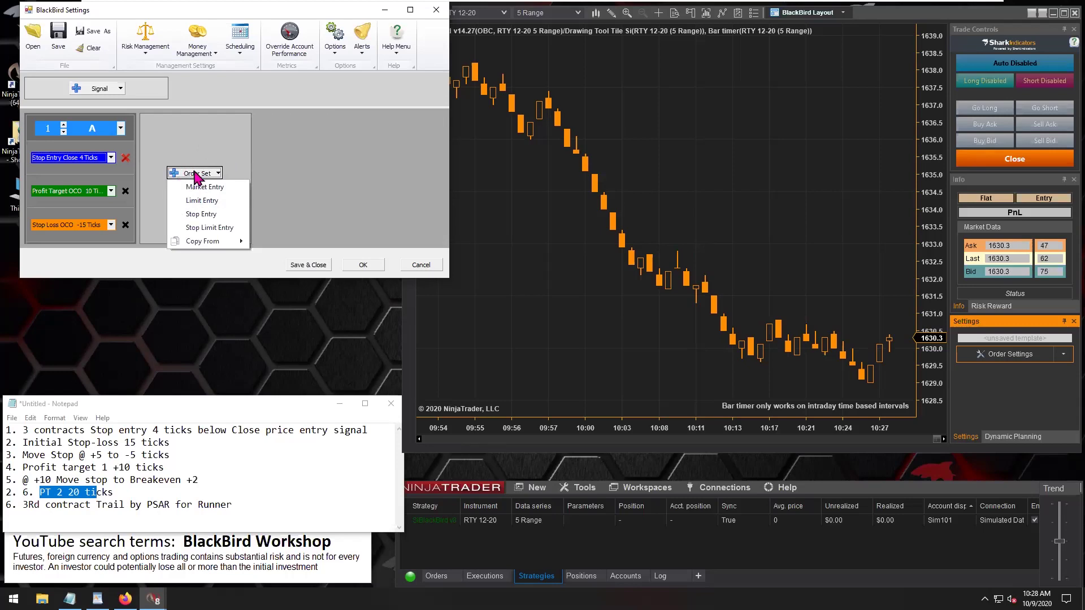
{"action": "mouse_move", "coordinate": [208, 243]}
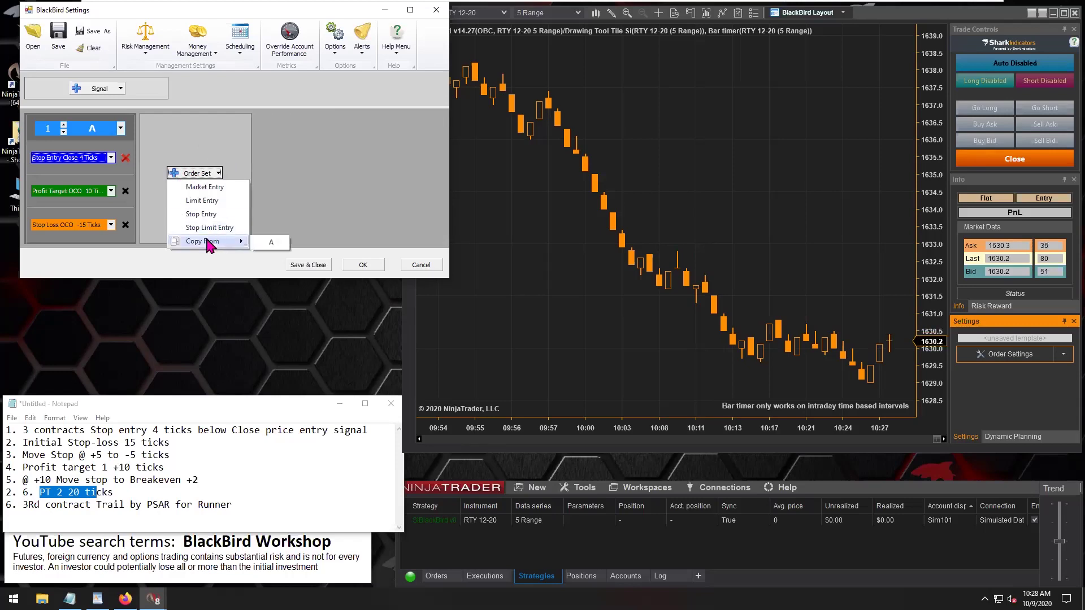
{"action": "left_click", "coordinate": [271, 242]}
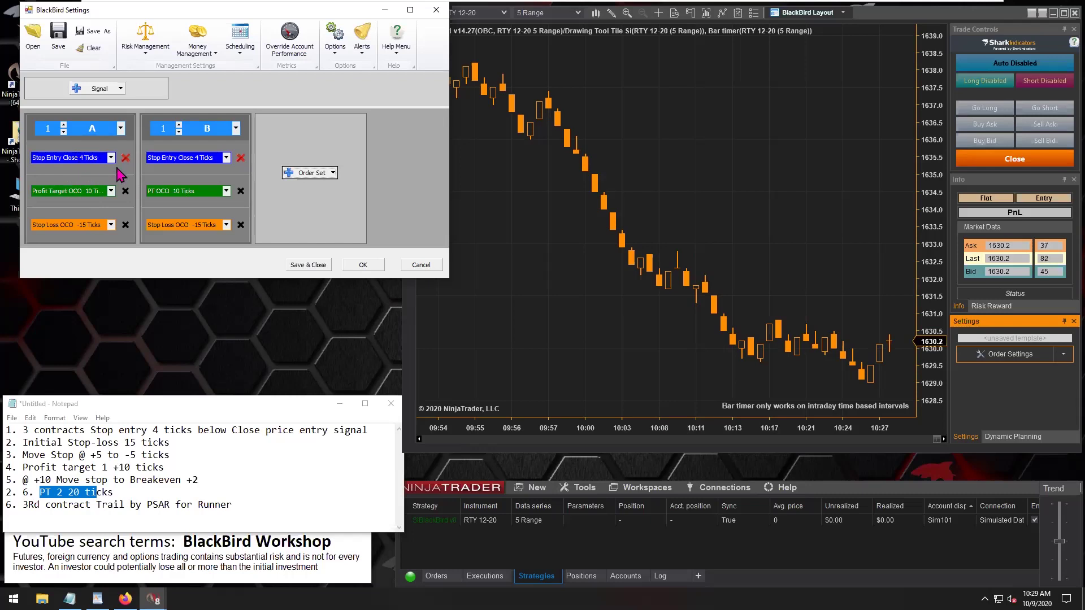
{"action": "left_click", "coordinate": [189, 161]}
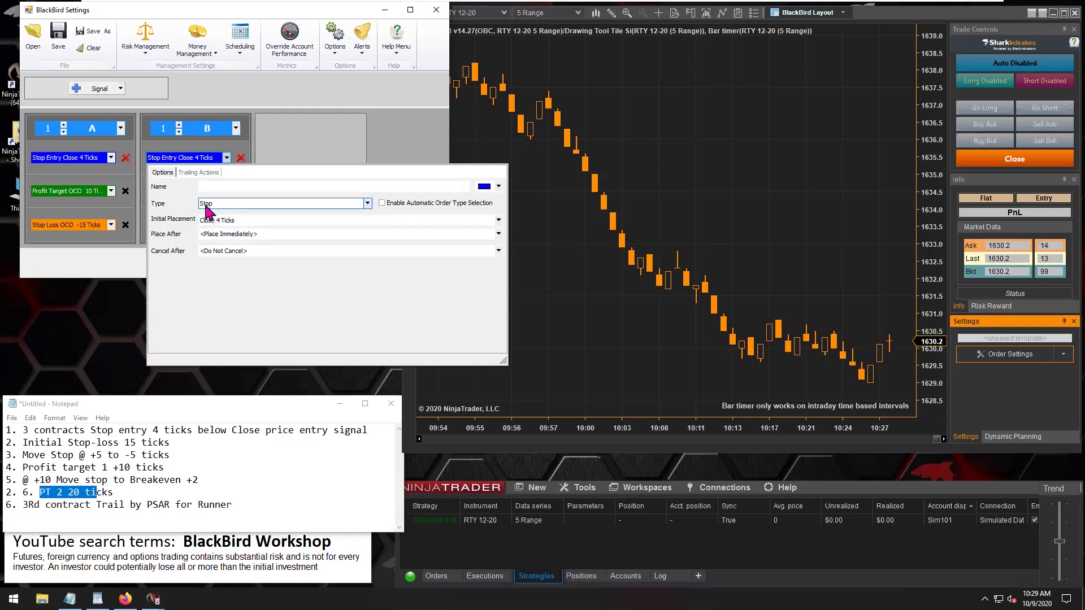
{"action": "left_click", "coordinate": [134, 262]}
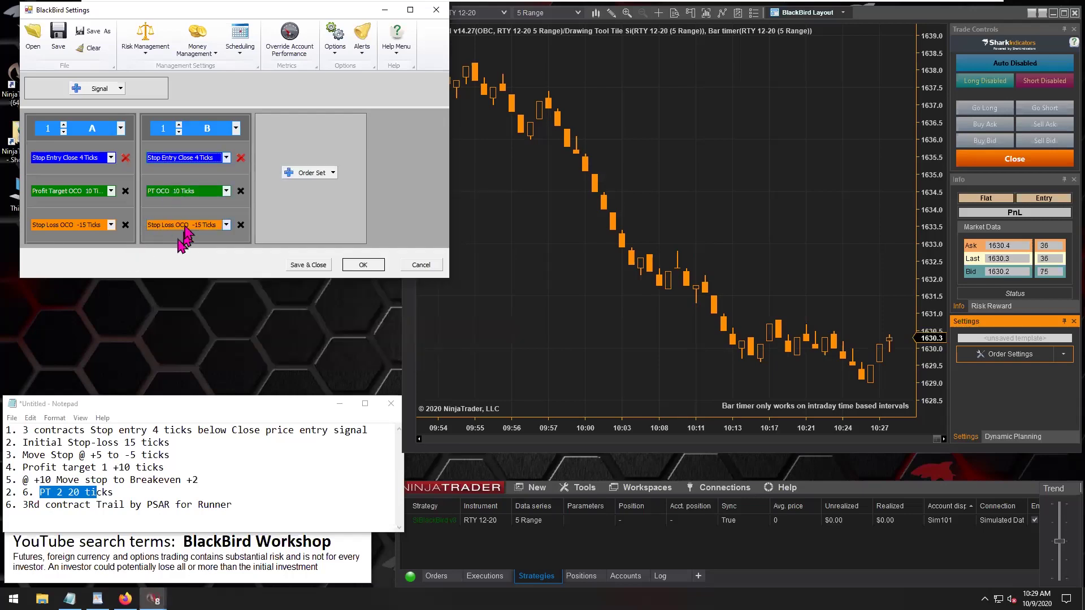
Set order set B's profit target to 20 ticks from the OCO Entry Price for long trades
{"action": "left_click", "coordinate": [174, 195]}
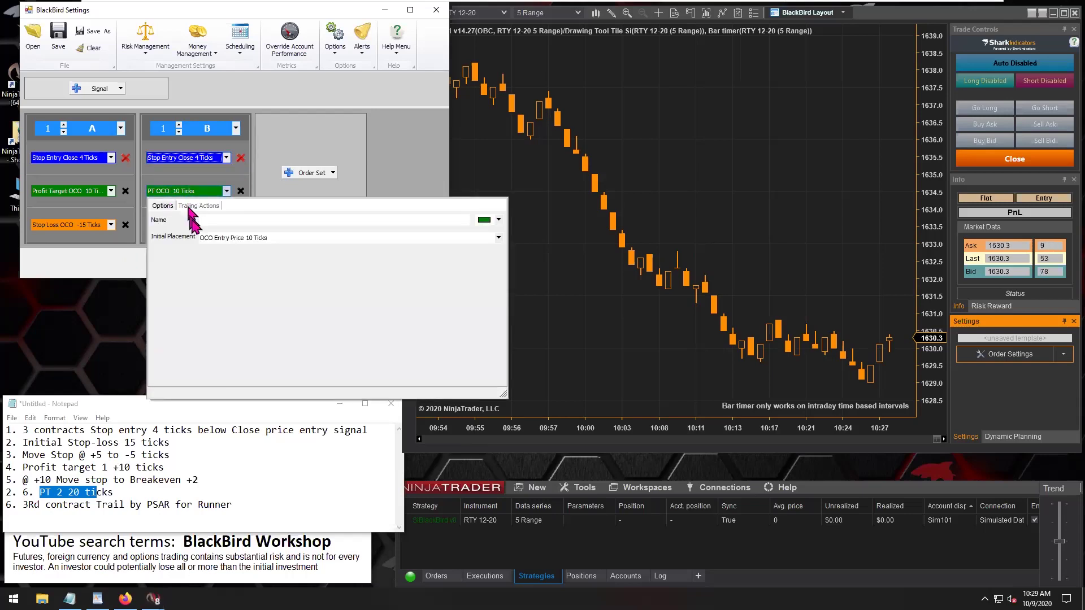
{"action": "left_click", "coordinate": [226, 240]}
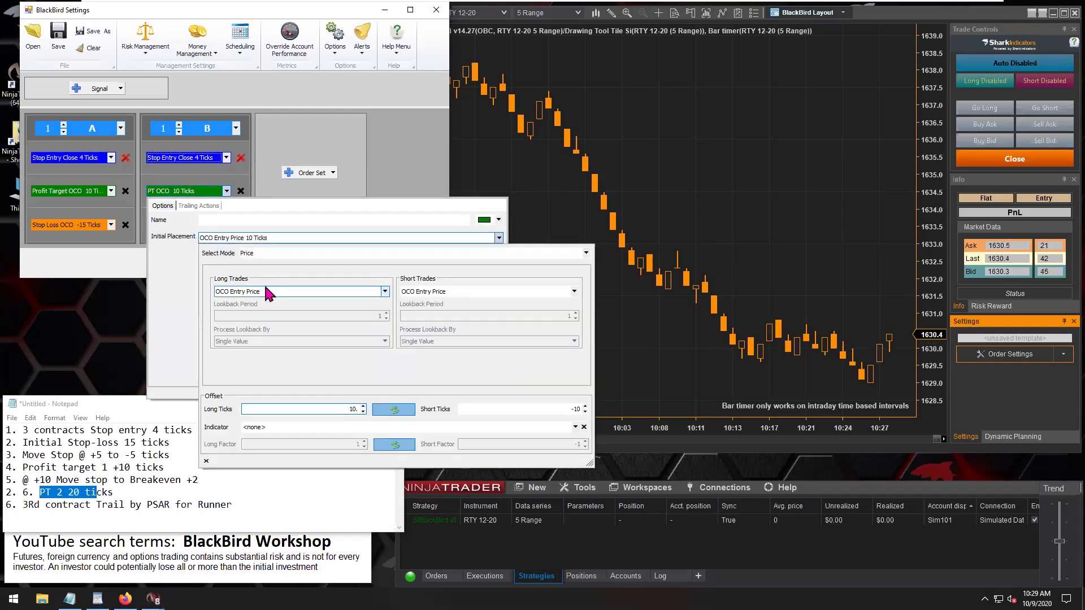
{"action": "left_click", "coordinate": [362, 406]}
{"action": "left_click", "coordinate": [362, 406]}
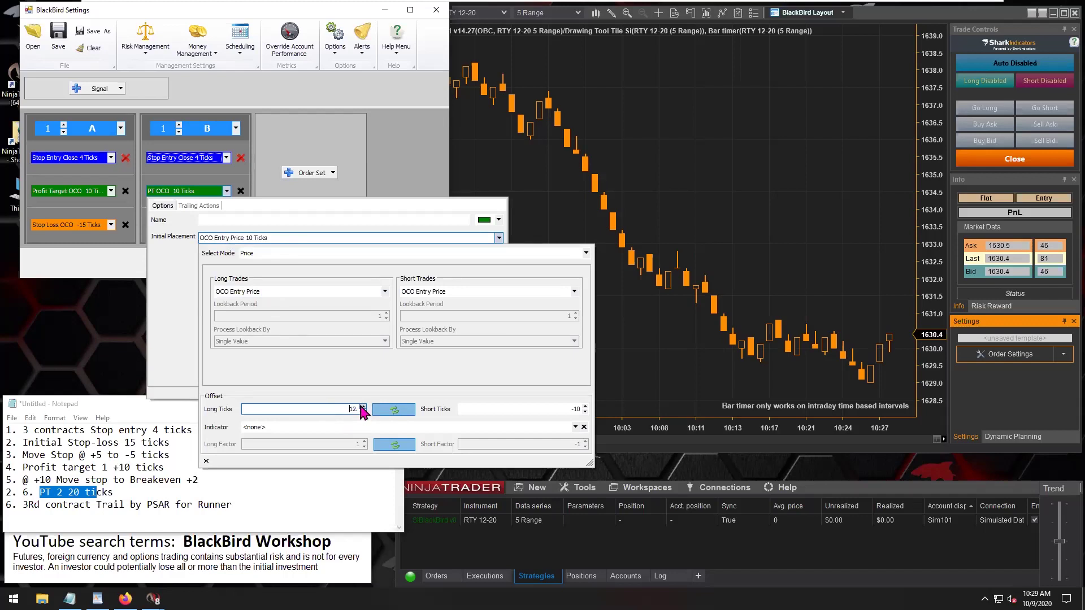
{"action": "left_click", "coordinate": [362, 406]}
{"action": "left_click", "coordinate": [362, 407]}
{"action": "left_click", "coordinate": [362, 406]}
{"action": "left_click", "coordinate": [139, 255]}
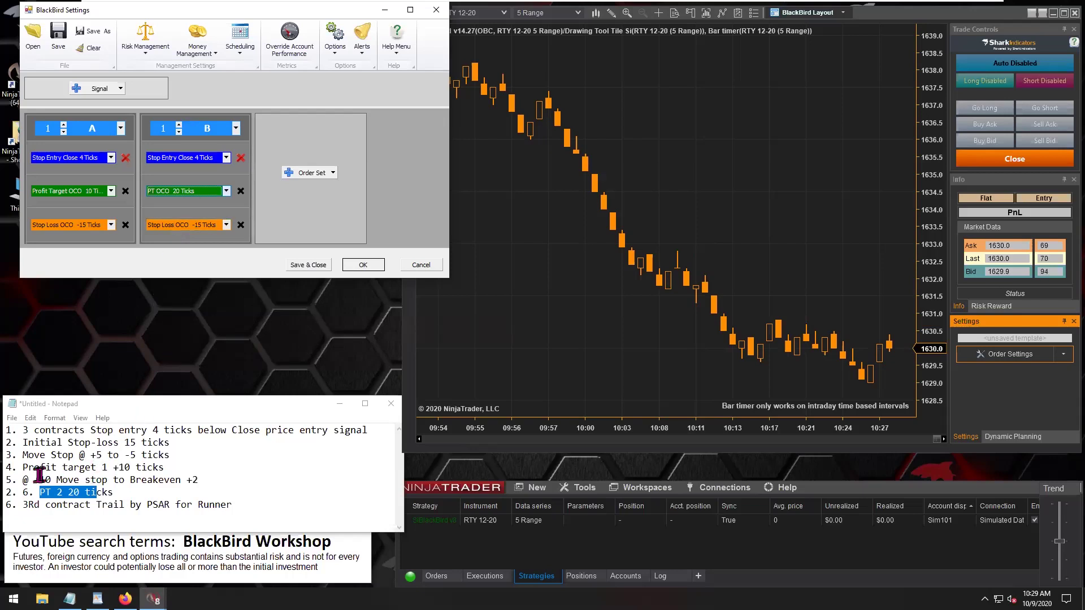
Highlight rule 5's breakeven +2 instruction in the notes and open the trailing rules of order set B's stop loss
{"action": "left_click", "coordinate": [22, 479]}
{"action": "left_click_drag", "start_coordinate": [22, 480], "coordinate": [44, 478]}
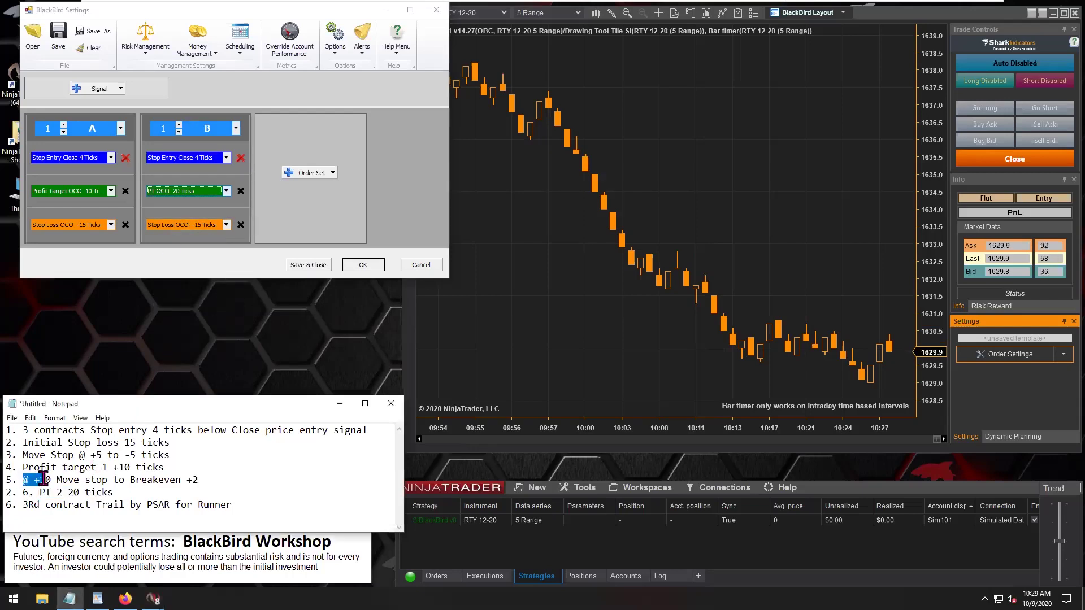
{"action": "left_click_drag", "start_coordinate": [51, 480], "coordinate": [198, 480]}
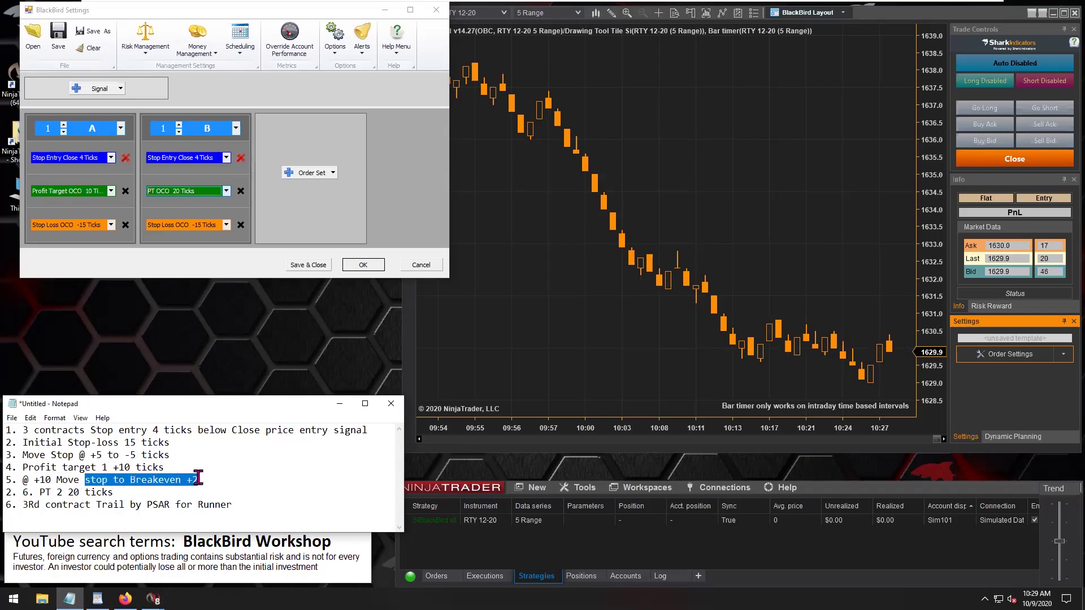
{"action": "left_click", "coordinate": [191, 228]}
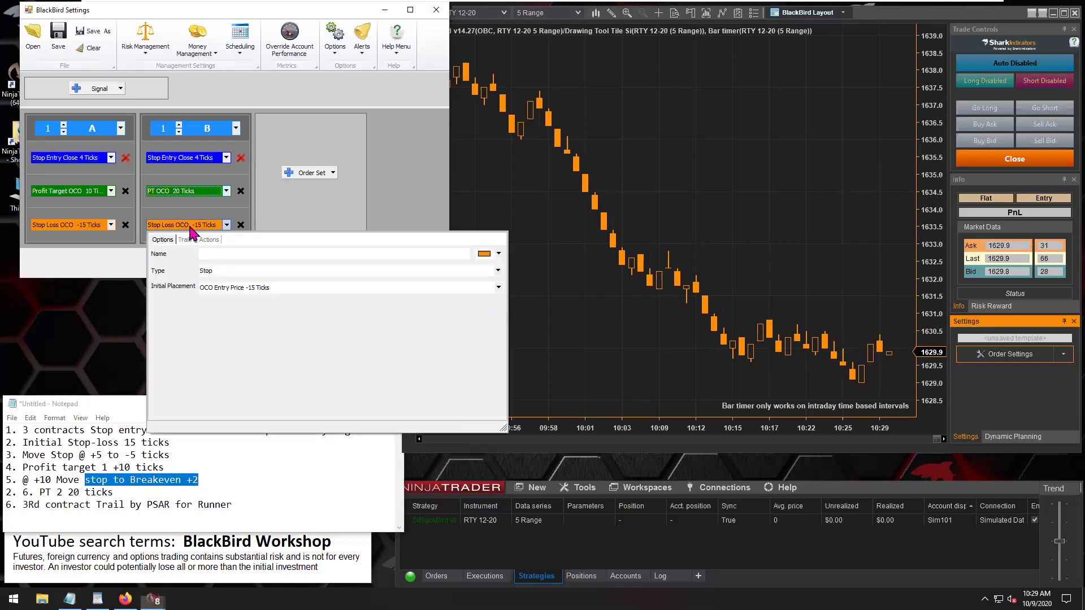
{"action": "left_click", "coordinate": [195, 240]}
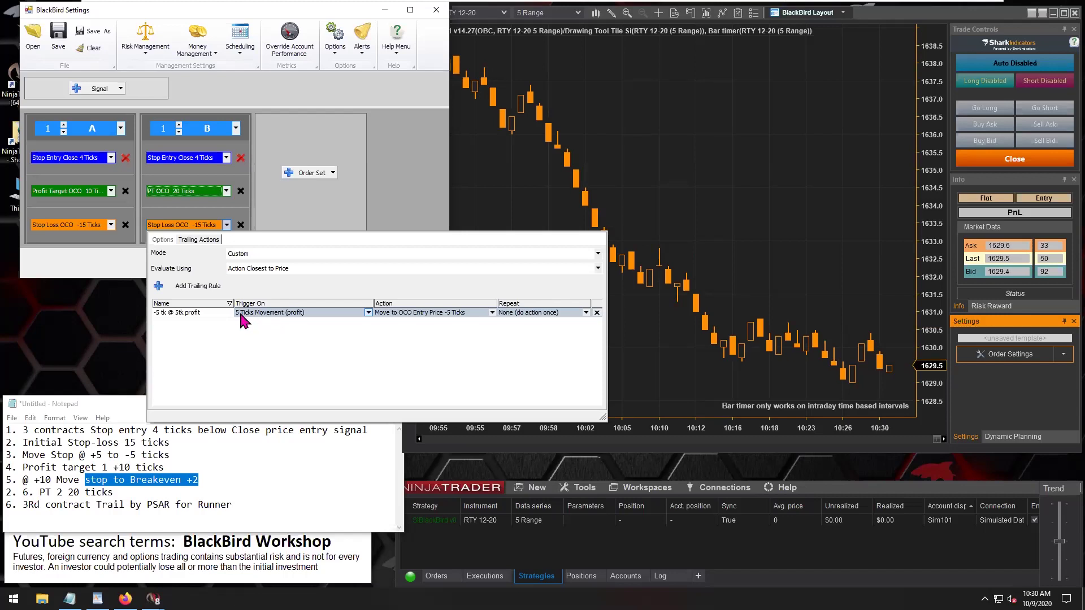
{"action": "left_click", "coordinate": [307, 314]}
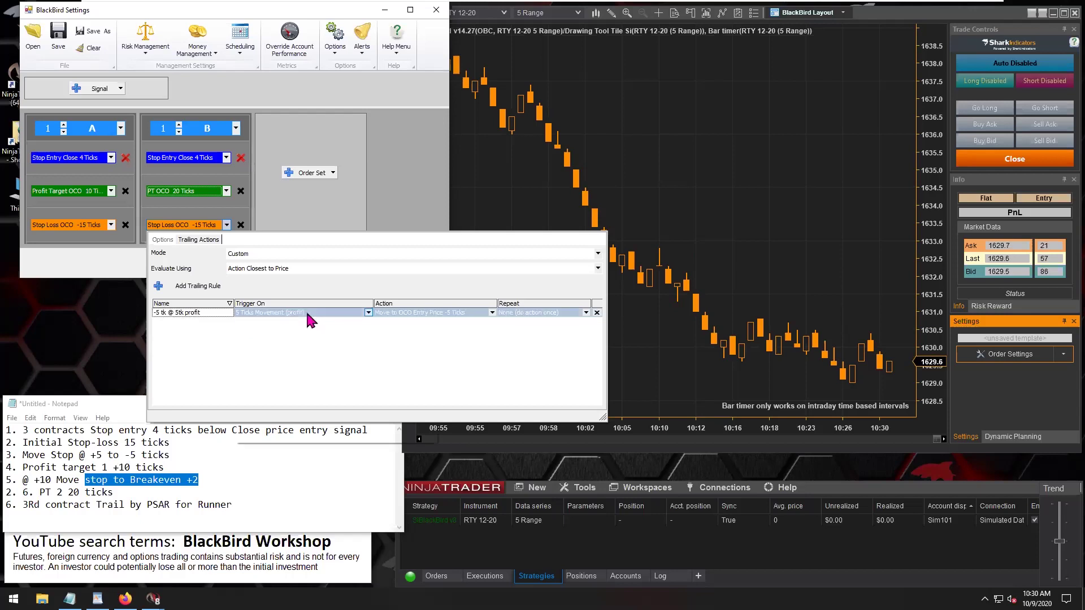
{"action": "left_click", "coordinate": [212, 346]}
Add a second trailing rule to order set B's stop loss and name it "BE +2 @ 10tk profit"
{"action": "left_click", "coordinate": [187, 286]}
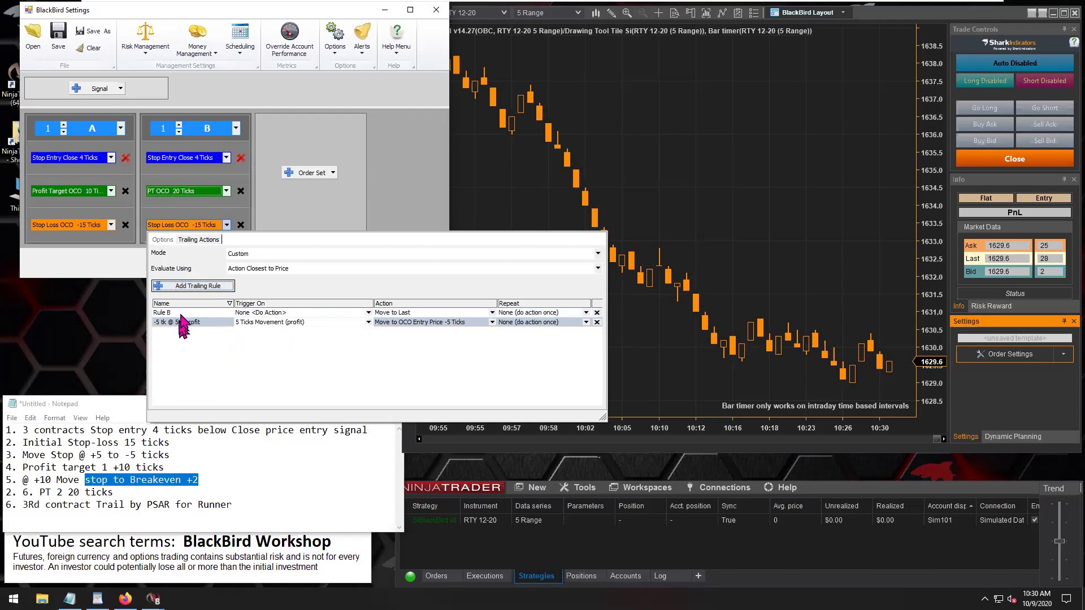
{"action": "left_click", "coordinate": [175, 312]}
{"action": "type", "text": "10tk"}
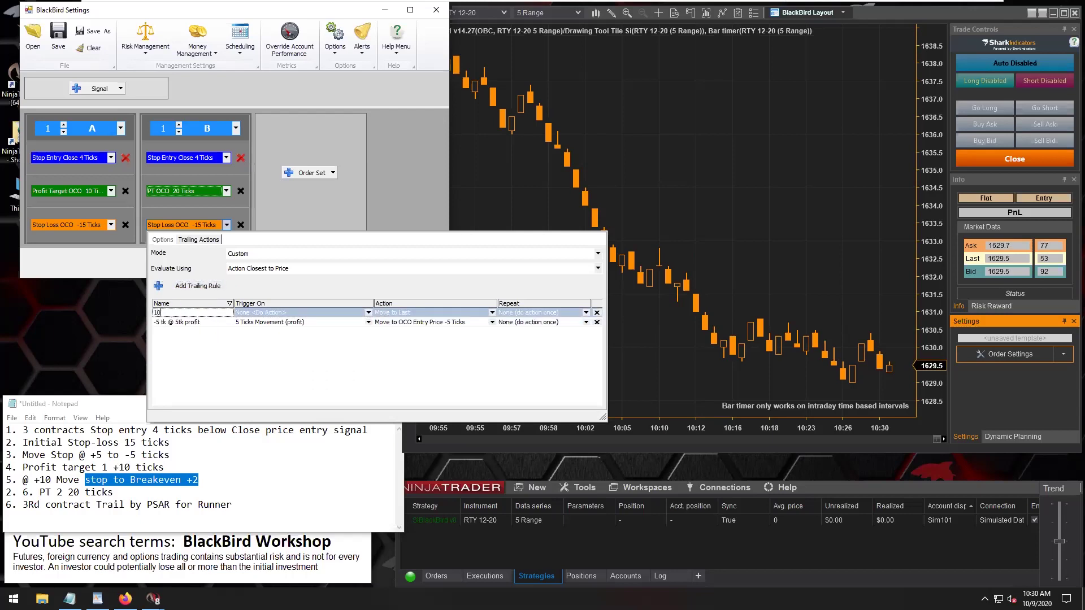
{"action": "key", "text": "BackSpace"}
{"action": "key", "text": "BackSpace"}
{"action": "key", "text": "BackSpace"}
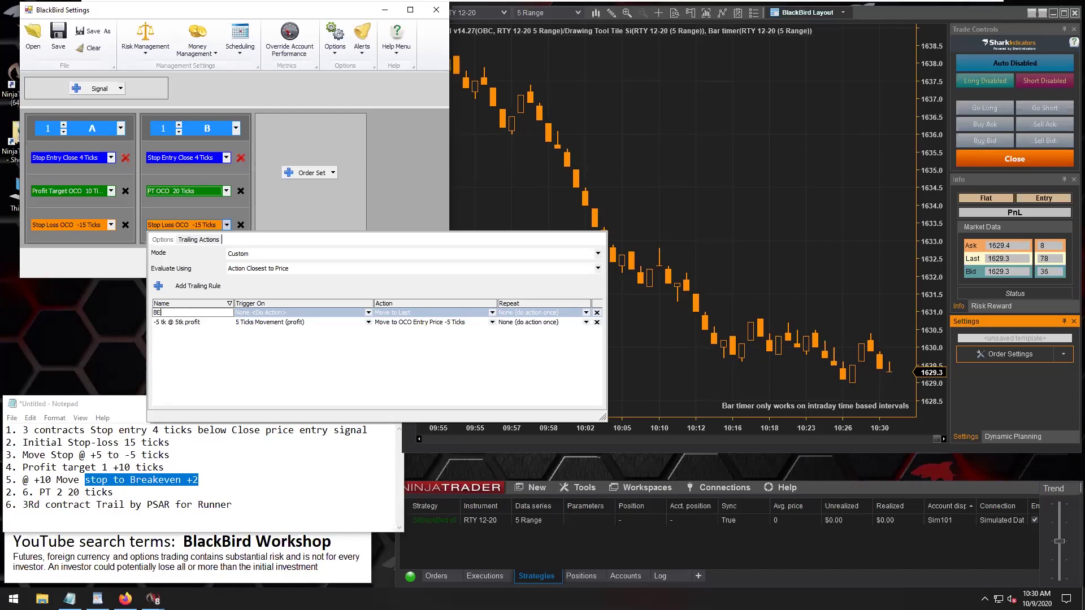
{"action": "type", "text": "+2 @ 10tk profit"}
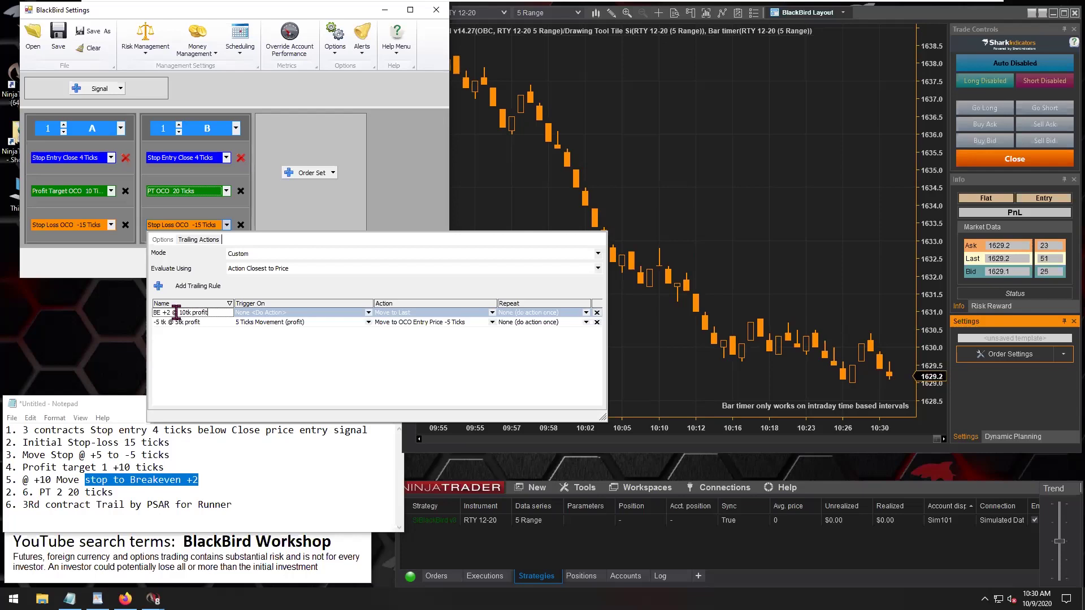
{"action": "left_click_drag", "start_coordinate": [179, 313], "coordinate": [211, 311]}
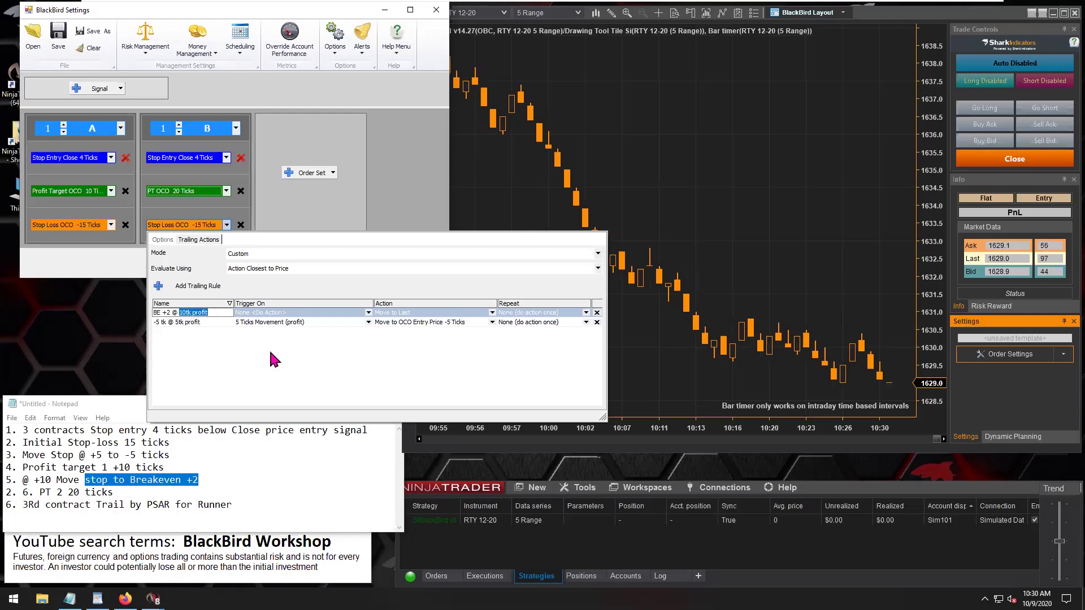
Try triggering the breakeven rule on Order Status Changed, using order set A's 10-tick profit target with mode All Filled
{"action": "left_click", "coordinate": [291, 313]}
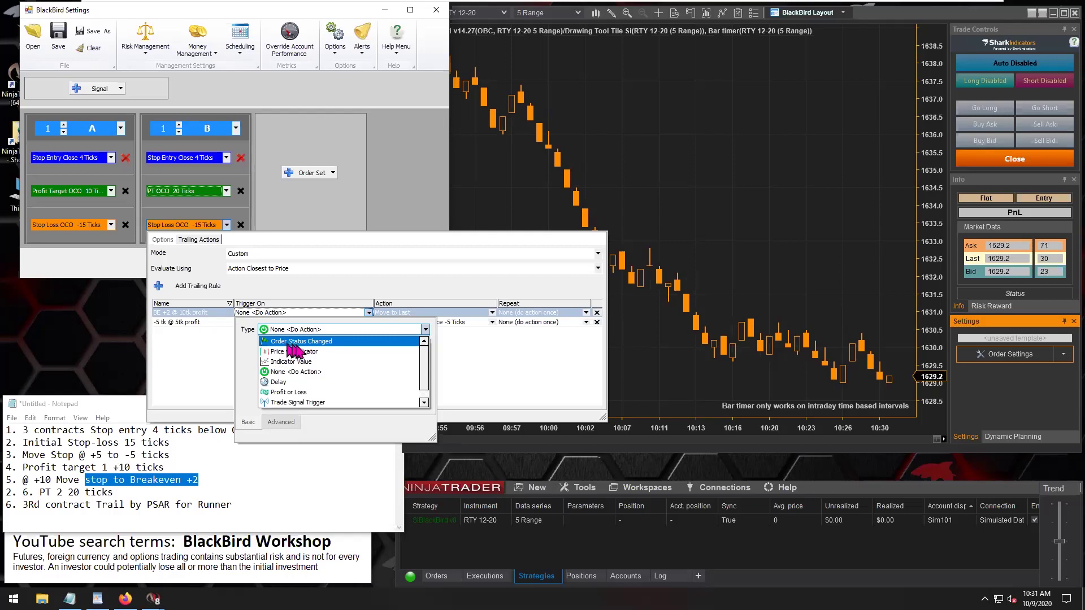
{"action": "left_click", "coordinate": [310, 341]}
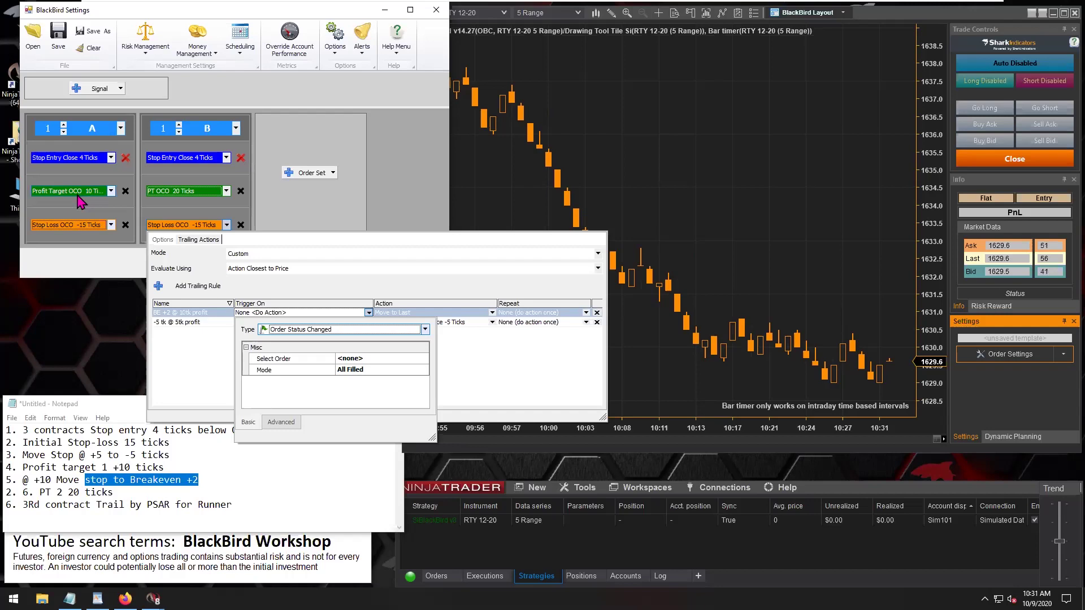
{"action": "left_click", "coordinate": [370, 360]}
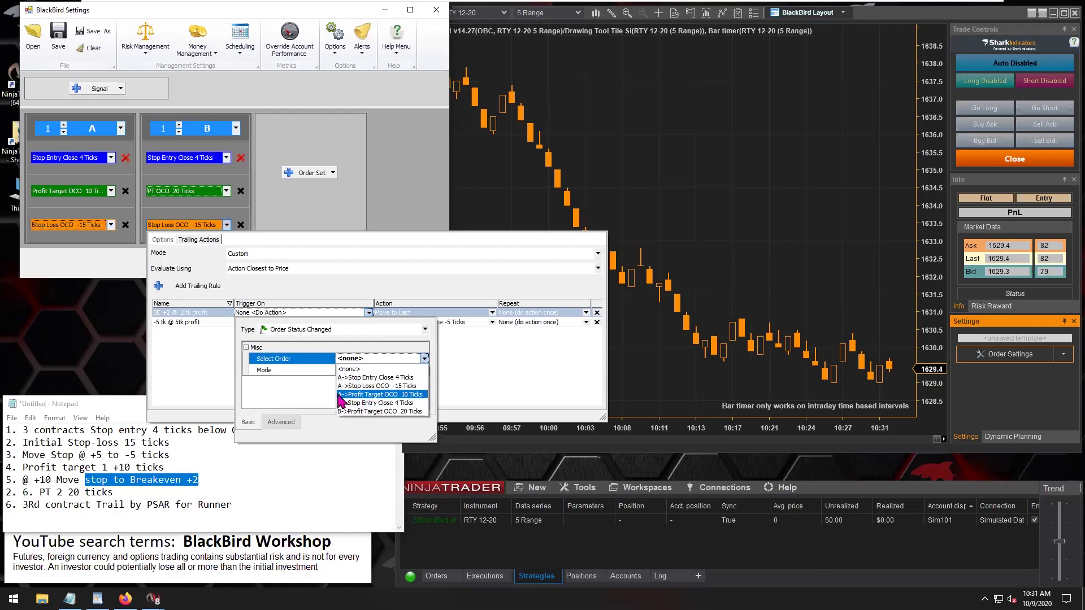
{"action": "left_click", "coordinate": [360, 395]}
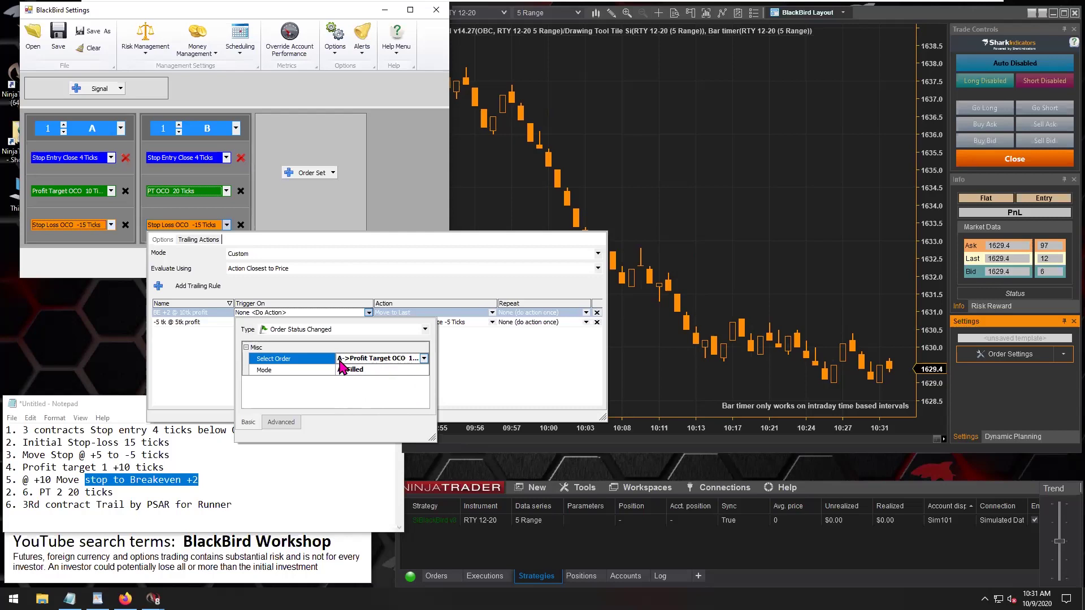
{"action": "left_click", "coordinate": [97, 157]}
{"action": "left_click", "coordinate": [361, 372]}
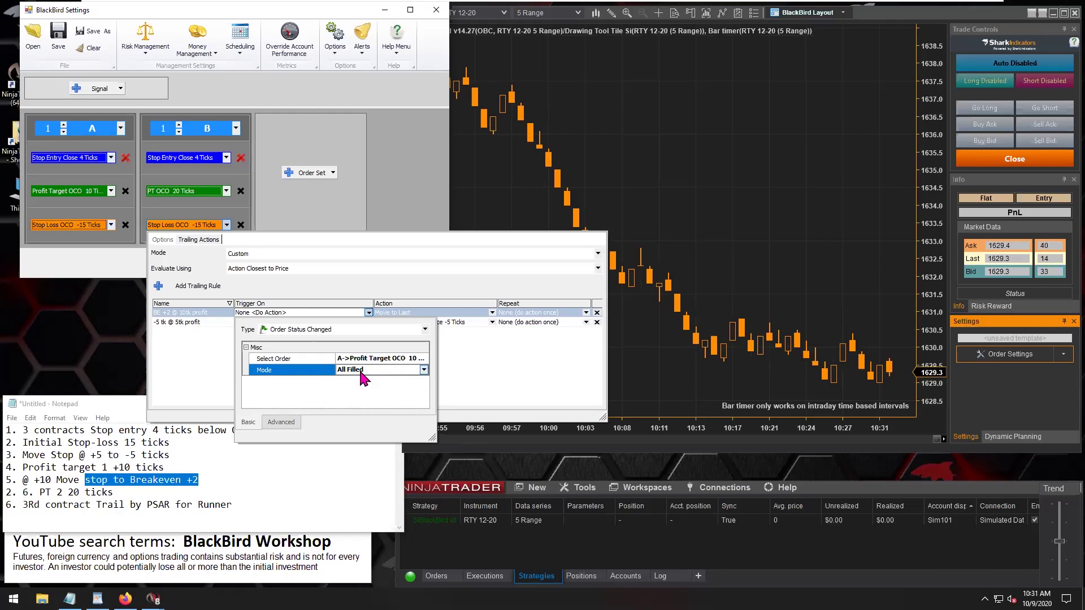
Set the breakeven rule's trigger to a Delay of 10 ticks using Ticks Movement (profit)
{"action": "left_click", "coordinate": [424, 329]}
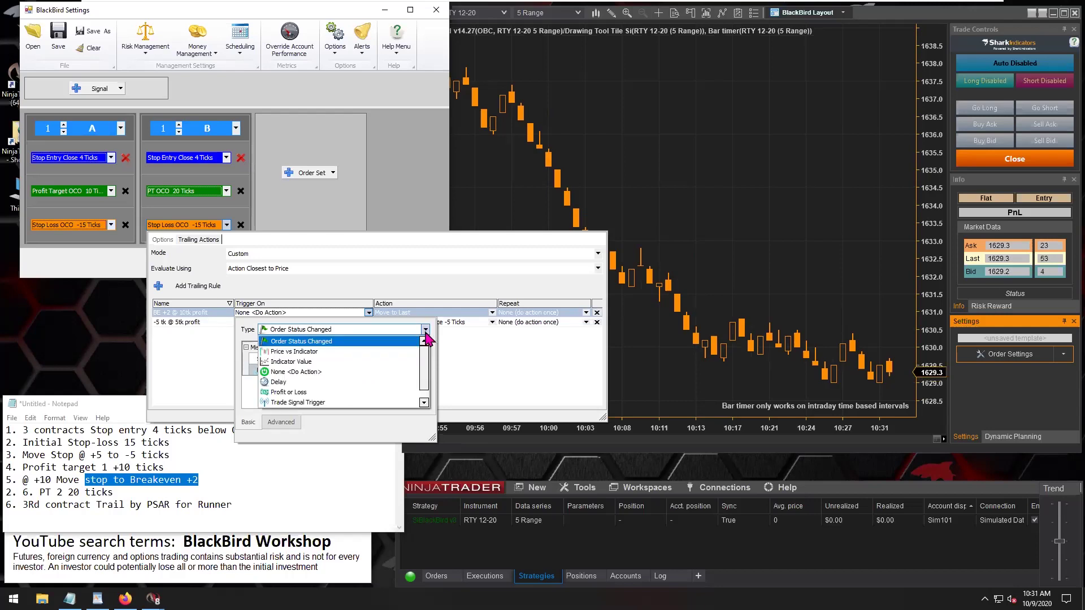
{"action": "left_click", "coordinate": [286, 383]}
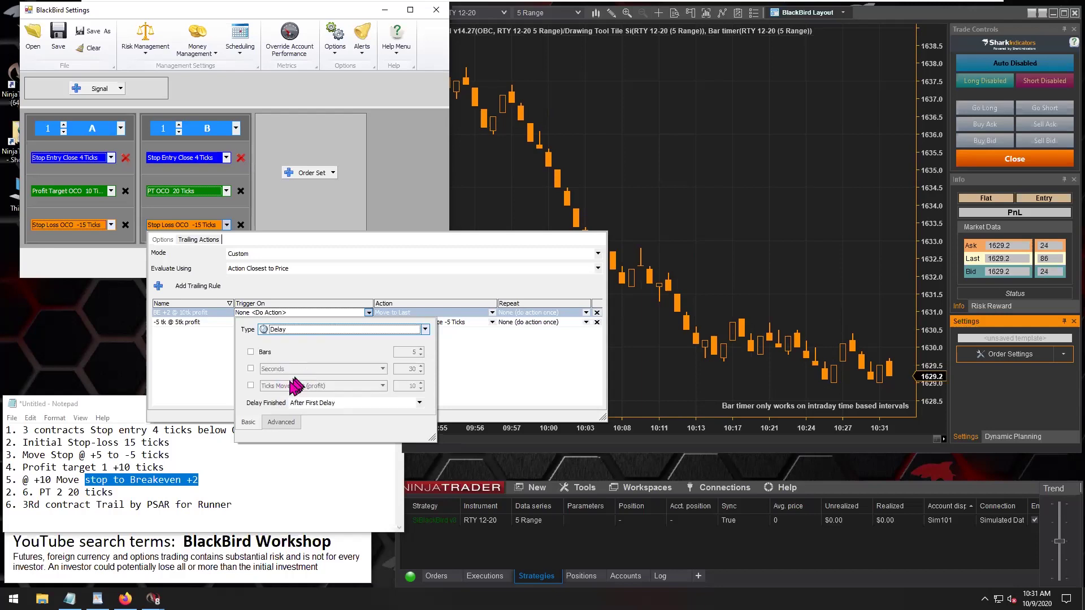
{"action": "left_click", "coordinate": [251, 385]}
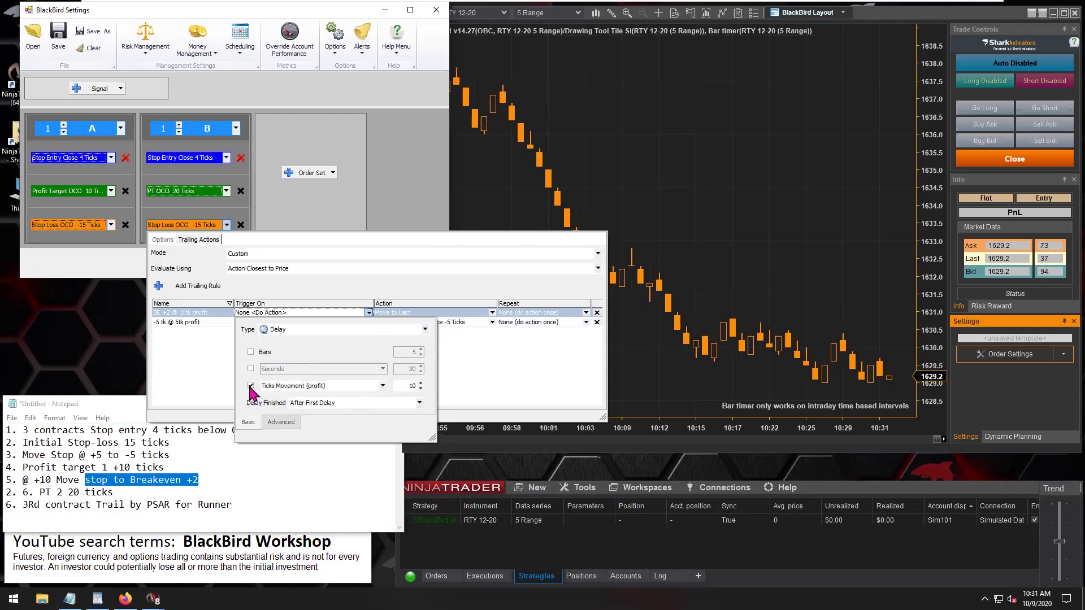
{"action": "double_click", "coordinate": [420, 386]}
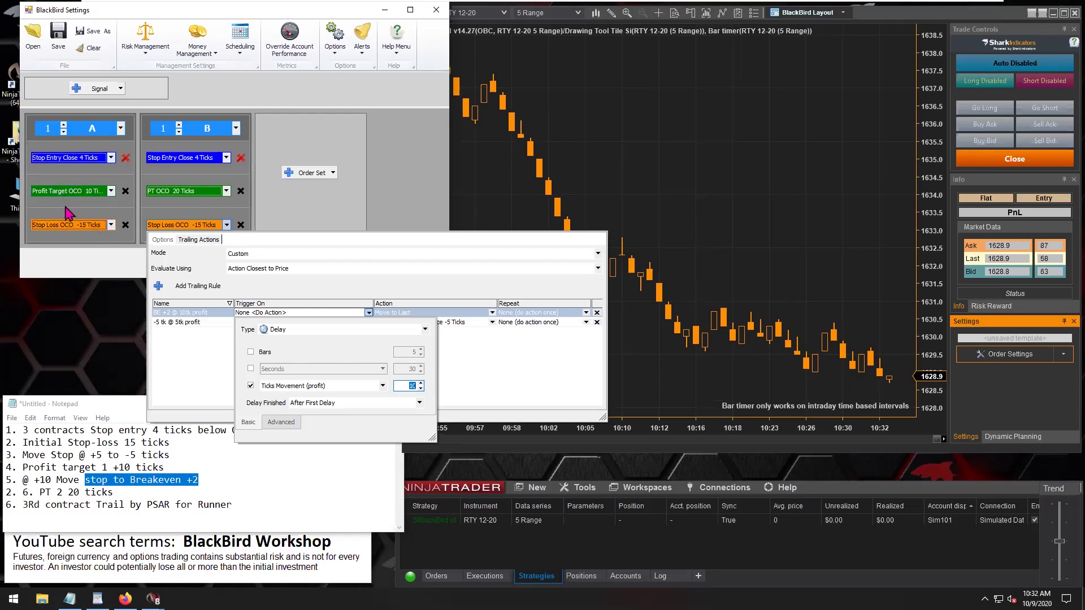
Review the available trigger types for the breakeven rule and keep its Delay trigger on Ticks Movement (profit)
{"action": "left_click", "coordinate": [312, 331]}
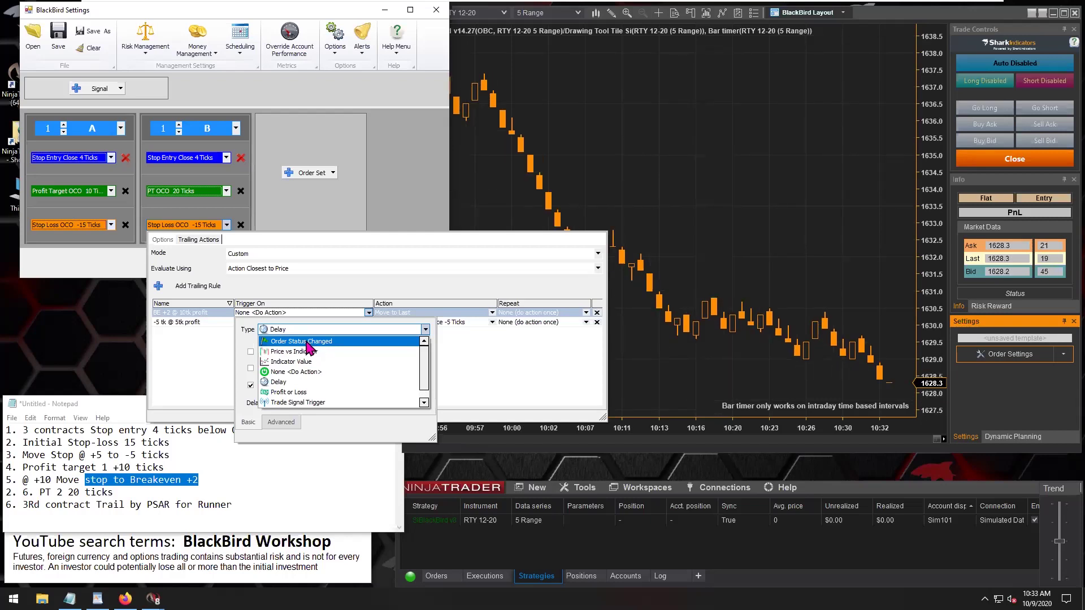
{"action": "left_click", "coordinate": [340, 426]}
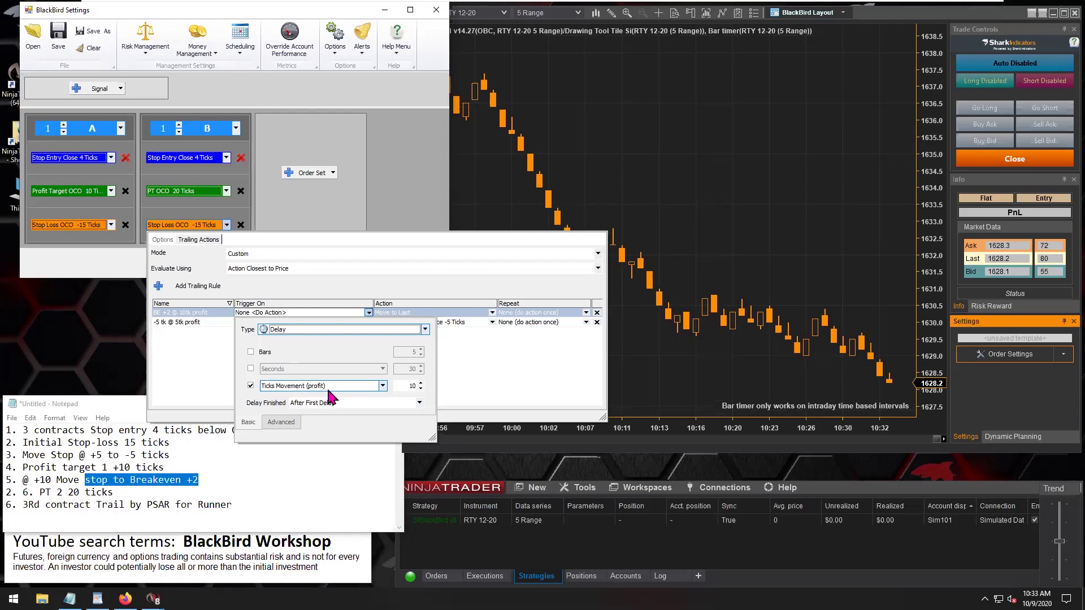
{"action": "left_click", "coordinate": [463, 381]}
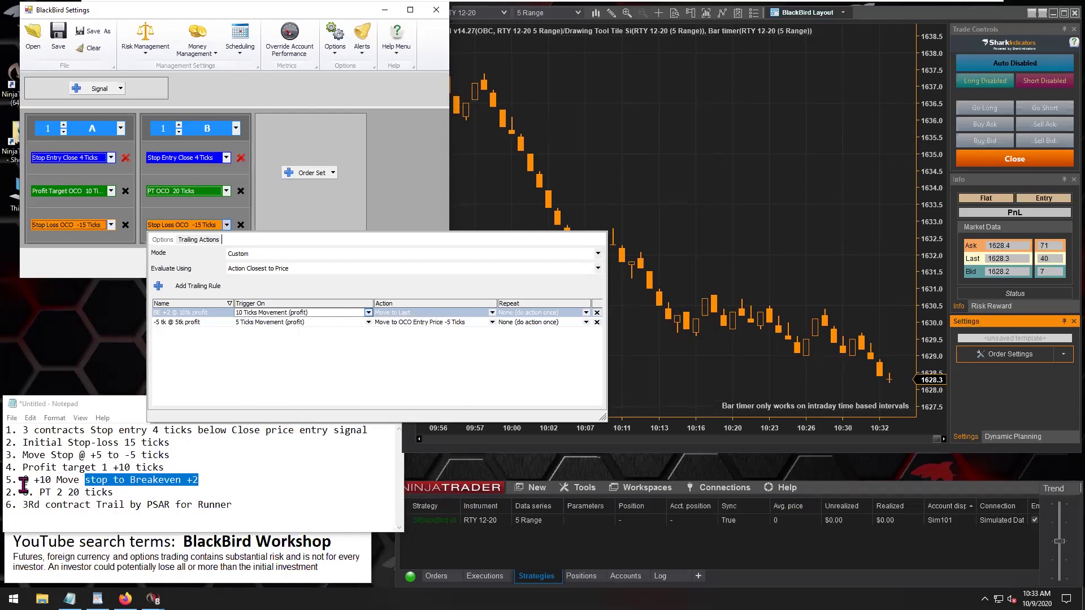
Highlight rule 5's +10 condition and its breakeven +2 instruction in the notes
{"action": "left_click", "coordinate": [112, 481]}
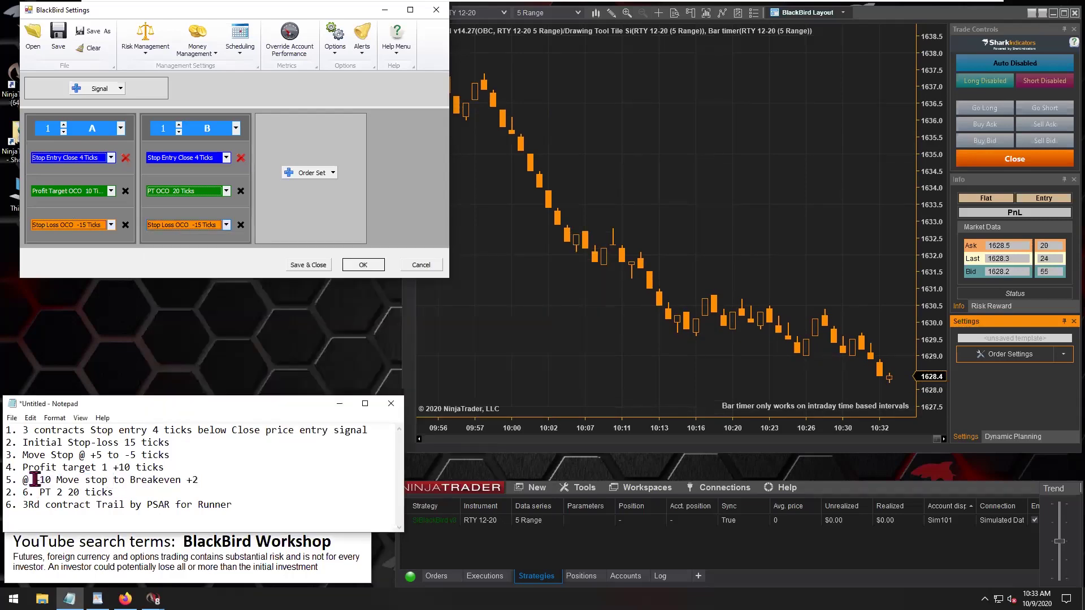
{"action": "left_click_drag", "start_coordinate": [22, 479], "coordinate": [75, 481]}
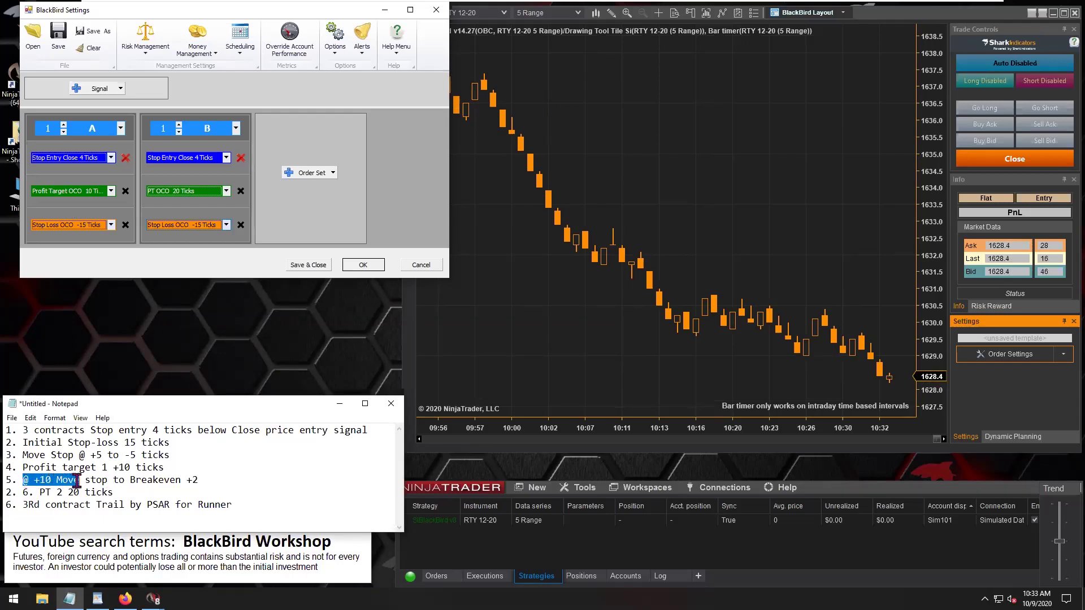
{"action": "left_click_drag", "start_coordinate": [77, 481], "coordinate": [80, 480]}
{"action": "left_click_drag", "start_coordinate": [107, 480], "coordinate": [204, 478]}
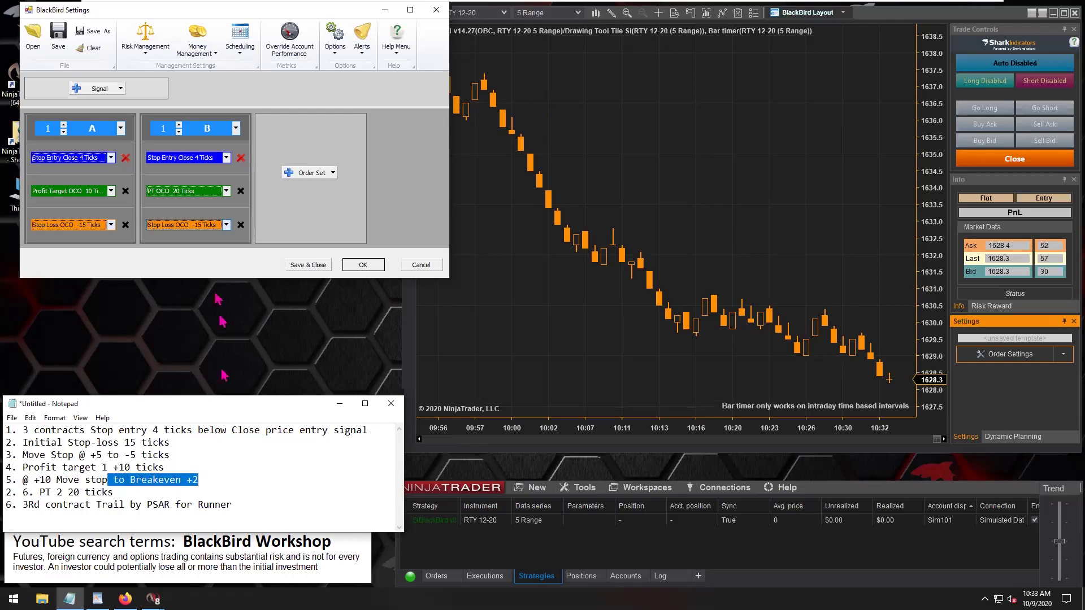
Set the breakeven rule's action in order set B to move to OCO Entry Price with a 2-tick long offset, keeping No Repeat
{"action": "left_click", "coordinate": [195, 226]}
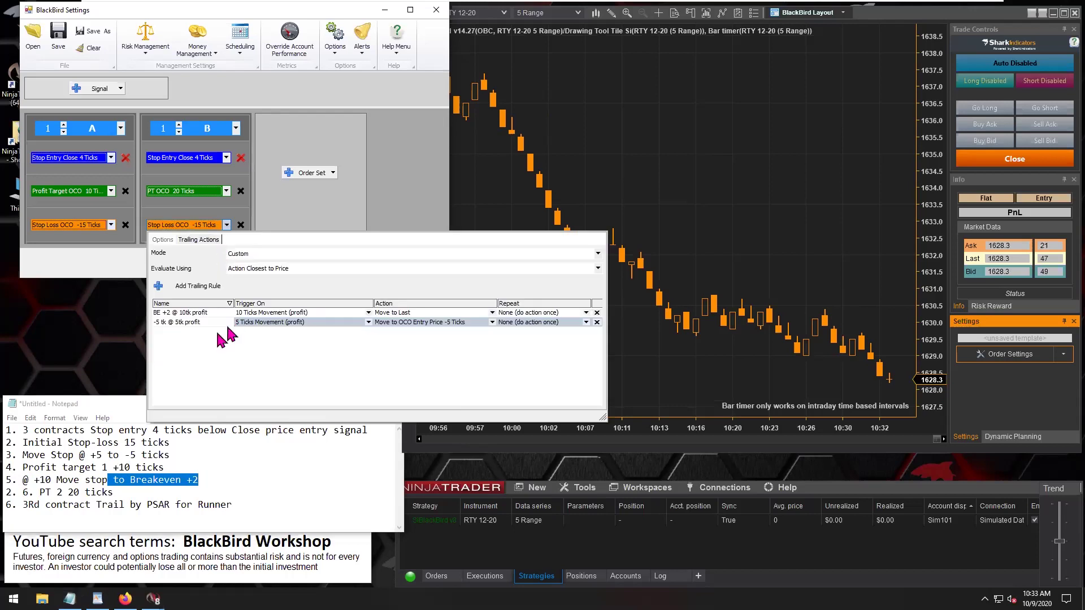
{"action": "left_click", "coordinate": [170, 313]}
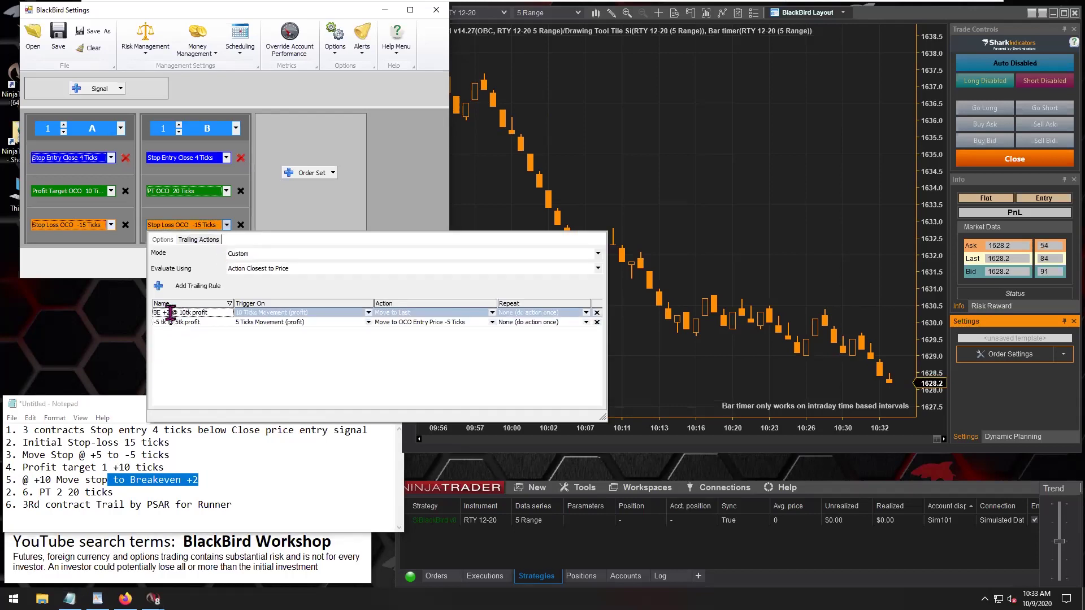
{"action": "left_click", "coordinate": [400, 314]}
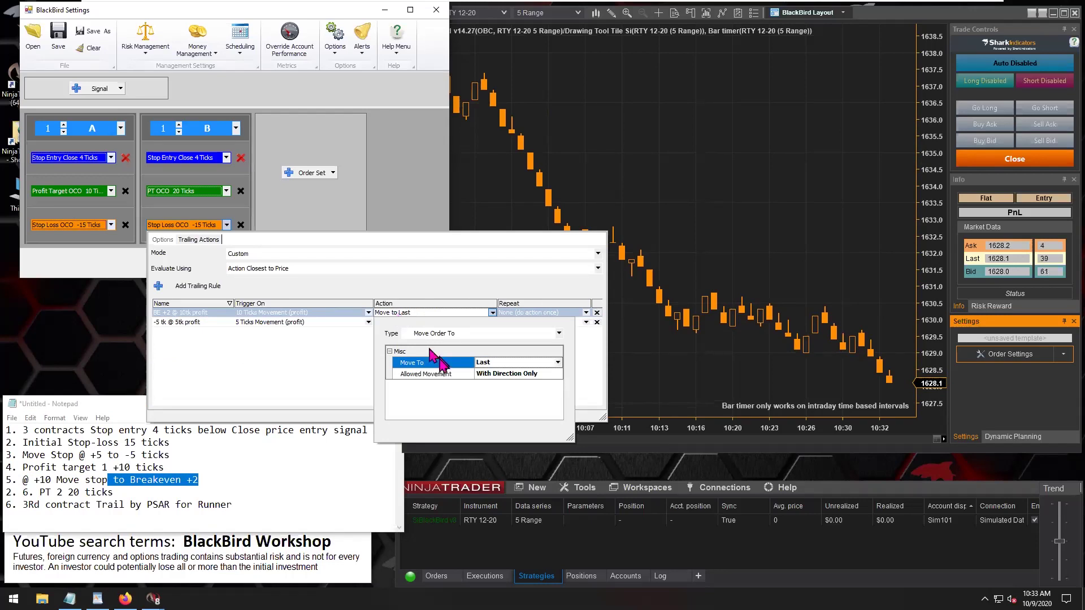
{"action": "left_click", "coordinate": [503, 366]}
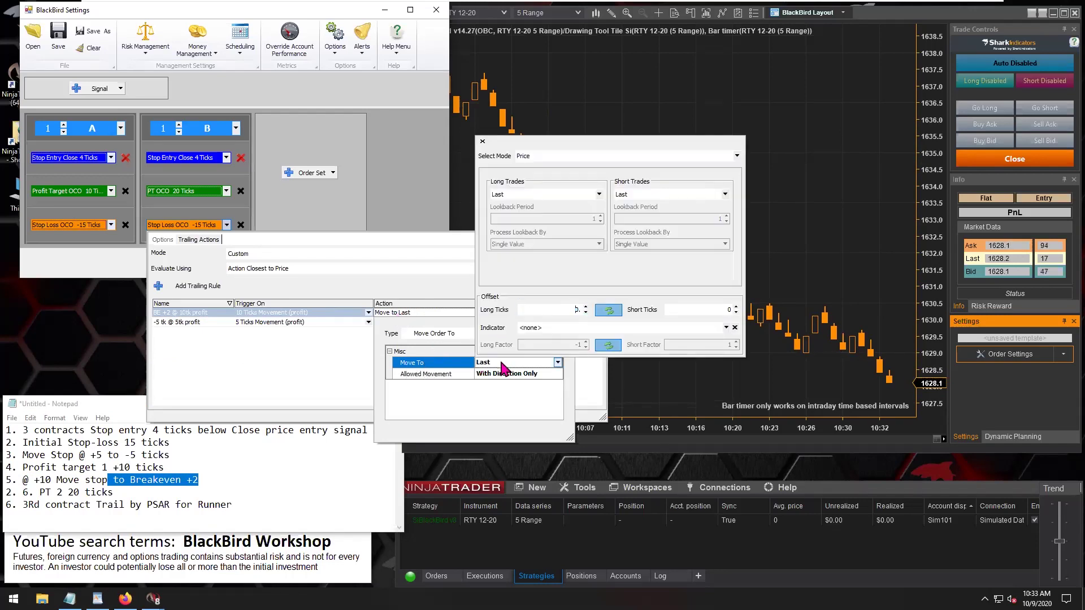
{"action": "left_click", "coordinate": [519, 195]}
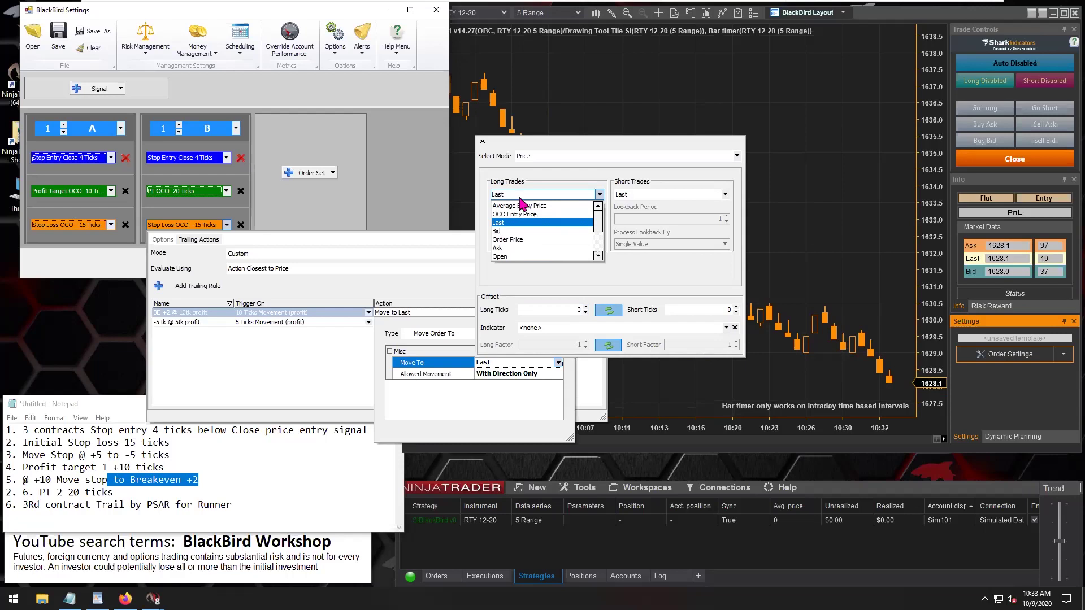
{"action": "left_click", "coordinate": [531, 215]}
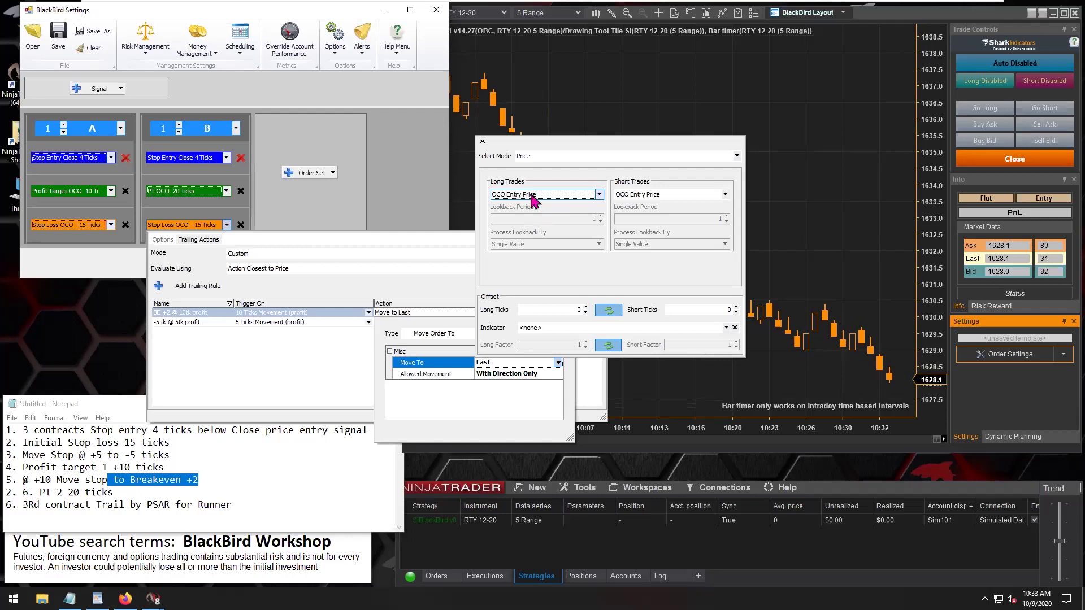
{"action": "left_click", "coordinate": [585, 307]}
{"action": "left_click", "coordinate": [585, 307]}
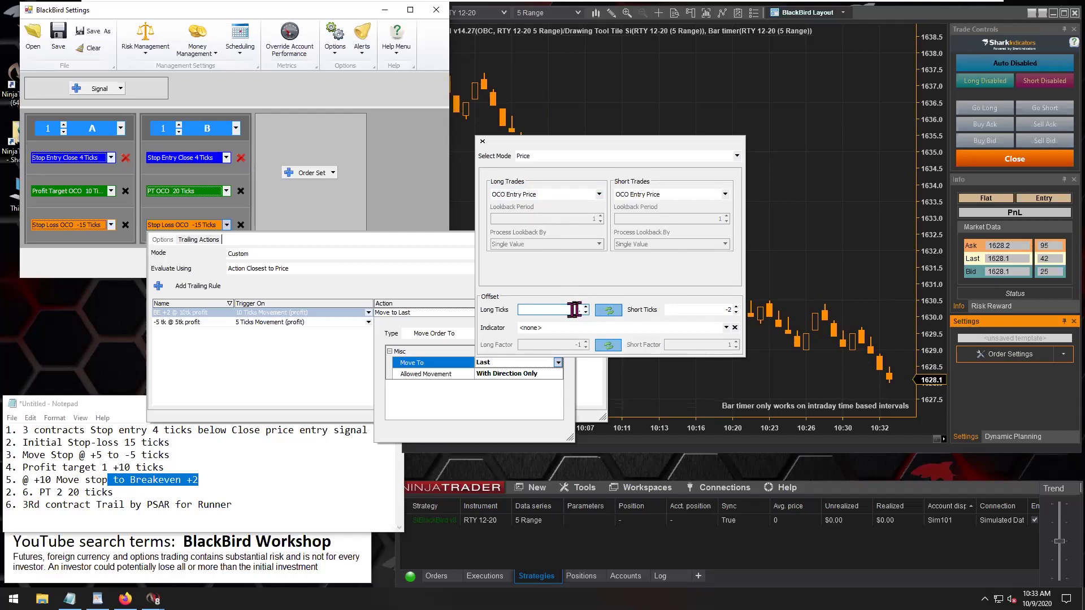
{"action": "left_click", "coordinate": [586, 309]}
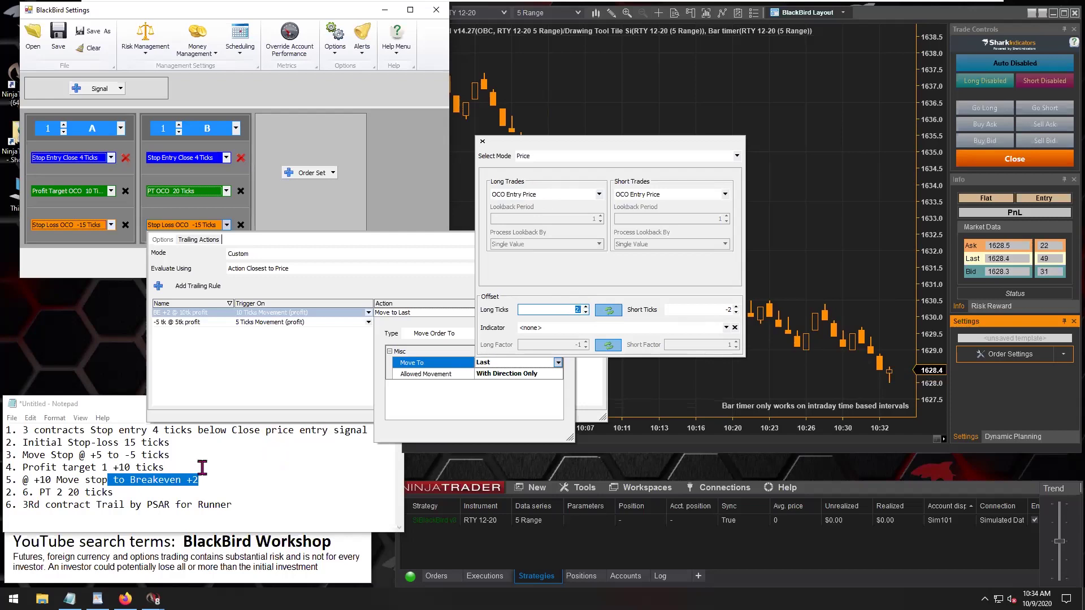
{"action": "left_click", "coordinate": [338, 379]}
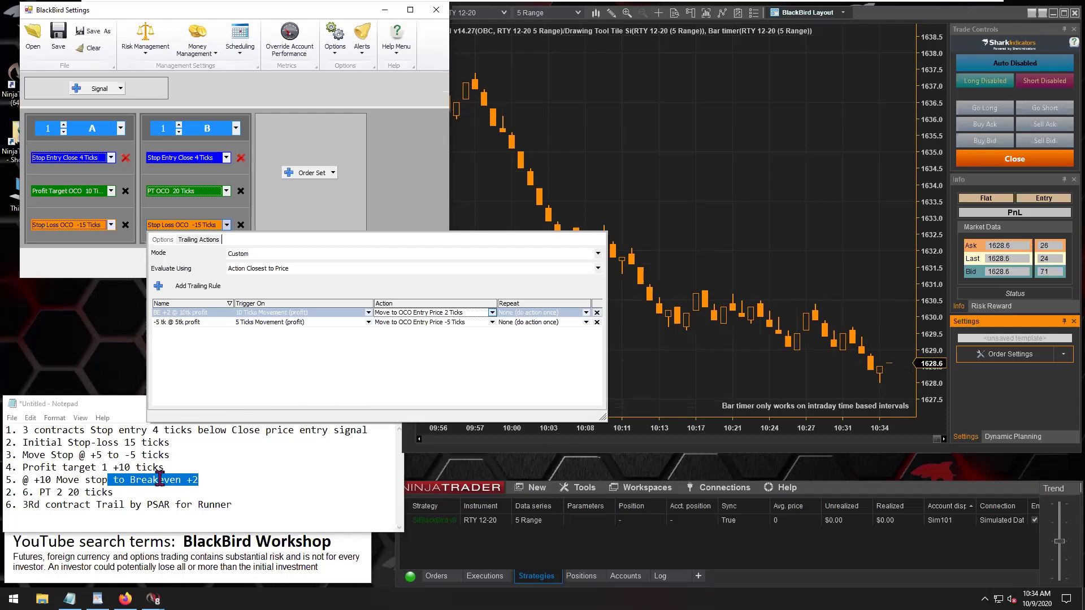
{"action": "left_click", "coordinate": [518, 314]}
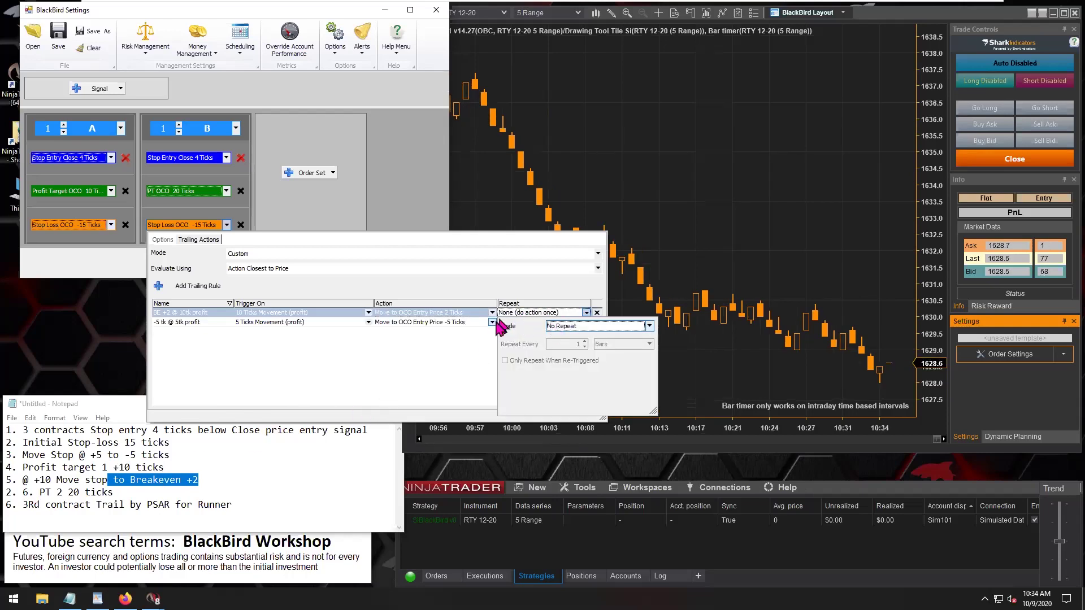
{"action": "left_click", "coordinate": [459, 359]}
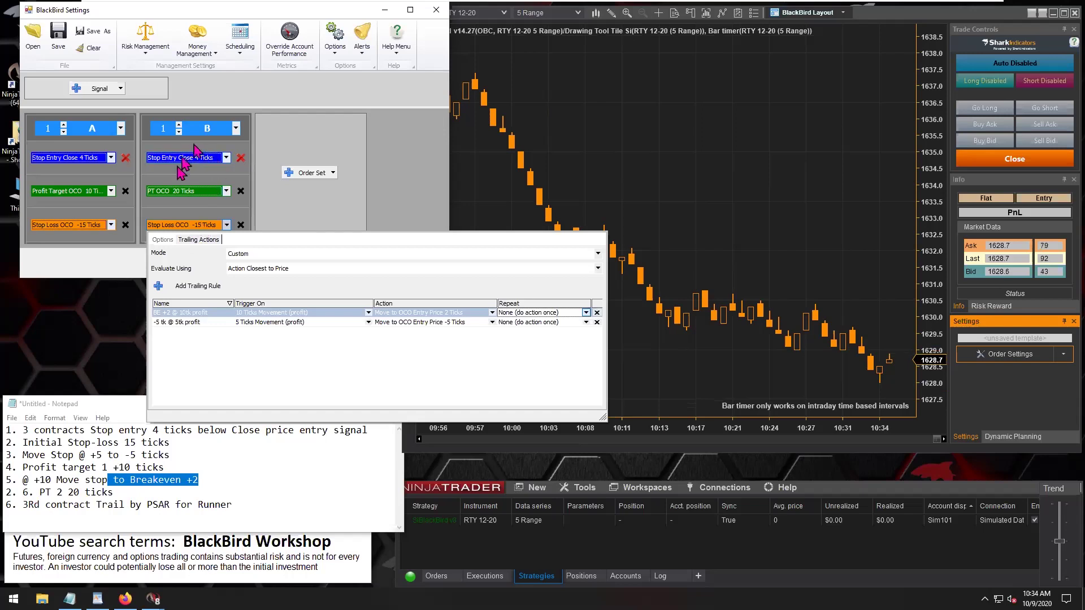
Highlight the third contract's "Trail by PSAR for Runner" instruction in the notes
{"action": "left_click", "coordinate": [34, 505]}
{"action": "left_click_drag", "start_coordinate": [29, 505], "coordinate": [98, 505]}
{"action": "left_click_drag", "start_coordinate": [96, 505], "coordinate": [222, 505]}
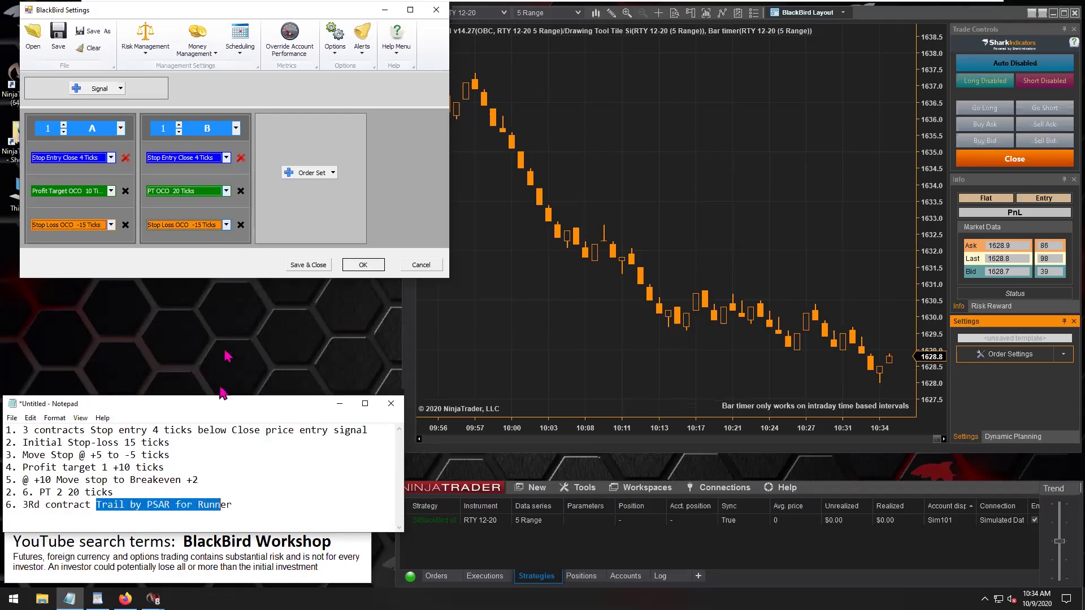
Add a third order set, C, by copying it from order set B
{"action": "left_click", "coordinate": [332, 174]}
{"action": "left_click", "coordinate": [332, 174]}
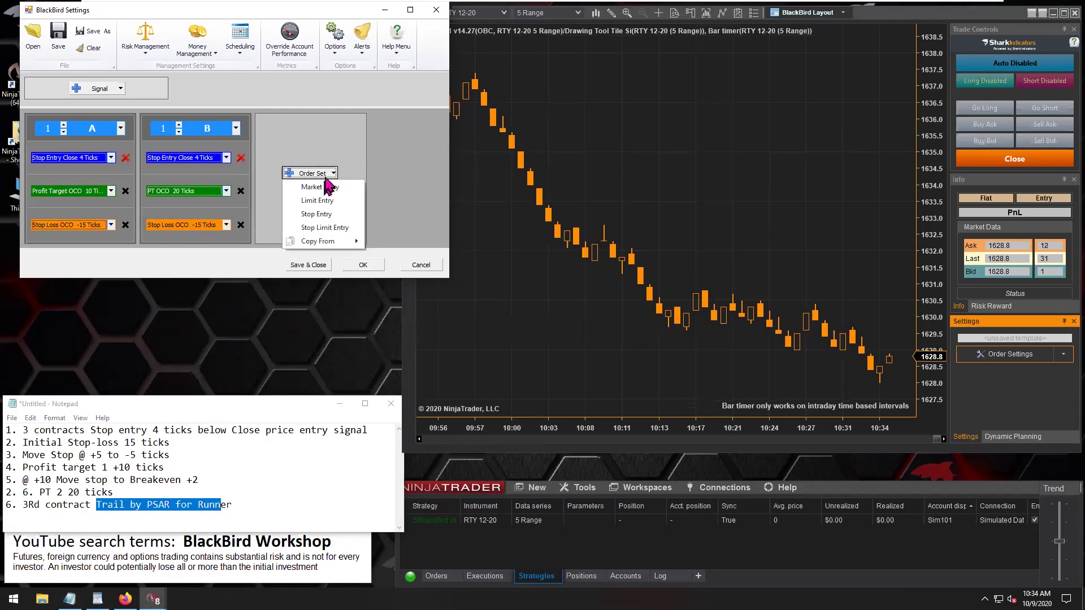
{"action": "mouse_move", "coordinate": [327, 245]}
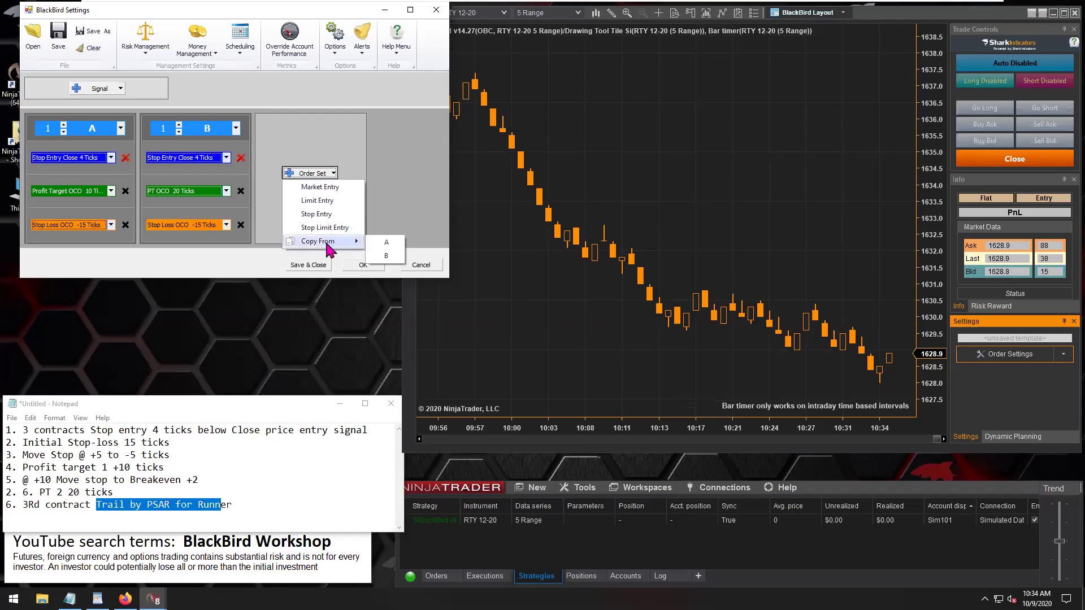
{"action": "left_click", "coordinate": [386, 256]}
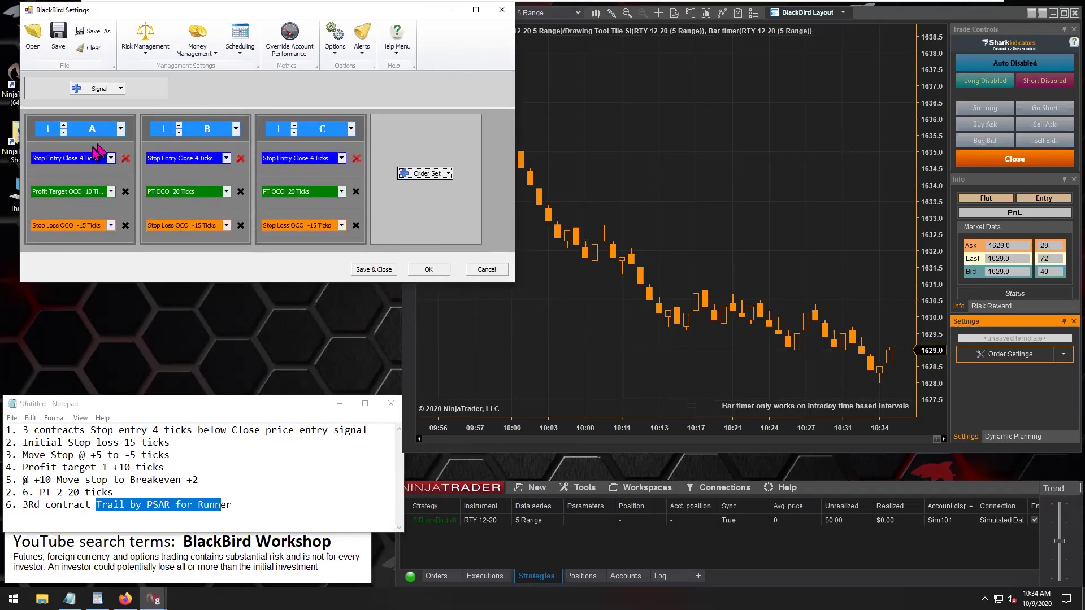
{"action": "left_click", "coordinate": [42, 129]}
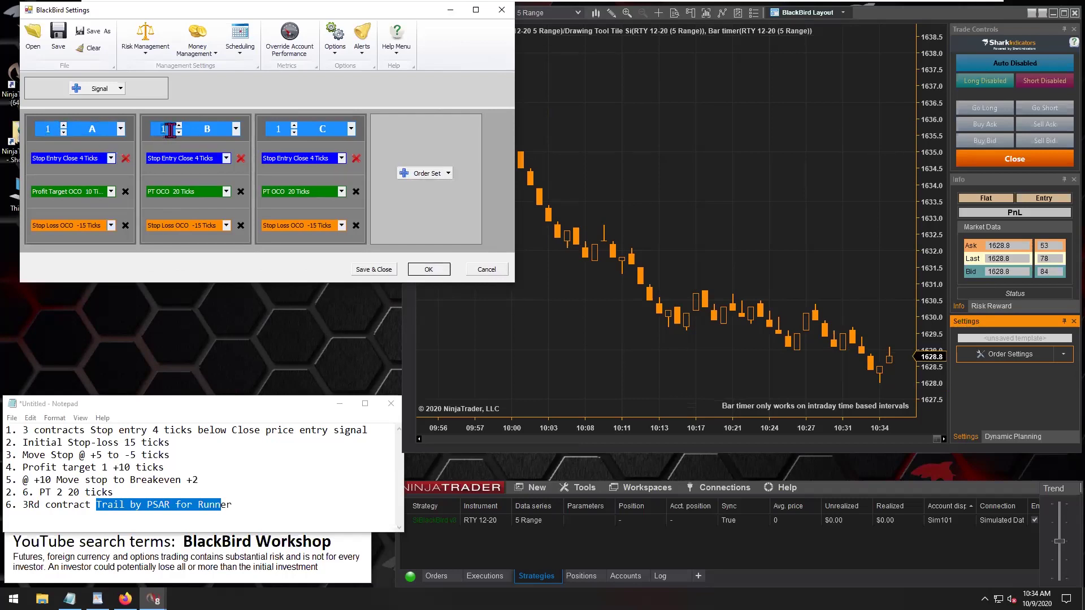
{"action": "left_click", "coordinate": [278, 129]}
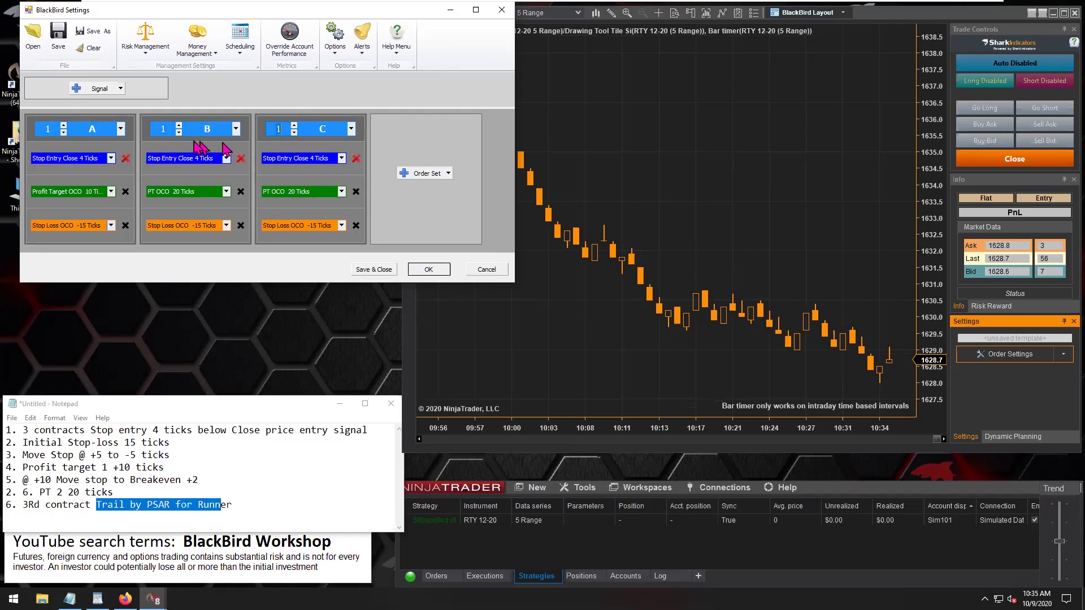
{"action": "left_click", "coordinate": [63, 126]}
{"action": "left_click", "coordinate": [63, 125]}
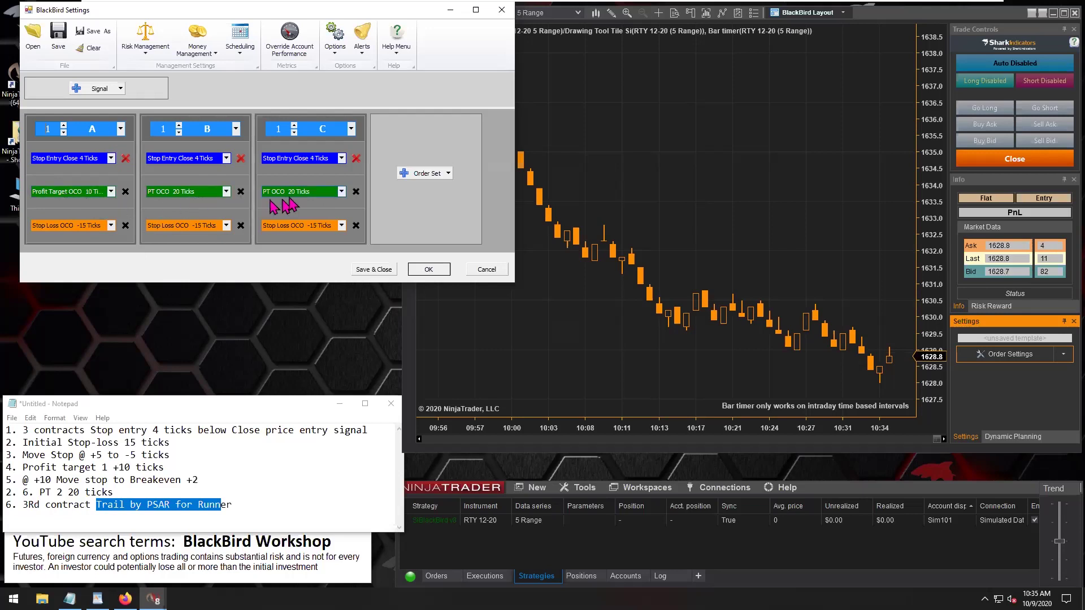
Remove order set C's profit target and add a trailing rule named "Trail PSAR" to its stop loss
{"action": "left_click", "coordinate": [356, 192]}
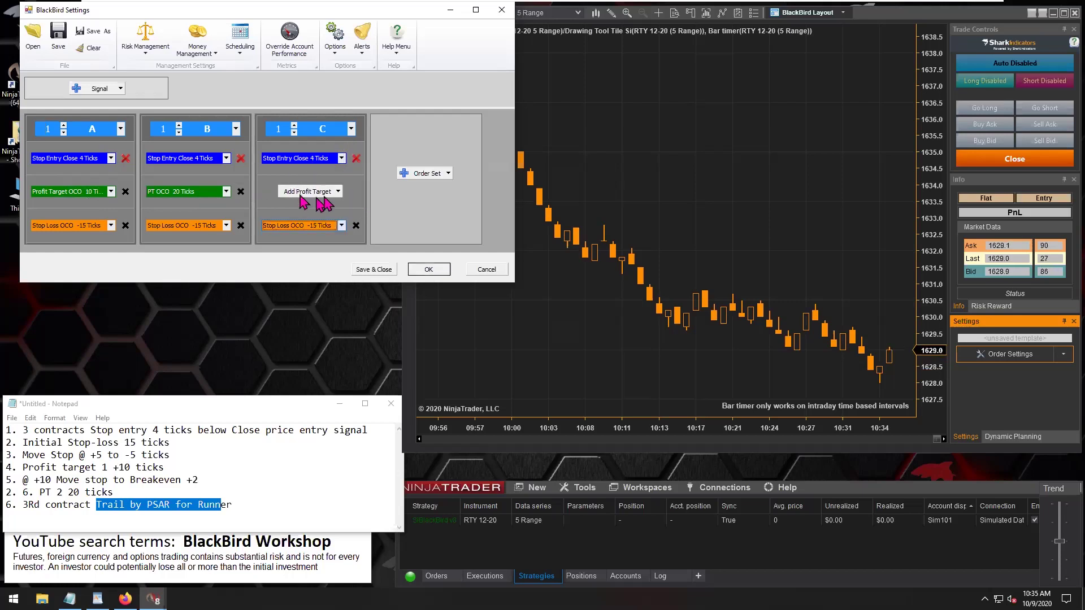
{"action": "left_click", "coordinate": [309, 227]}
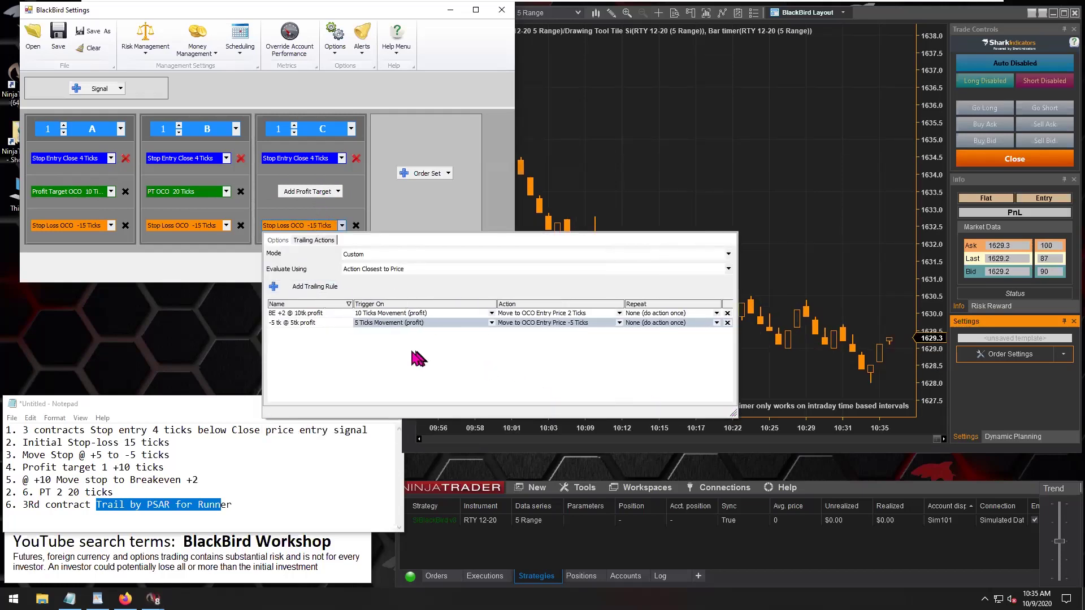
{"action": "left_click", "coordinate": [308, 286]}
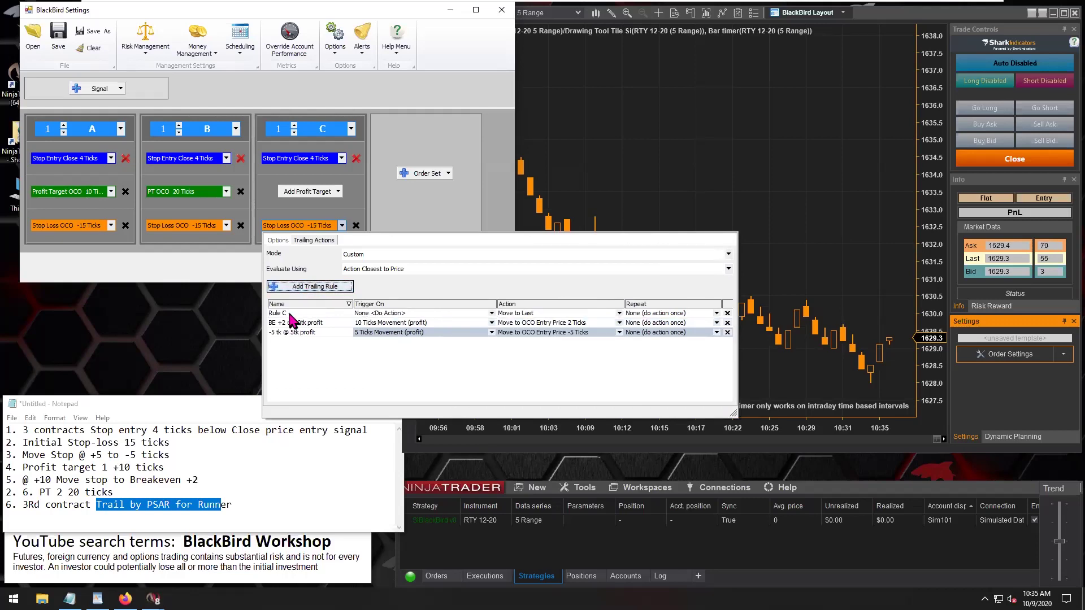
{"action": "left_click", "coordinate": [290, 315]}
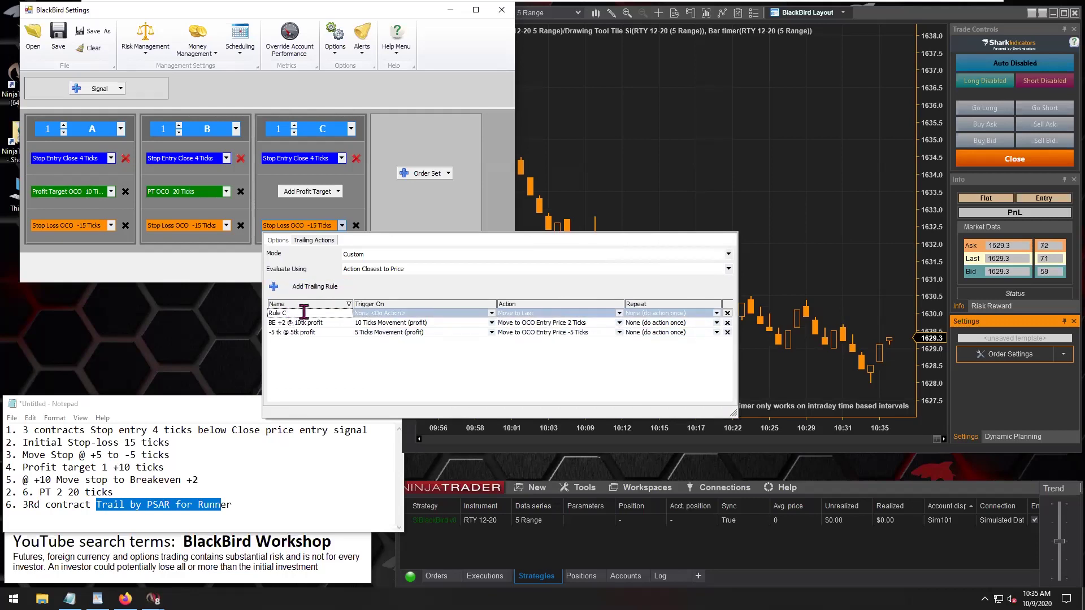
{"action": "type", "text": "Trail PSAR"}
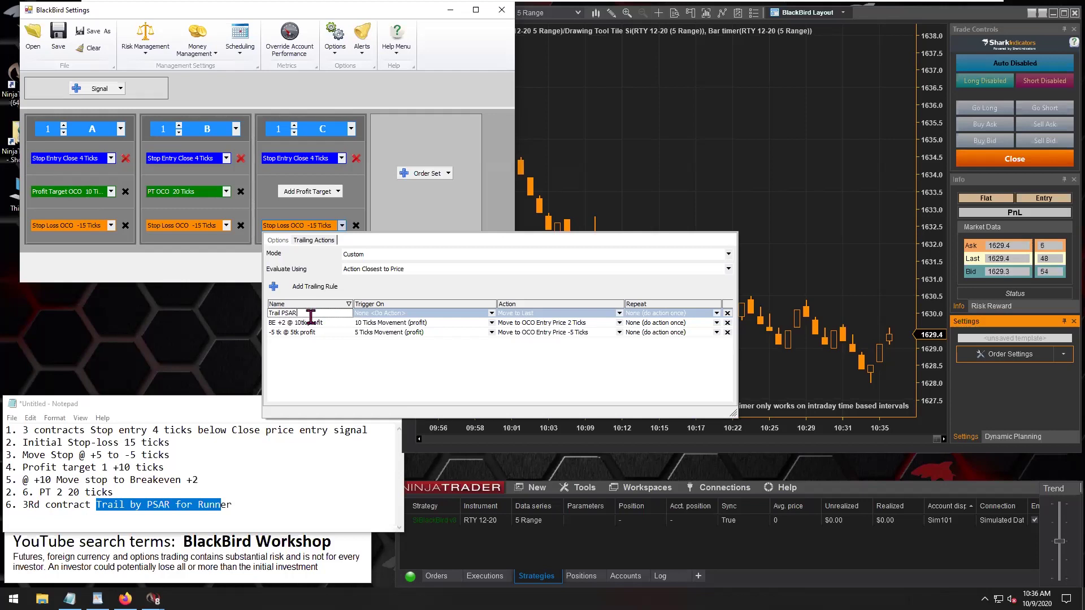
Trigger the Trail PSAR rule on a delay of 11 Ticks Movement (profit) and rename it "Trail PSAR @ 11tk profit"
{"action": "left_click", "coordinate": [296, 323]}
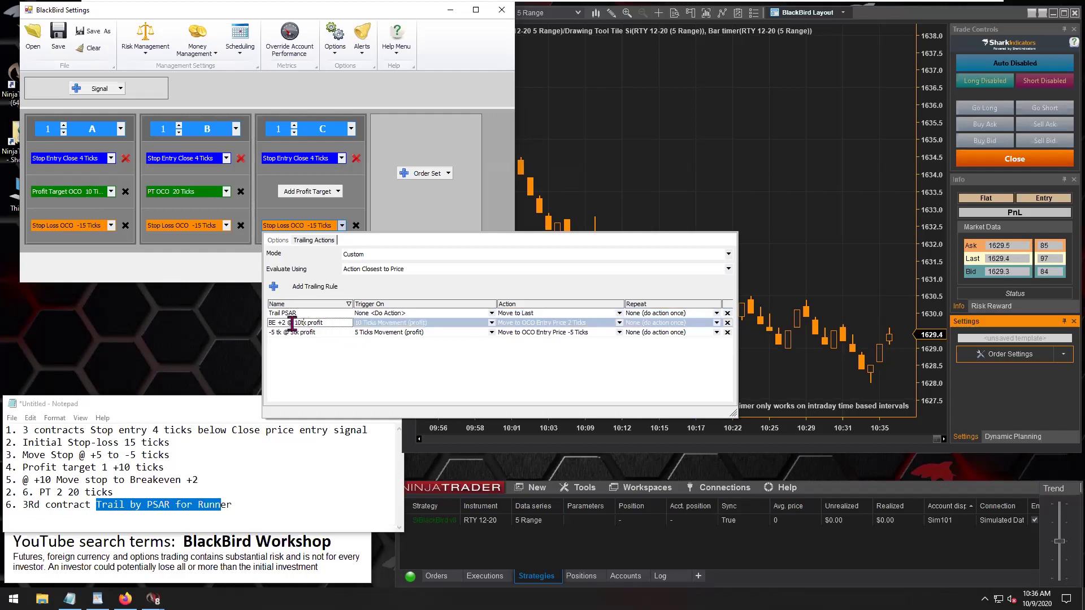
{"action": "left_click_drag", "start_coordinate": [294, 323], "coordinate": [318, 323]}
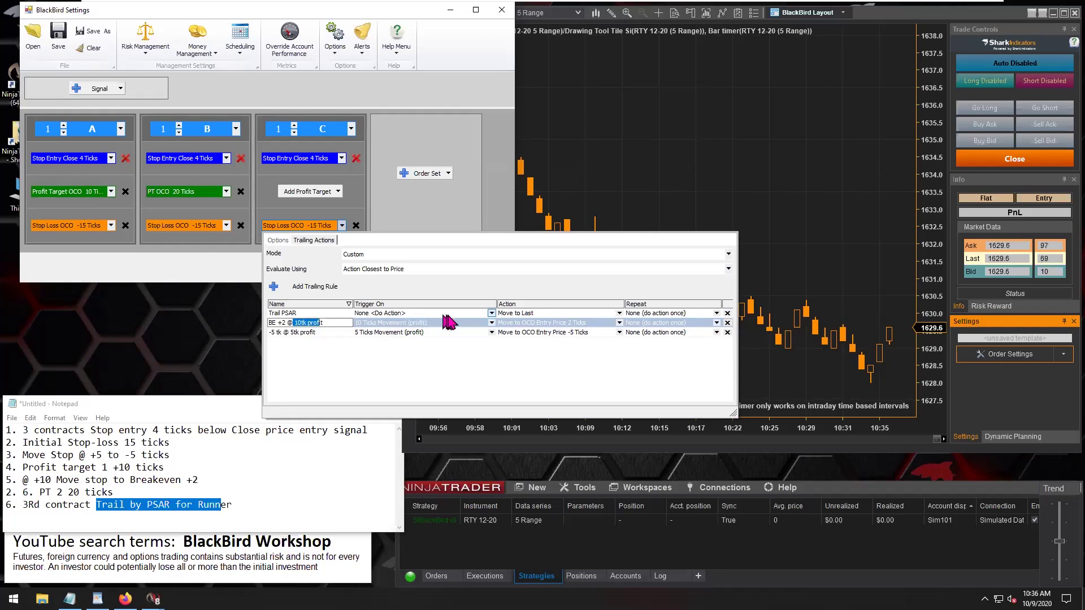
{"action": "left_click", "coordinate": [409, 313]}
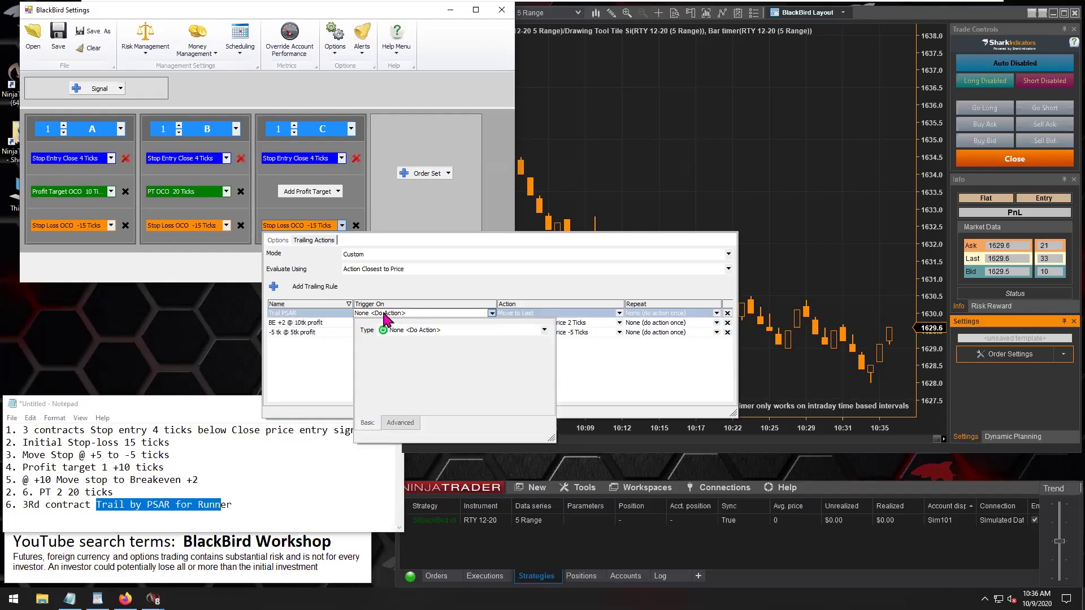
{"action": "left_click", "coordinate": [416, 331]}
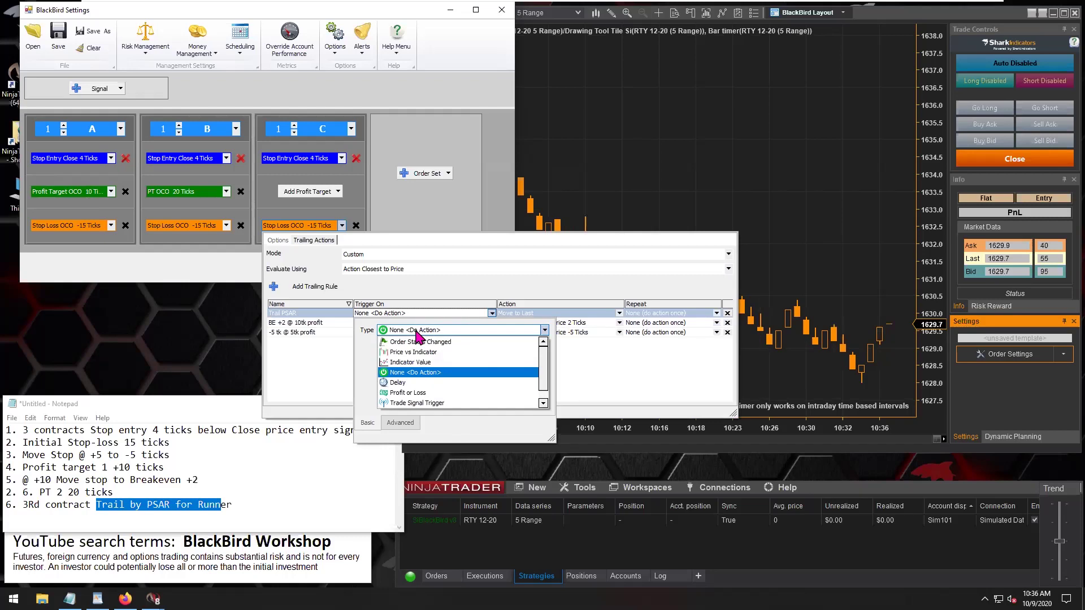
{"action": "left_click", "coordinate": [398, 383]}
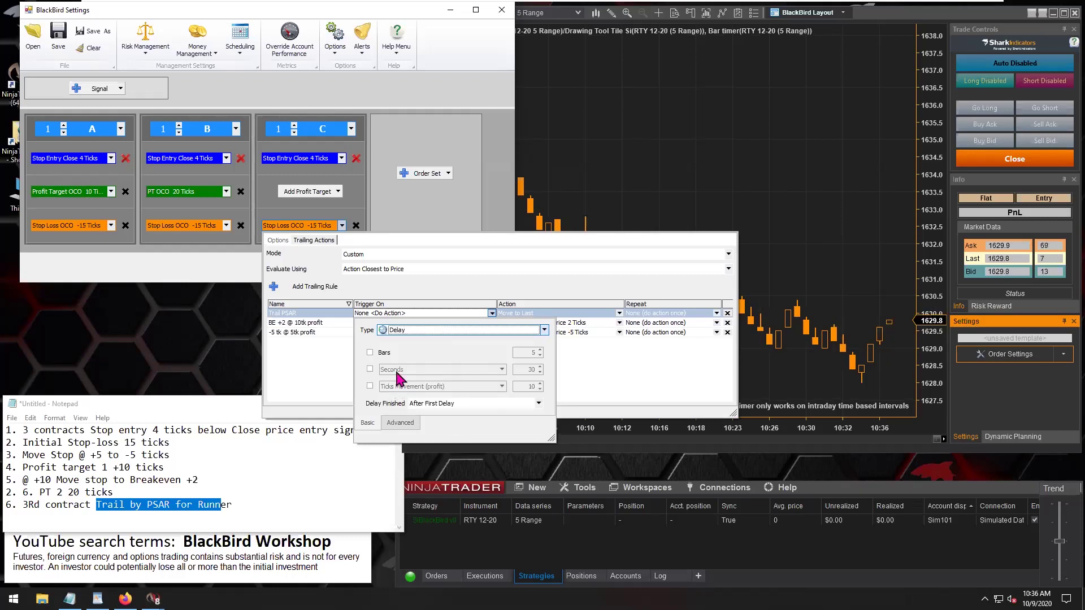
{"action": "left_click", "coordinate": [370, 386]}
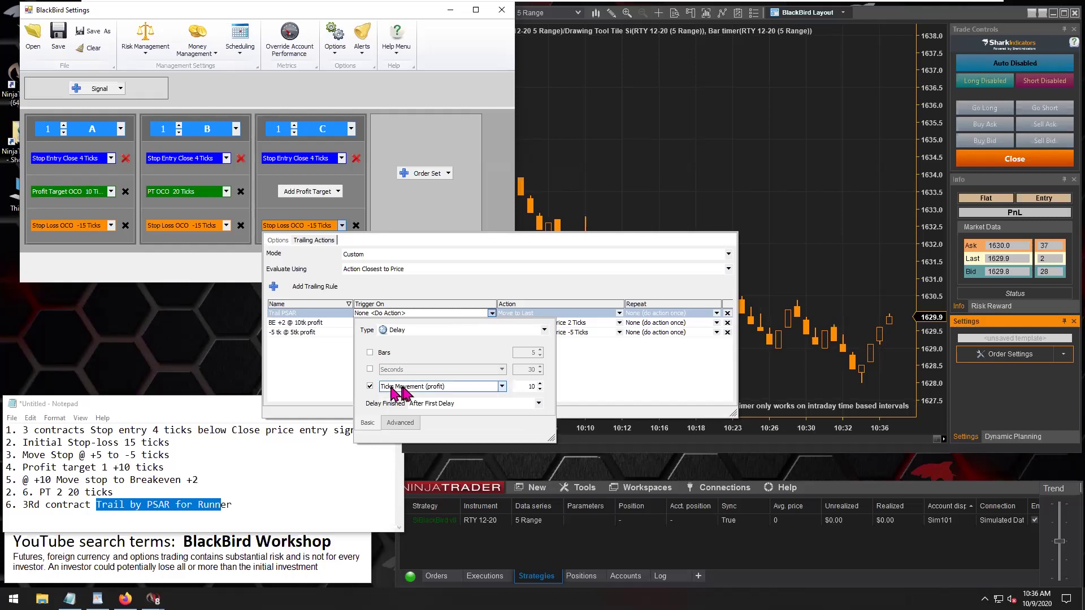
{"action": "left_click", "coordinate": [540, 384]}
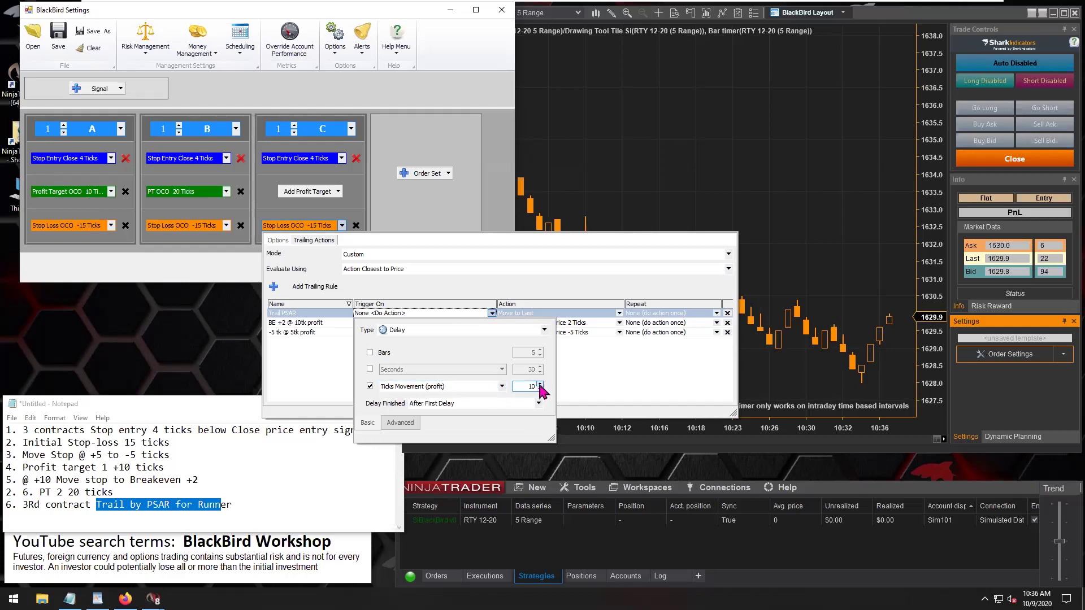
{"action": "double_click", "coordinate": [526, 387]}
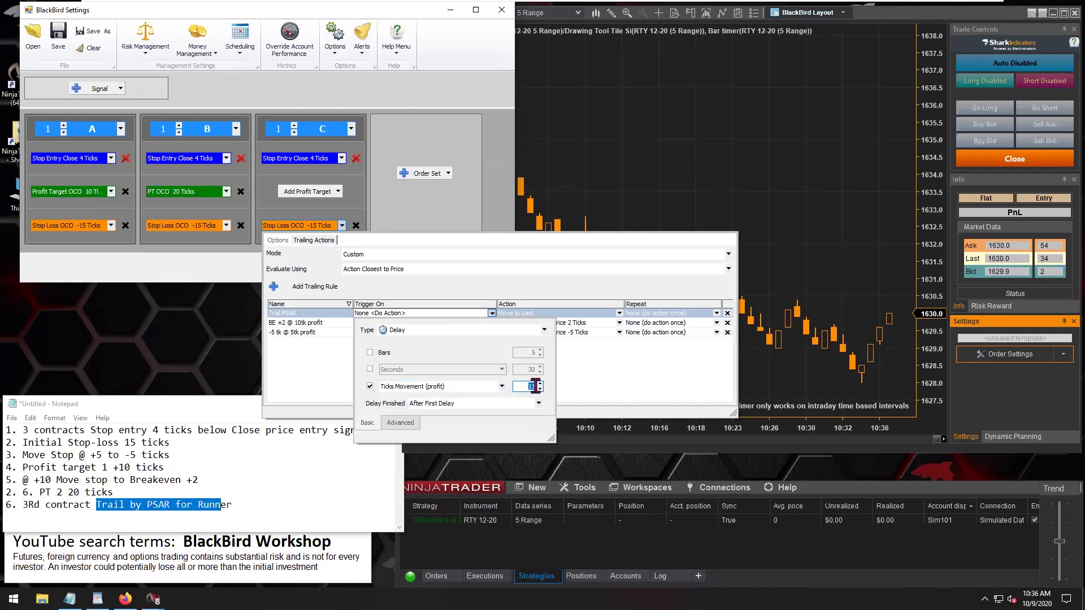
{"action": "left_click", "coordinate": [581, 384]}
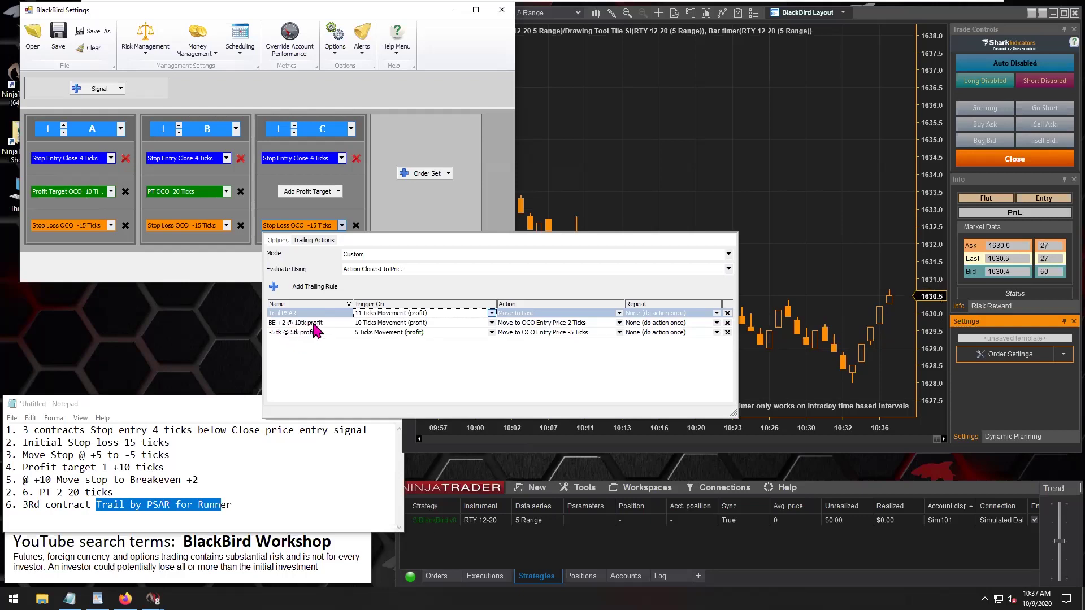
{"action": "left_click", "coordinate": [299, 313]}
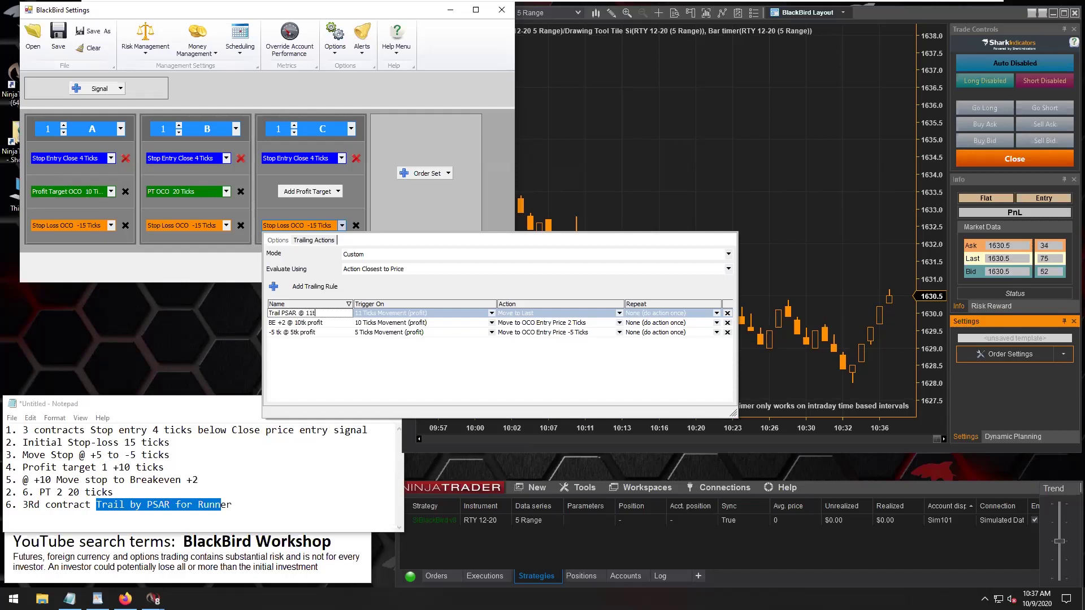
{"action": "type", "text": "@ 11tk profit"}
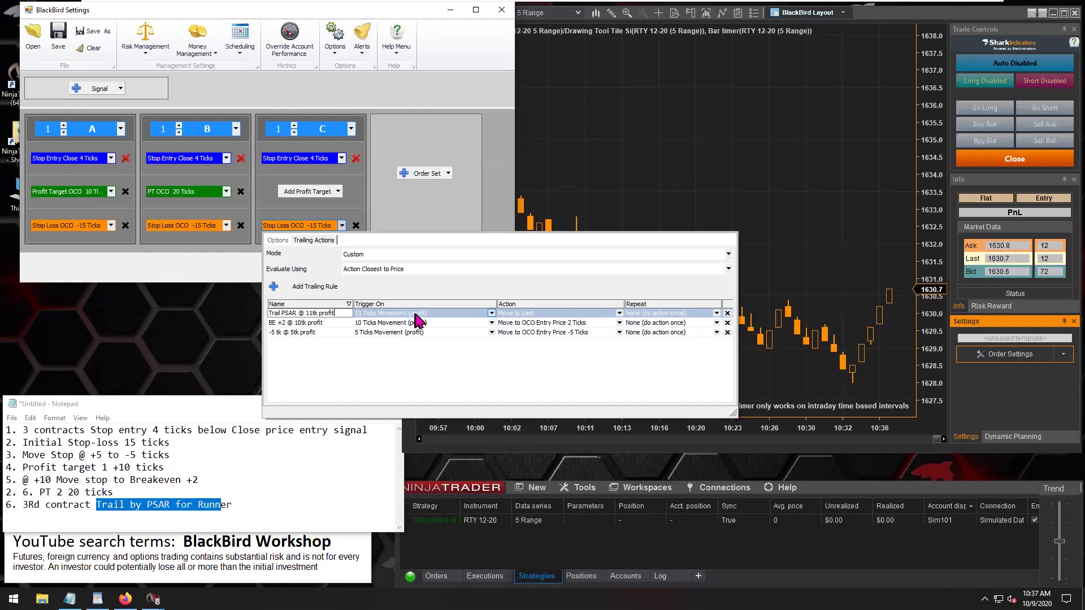
Set the Trail PSAR rule's action to move the stop to an Indicator Value, replacing the SMA with Parabolic SAR
{"action": "left_click", "coordinate": [532, 314]}
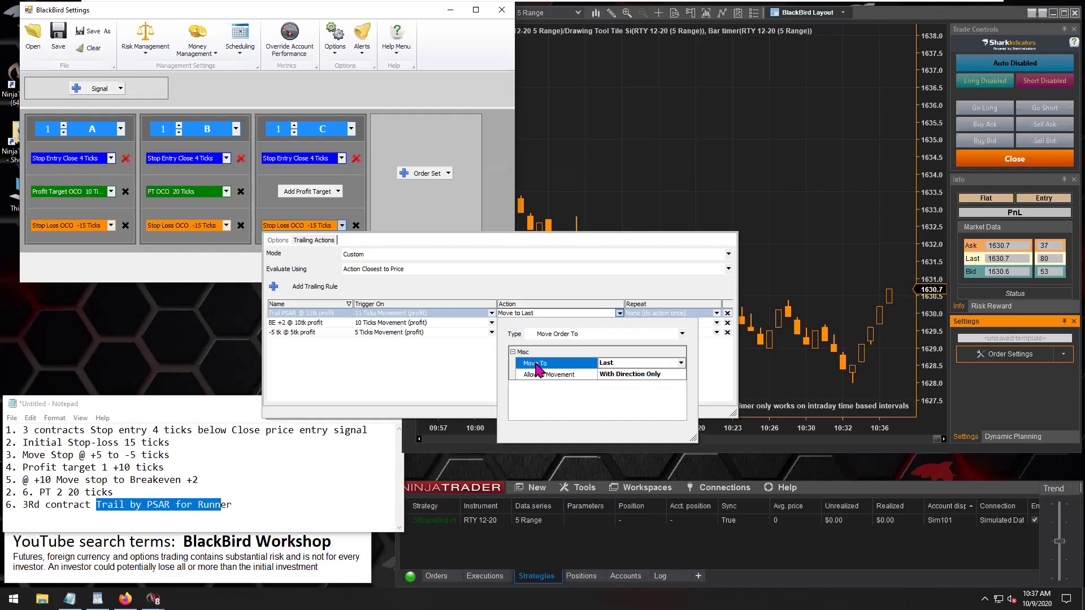
{"action": "left_click", "coordinate": [618, 365]}
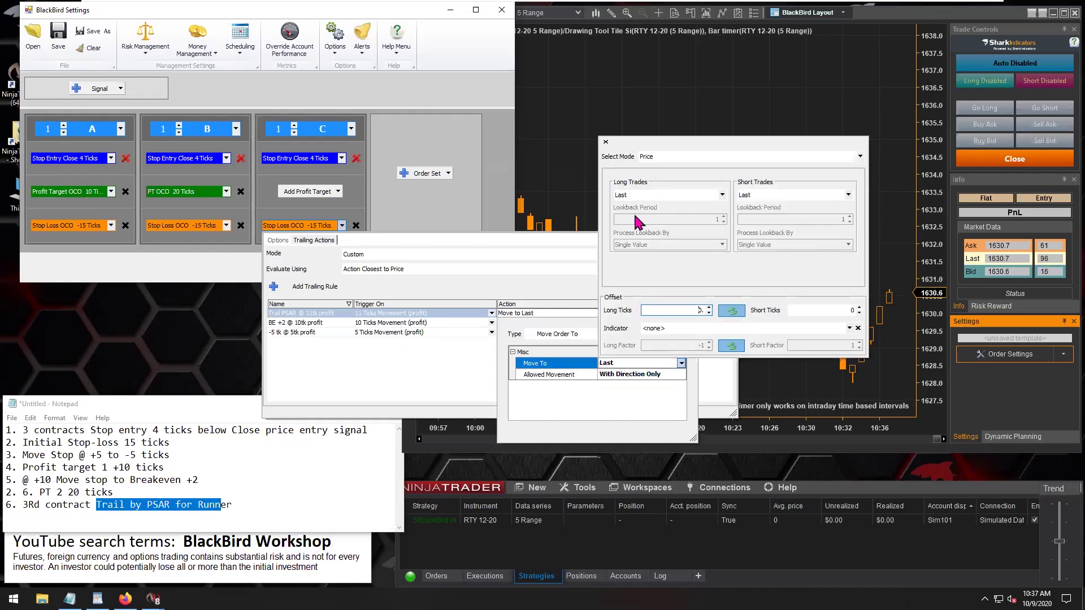
{"action": "left_click", "coordinate": [664, 158]}
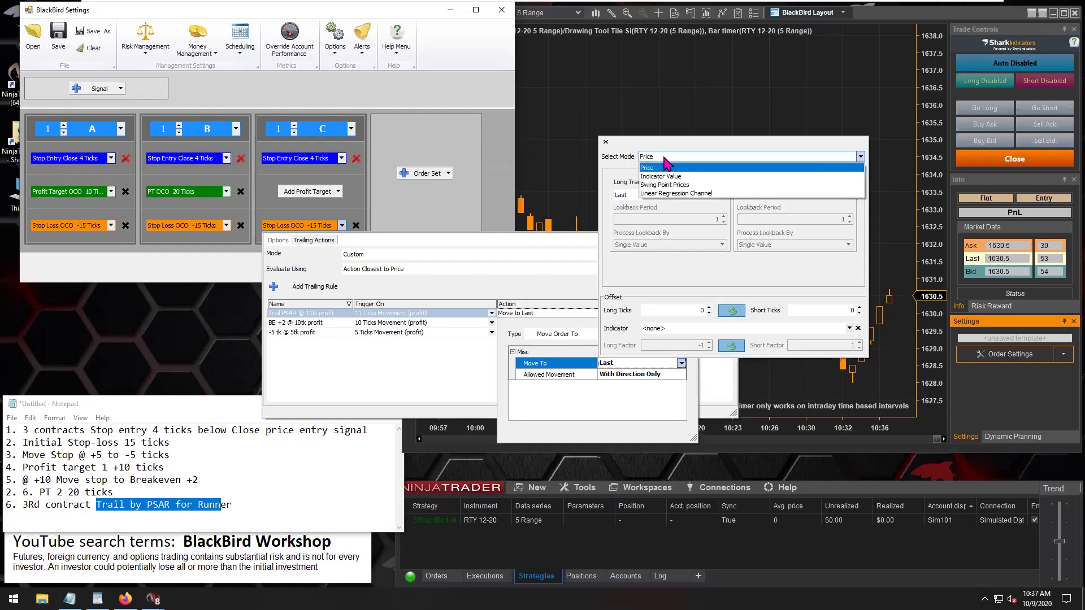
{"action": "left_click", "coordinate": [665, 160]}
{"action": "left_click", "coordinate": [721, 194]}
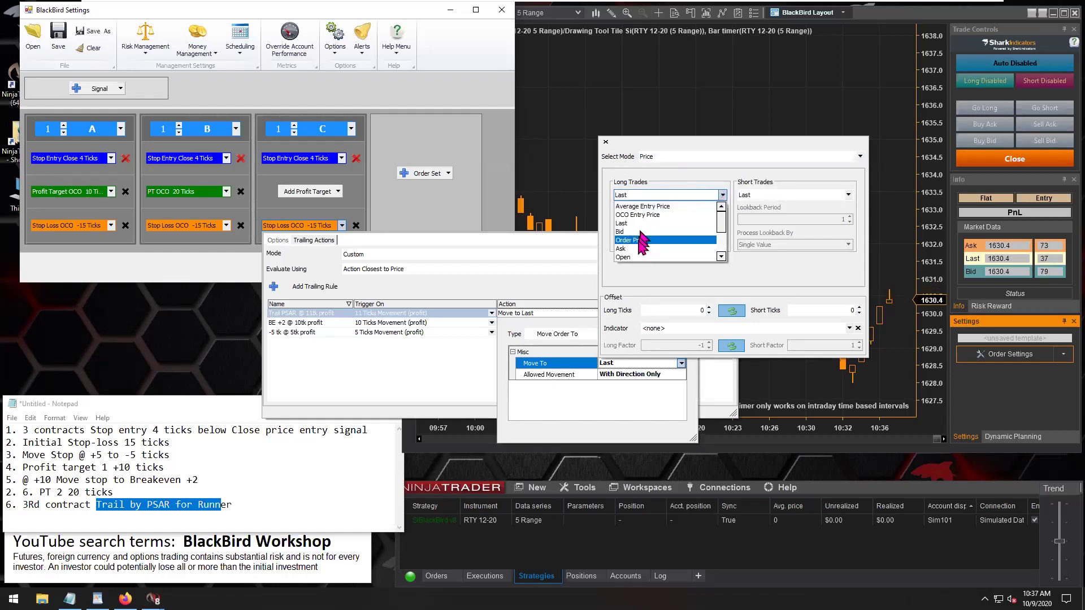
{"action": "left_click", "coordinate": [663, 162]}
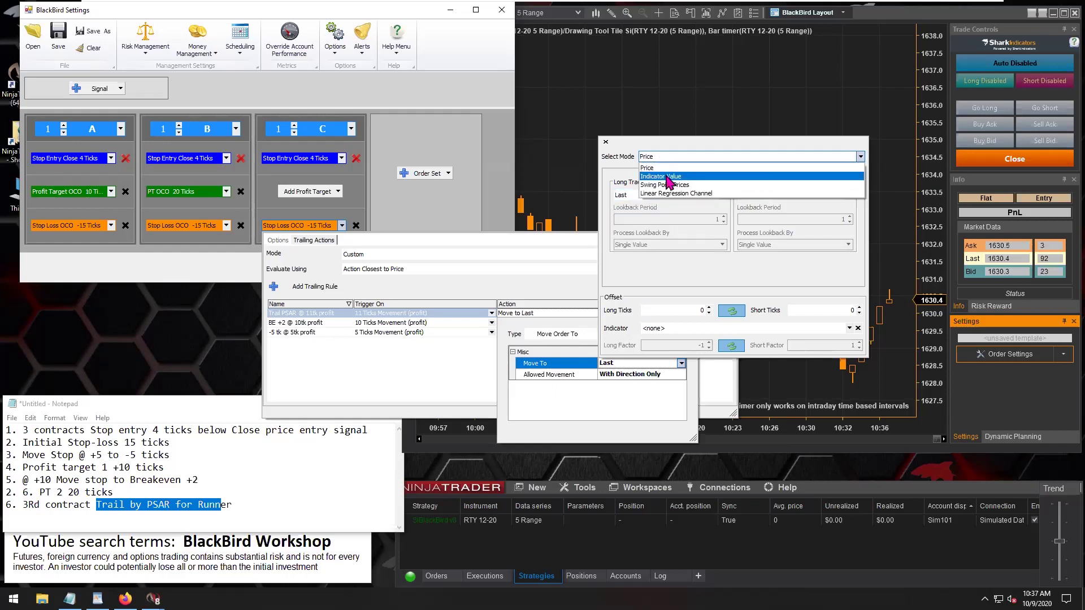
{"action": "left_click", "coordinate": [673, 176]}
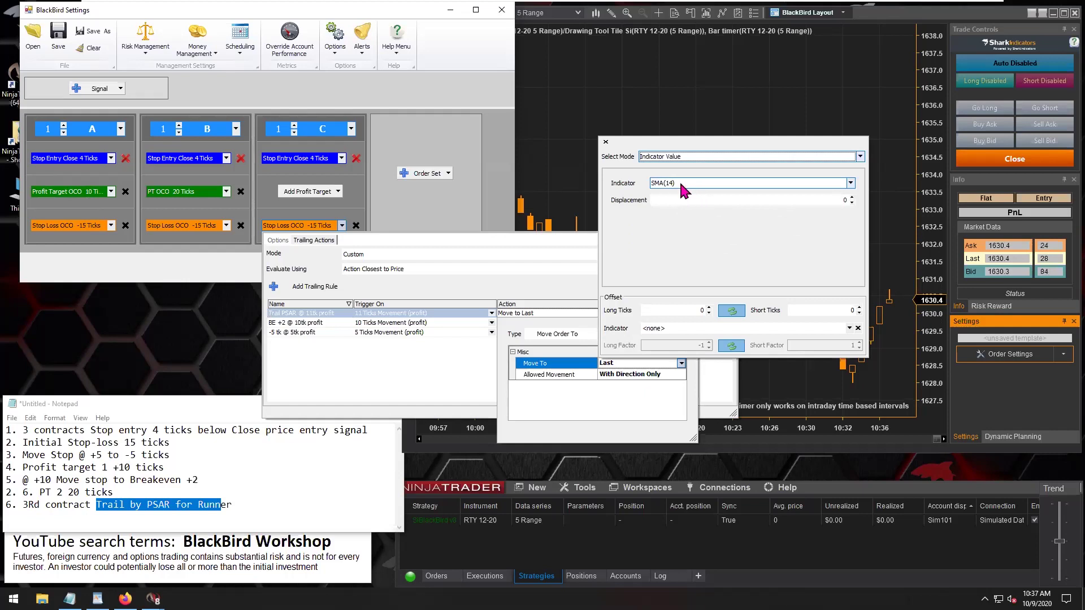
{"action": "left_click", "coordinate": [679, 181]}
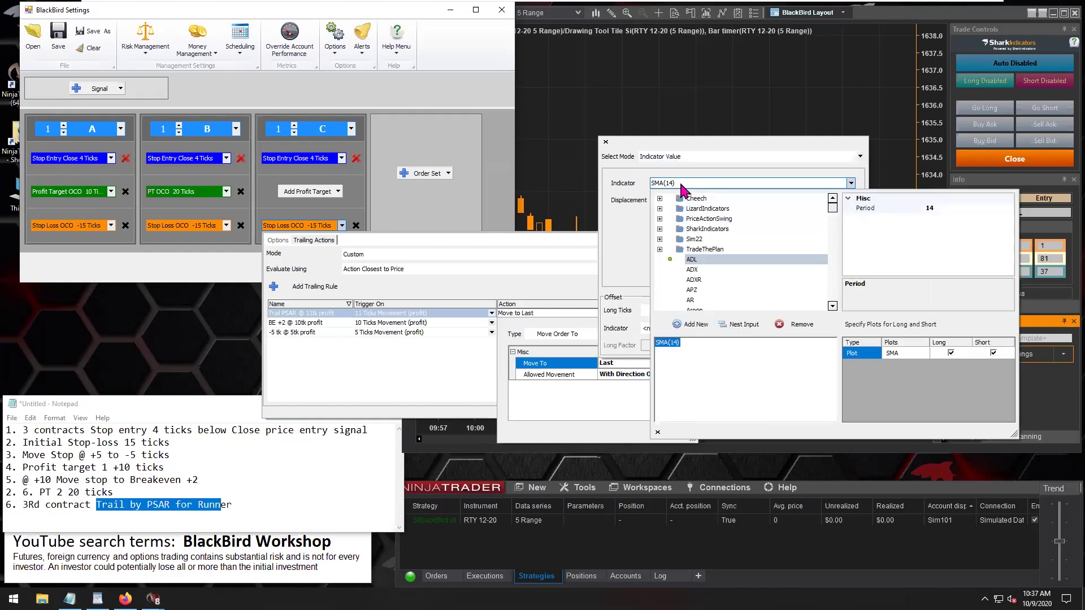
{"action": "scroll", "coordinate": [719, 277], "scroll_direction": "down", "scroll_amount": 15}
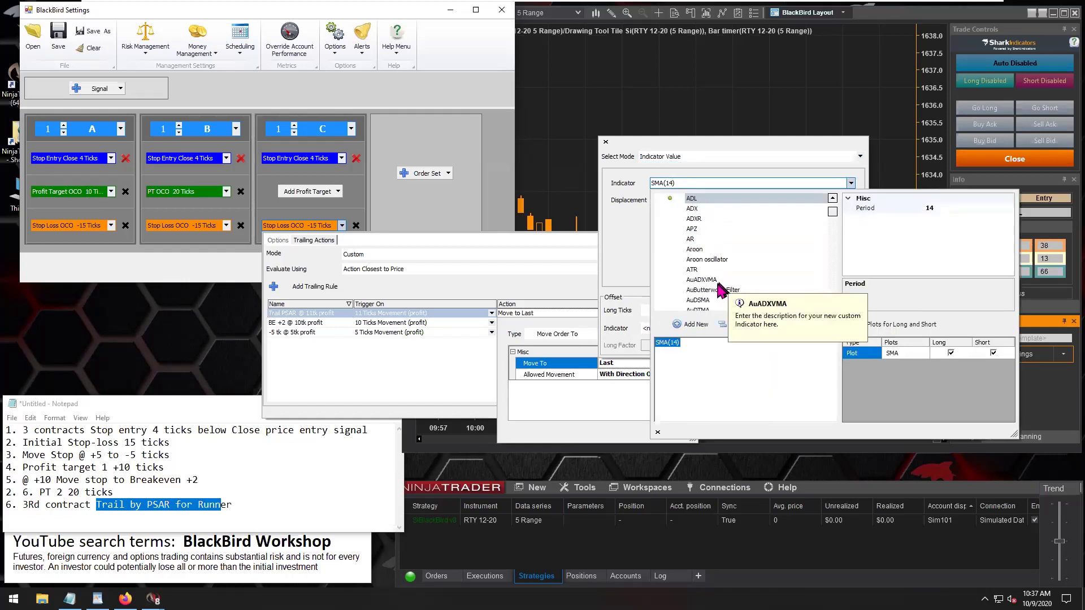
{"action": "scroll", "coordinate": [718, 277], "scroll_direction": "down", "scroll_amount": 5}
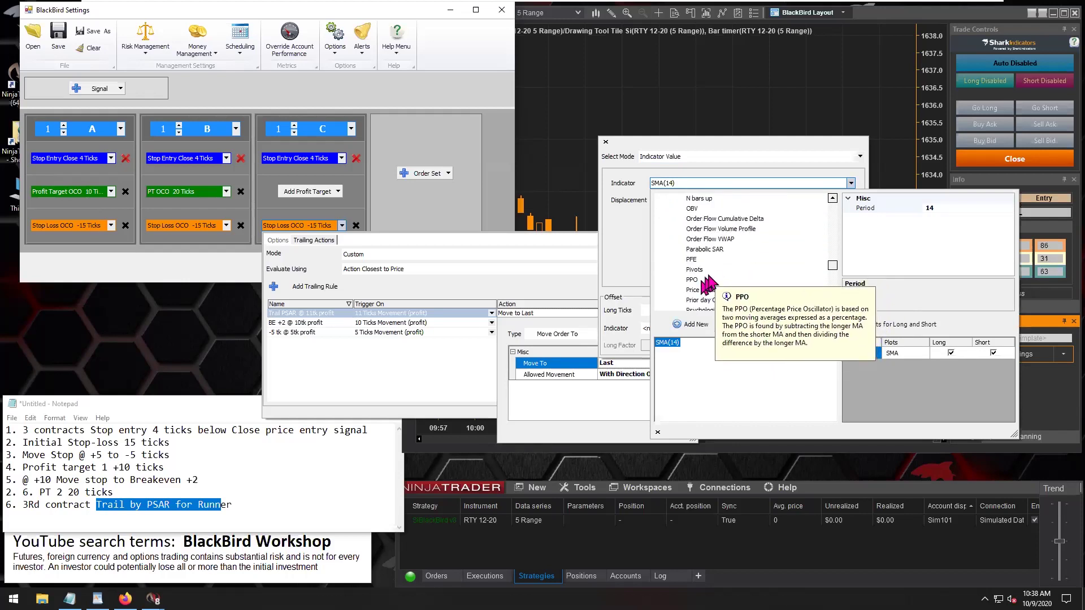
{"action": "left_click", "coordinate": [703, 251]}
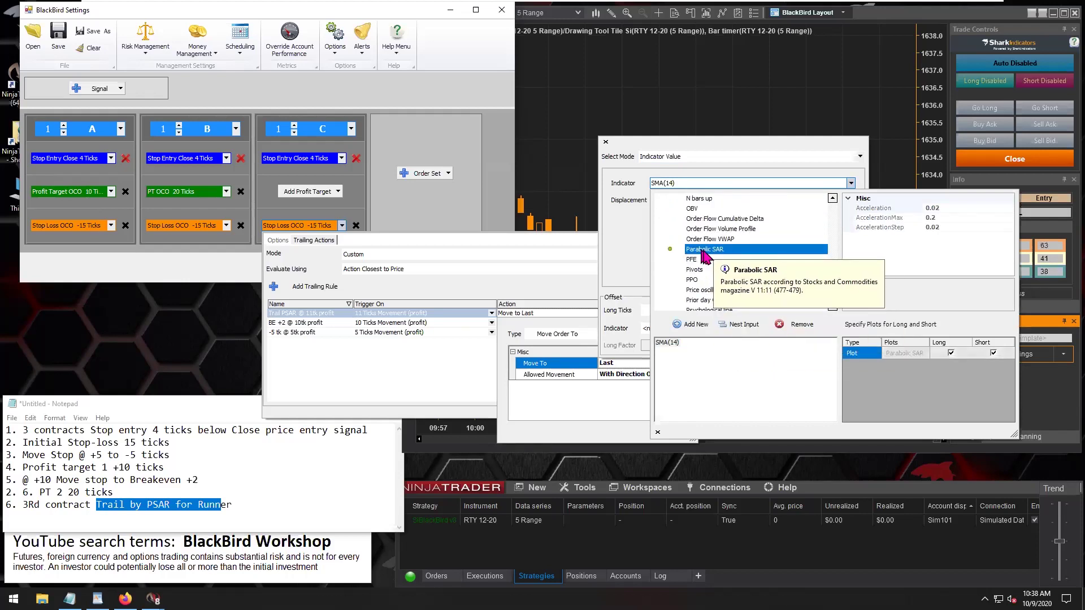
{"action": "left_click", "coordinate": [685, 353]}
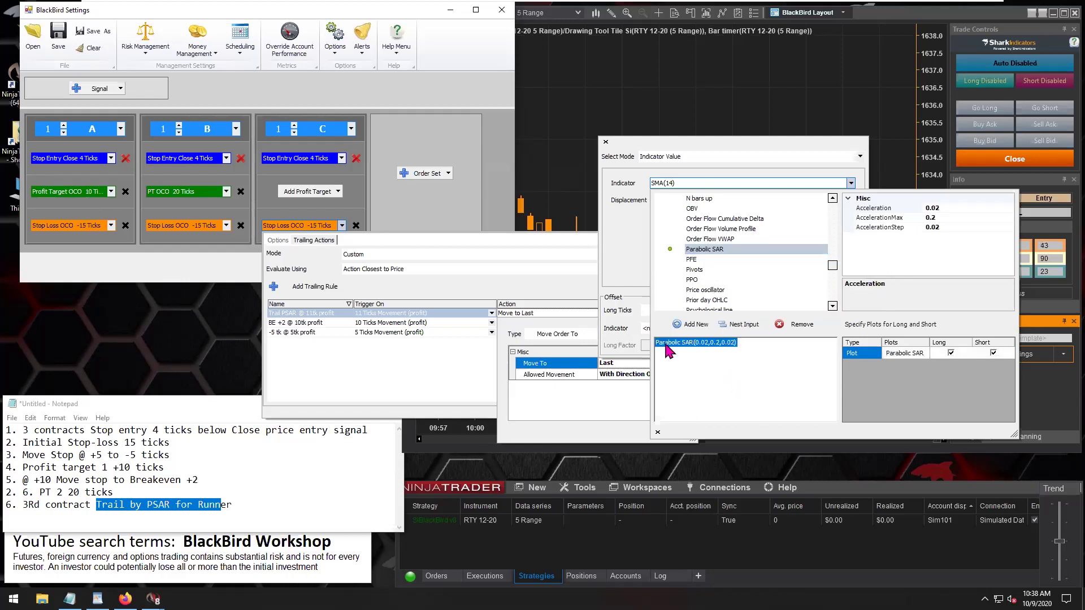
Examine the Parabolic SAR's acceleration parameters and its plot selection for long and short trades
{"action": "left_click", "coordinate": [943, 207]}
{"action": "left_click", "coordinate": [943, 218]}
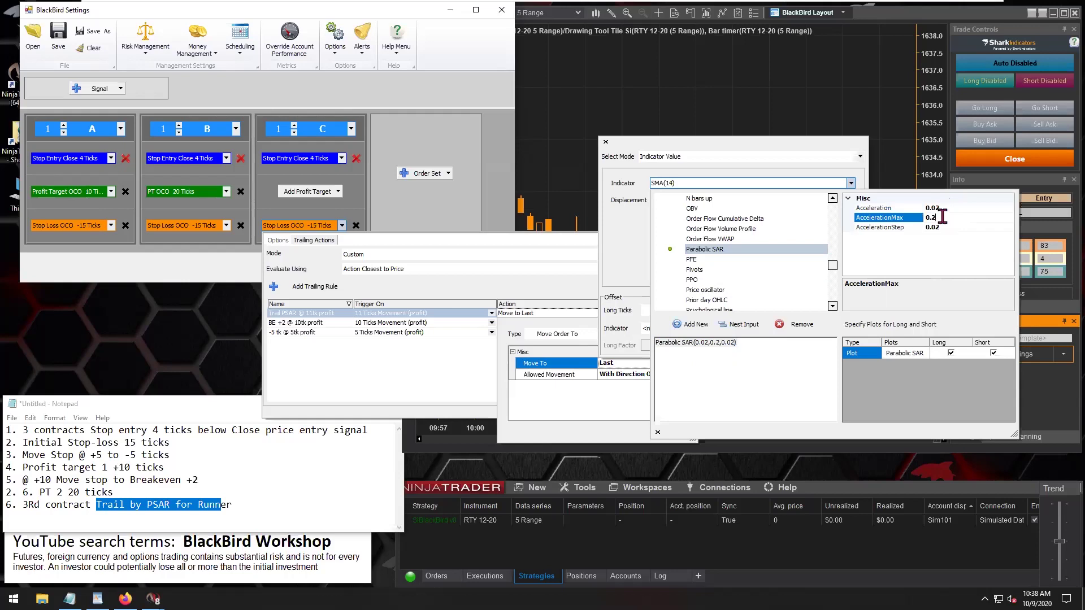
{"action": "left_click", "coordinate": [948, 226]}
{"action": "left_click", "coordinate": [944, 208]}
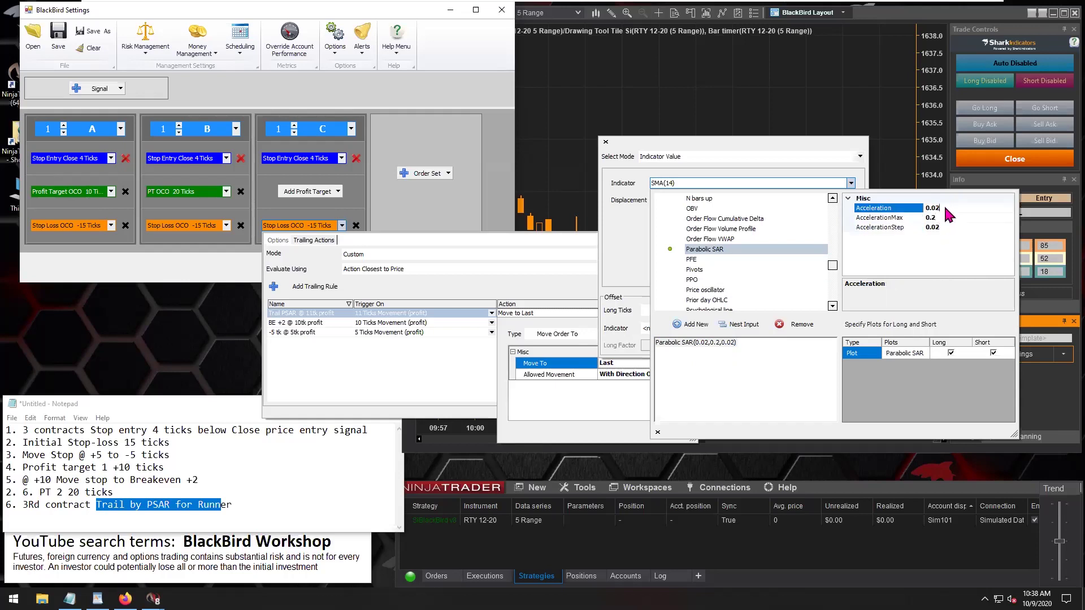
{"action": "left_click", "coordinate": [944, 218]}
{"action": "left_click", "coordinate": [948, 226]}
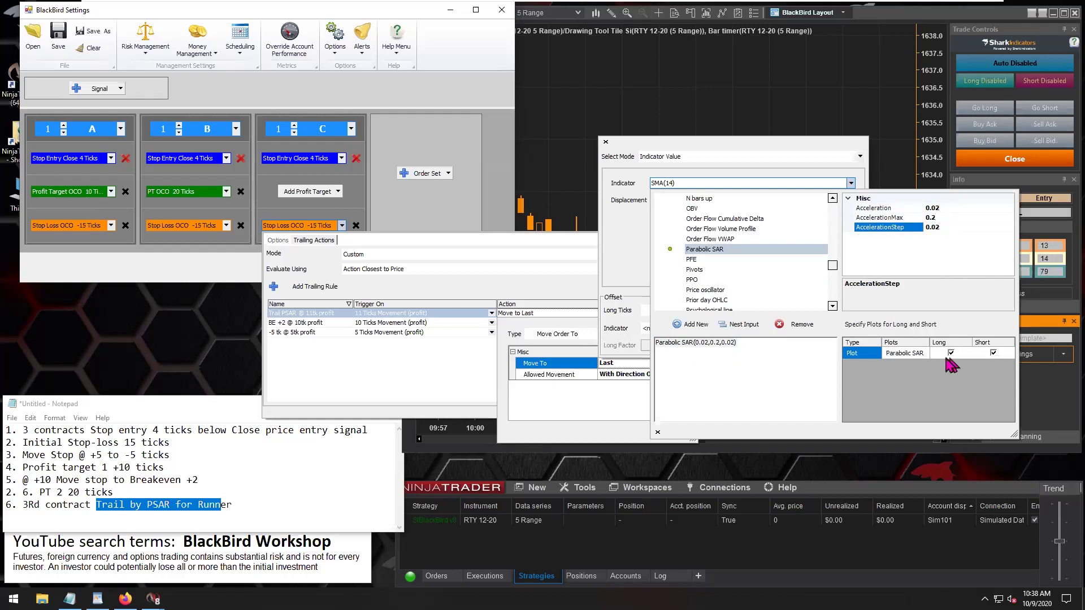
{"action": "left_click", "coordinate": [907, 354]}
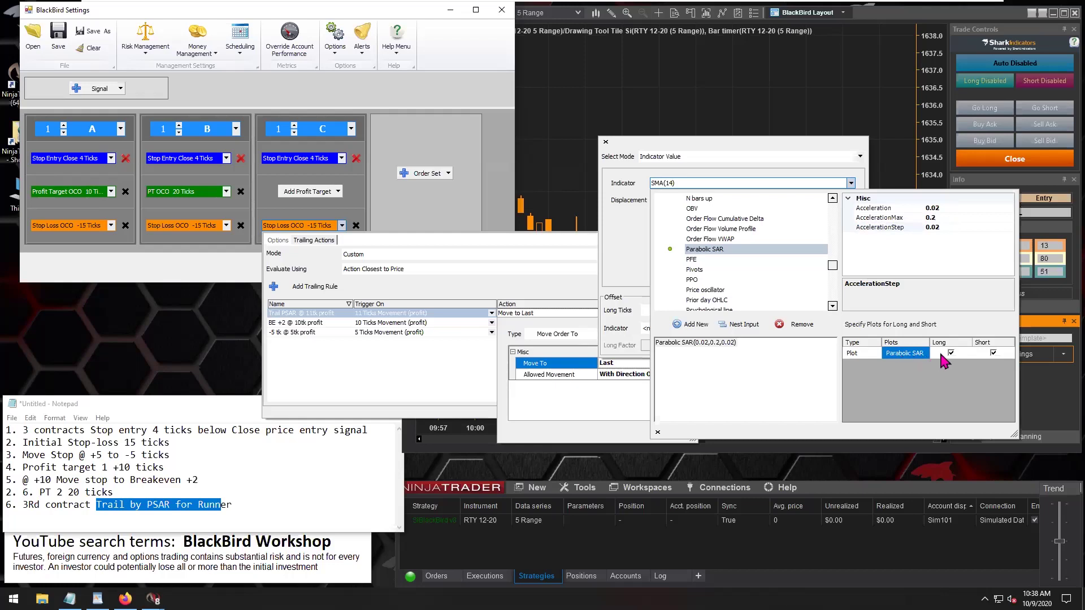
{"action": "left_click", "coordinate": [980, 357]}
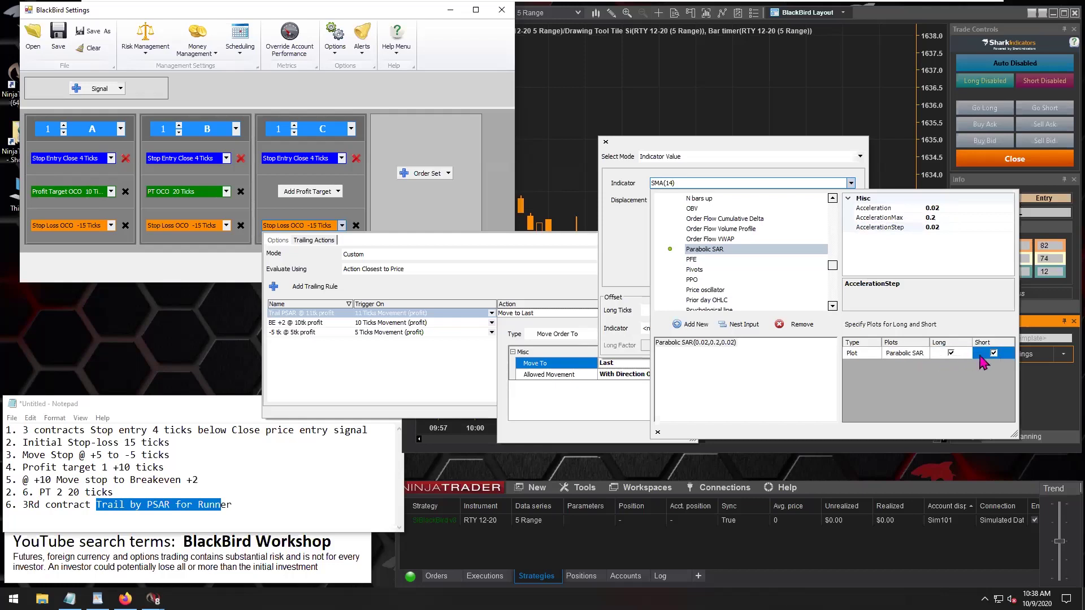
{"action": "left_click", "coordinate": [628, 256]}
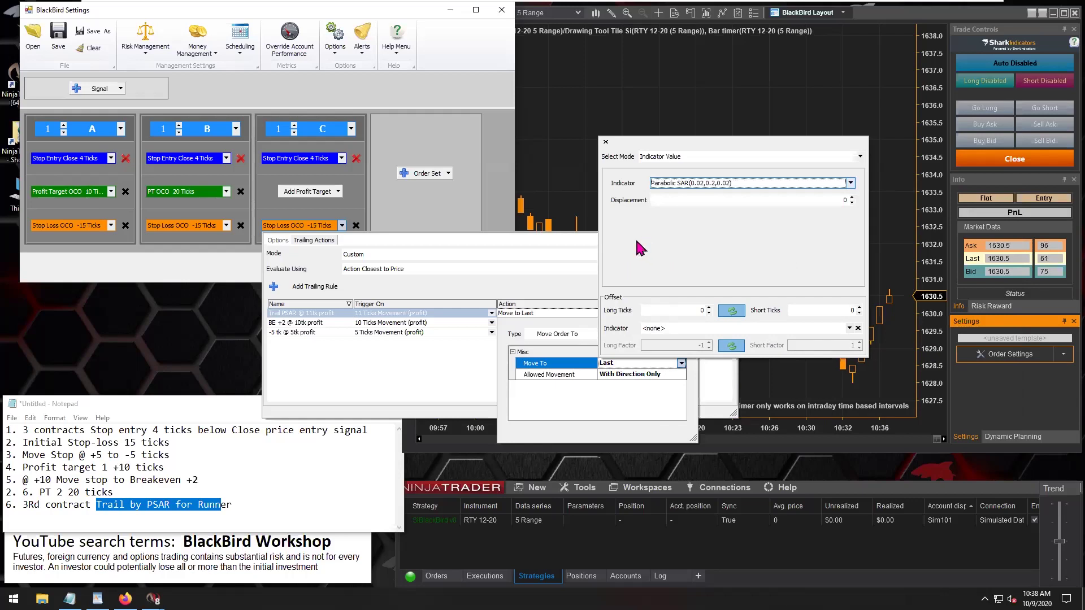
Try a one-tick offset from the Parabolic SAR value and return the long and short offsets to 0
{"action": "left_click", "coordinate": [709, 313]}
{"action": "left_click_drag", "start_coordinate": [688, 310], "coordinate": [707, 310]}
{"action": "left_click", "coordinate": [709, 309]}
{"action": "left_click", "coordinate": [709, 308]}
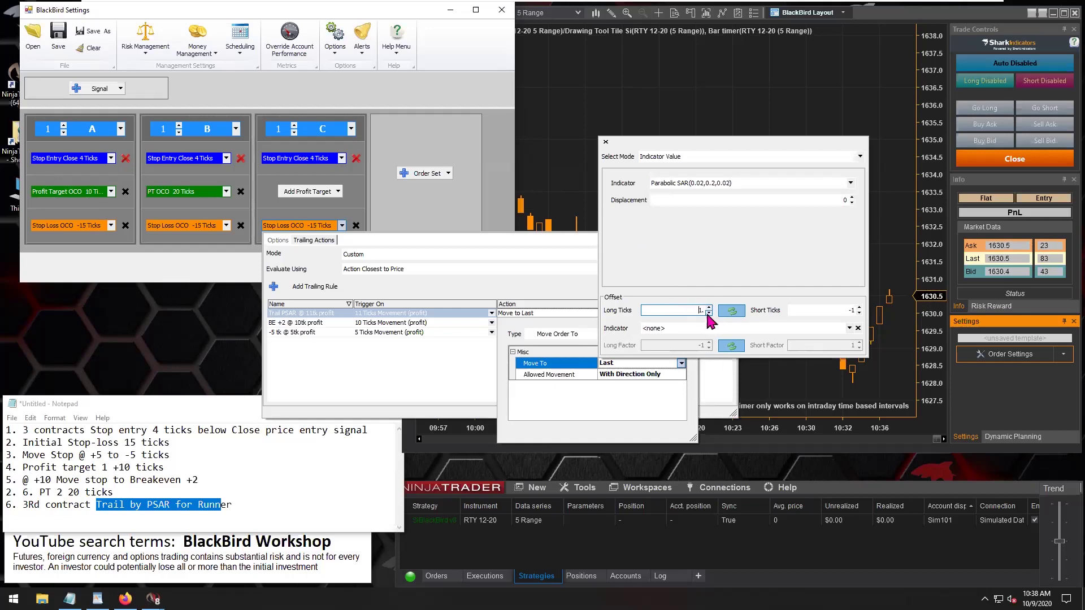
{"action": "left_click", "coordinate": [708, 313]}
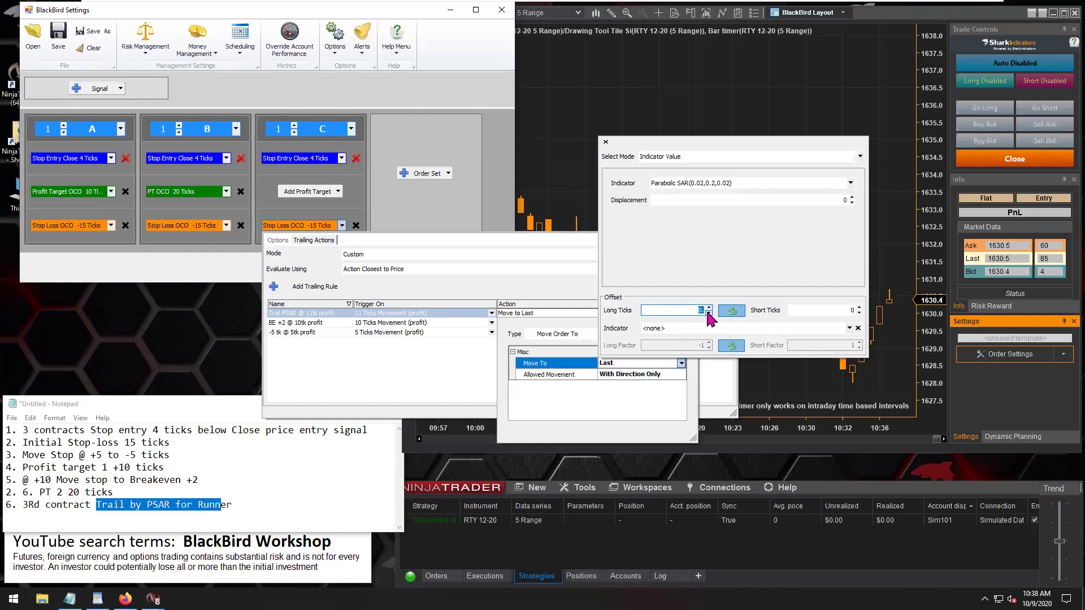
Set the Trail PSAR rule's repeat mode to Repeat Indefinitely, repeating every 1 bar
{"action": "left_click", "coordinate": [570, 402]}
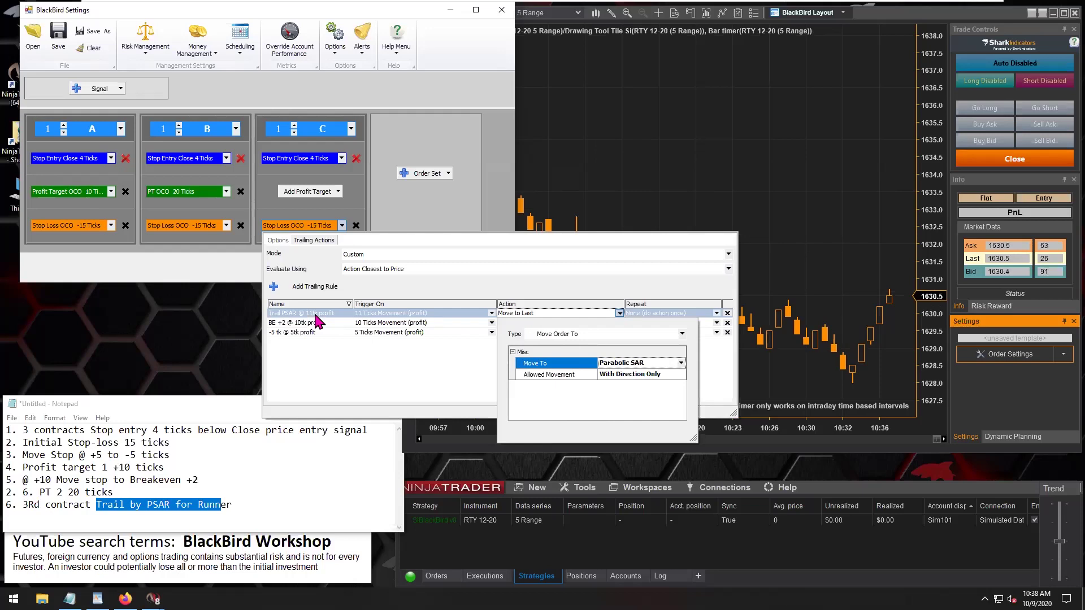
{"action": "left_click", "coordinate": [645, 324]}
{"action": "left_click", "coordinate": [645, 320]}
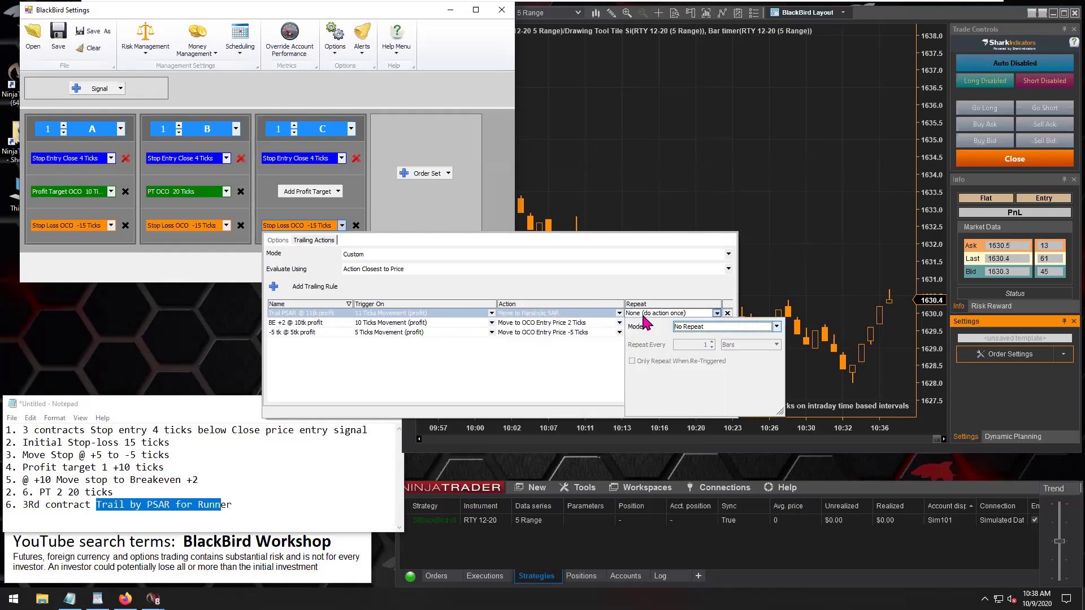
{"action": "left_click", "coordinate": [713, 328]}
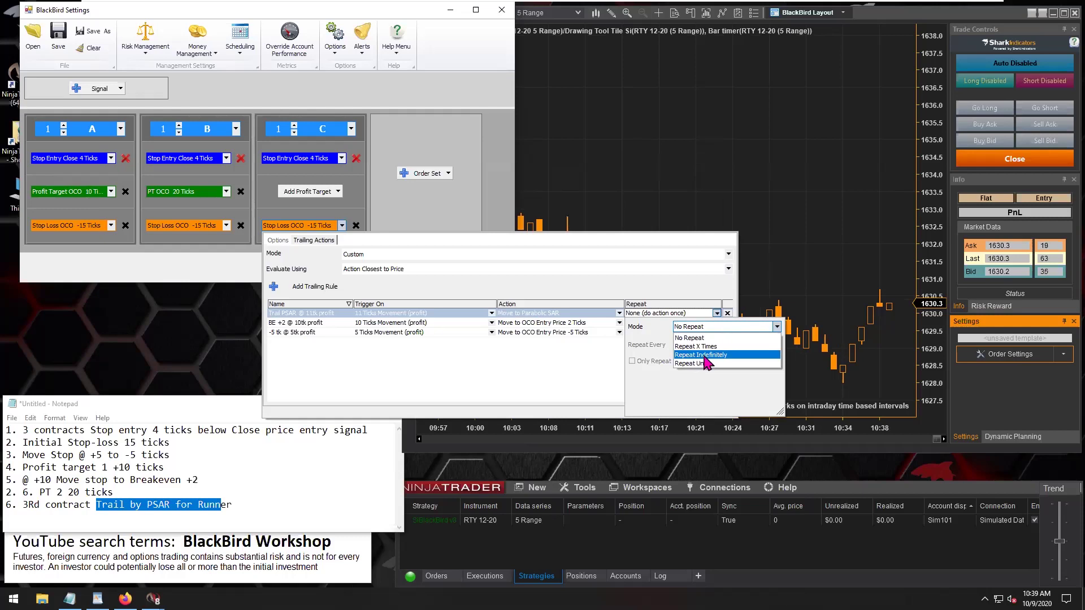
{"action": "left_click", "coordinate": [705, 355]}
{"action": "left_click", "coordinate": [707, 345]}
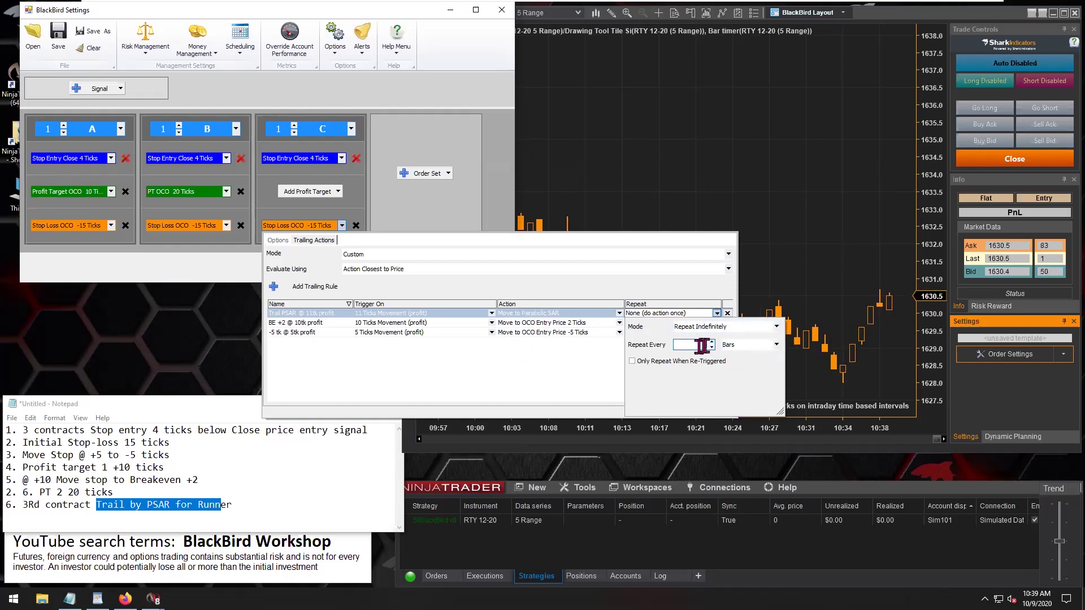
{"action": "left_click", "coordinate": [554, 388]}
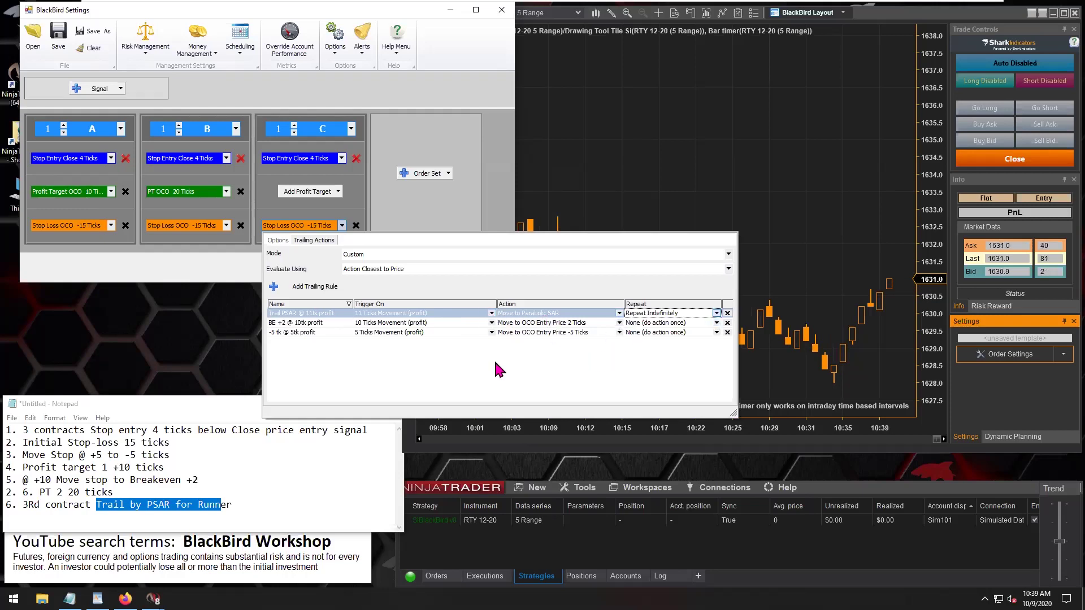
Review the breakeven and -5 tick trailing rules in the stop losses of order sets B and C
{"action": "left_click", "coordinate": [184, 264]}
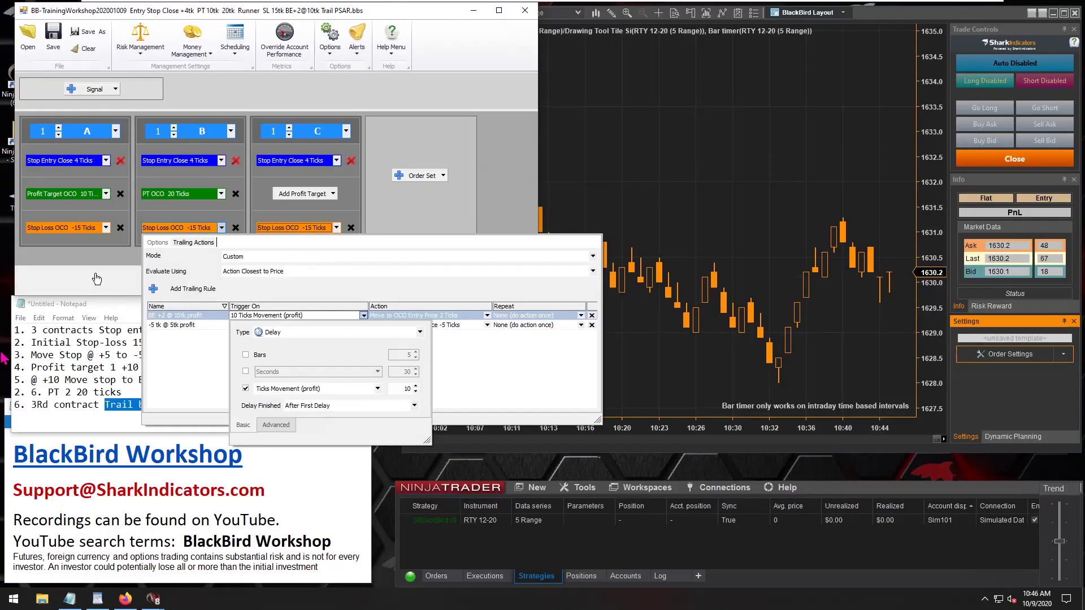
{"action": "left_click", "coordinate": [397, 220]}
{"action": "left_click", "coordinate": [298, 232]}
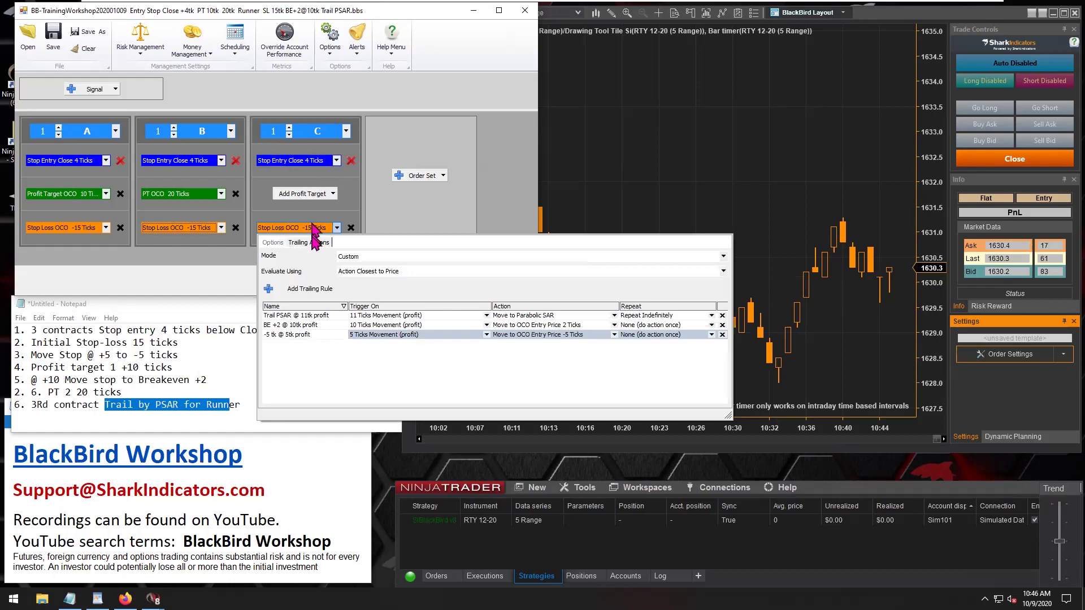
{"action": "left_click", "coordinate": [293, 334]}
{"action": "left_click_drag", "start_coordinate": [264, 334], "coordinate": [271, 335]}
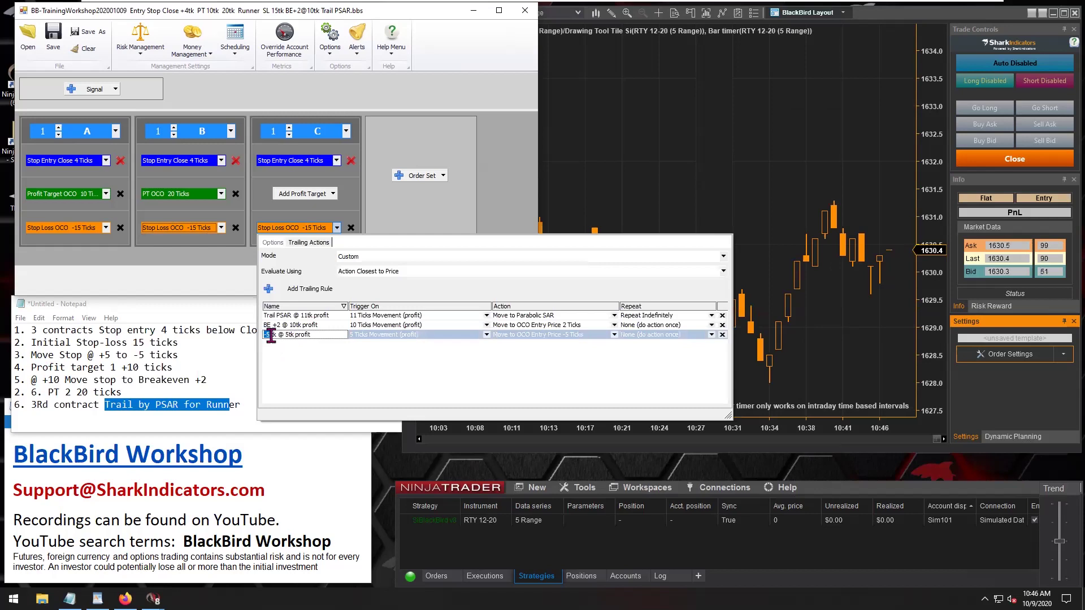
{"action": "left_click", "coordinate": [267, 325]}
{"action": "left_click_drag", "start_coordinate": [264, 325], "coordinate": [282, 325]}
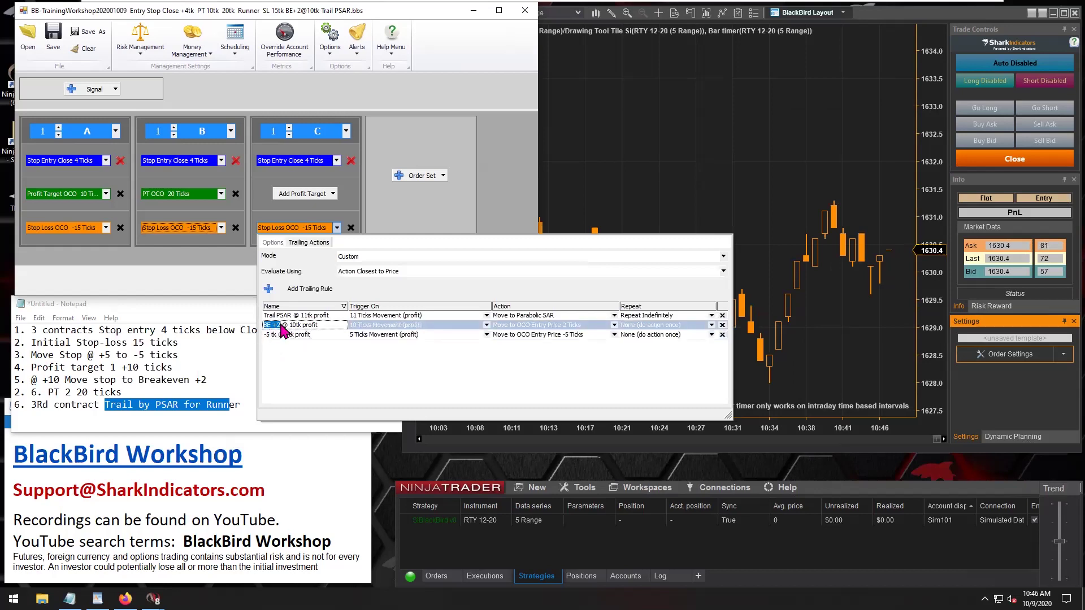
Check order set C's Trail PSAR rule name against the annotated PSAR chart image open in Firefox
{"action": "left_click", "coordinate": [264, 315]}
{"action": "left_click_drag", "start_coordinate": [264, 315], "coordinate": [298, 316]}
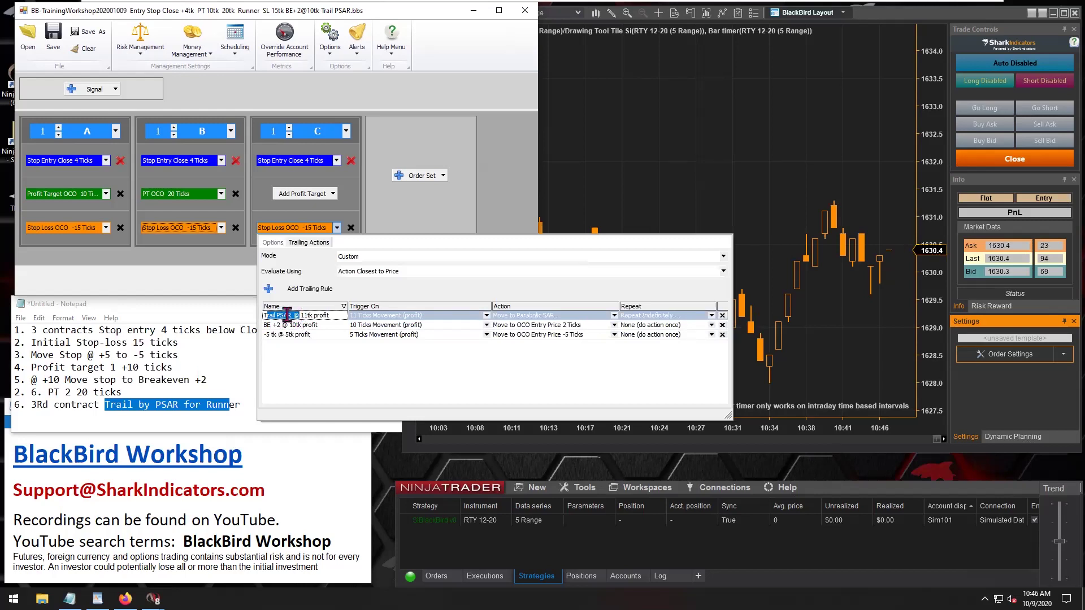
{"action": "double_click", "coordinate": [284, 315]}
{"action": "left_click", "coordinate": [122, 605]}
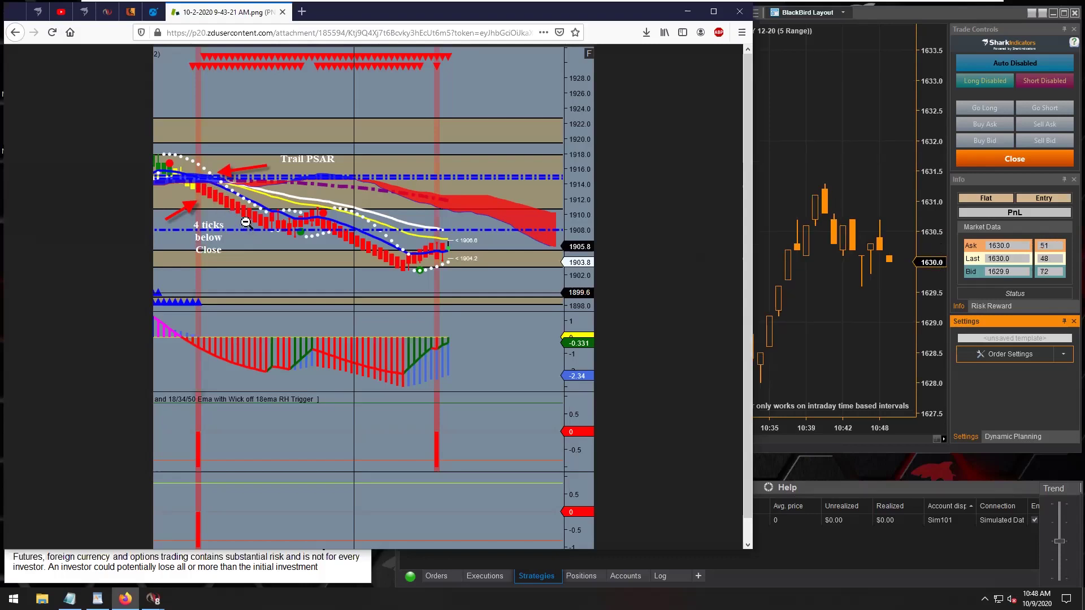
{"action": "left_click", "coordinate": [688, 23]}
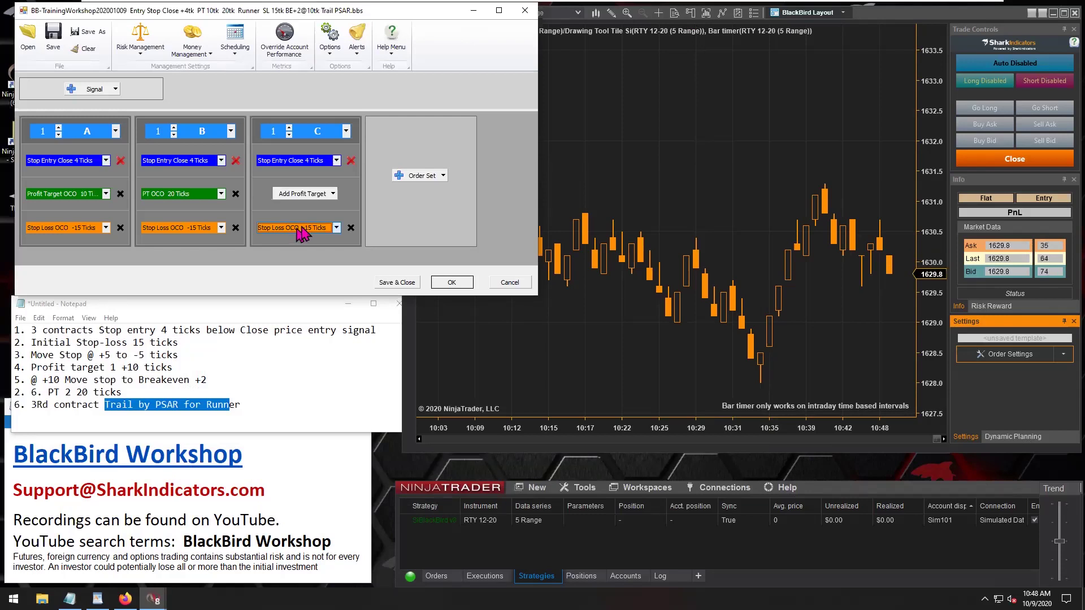
Try the risk management safeguard Allow Widening of Stop Loss During Trade and turn it back off
{"action": "left_click", "coordinate": [145, 48]}
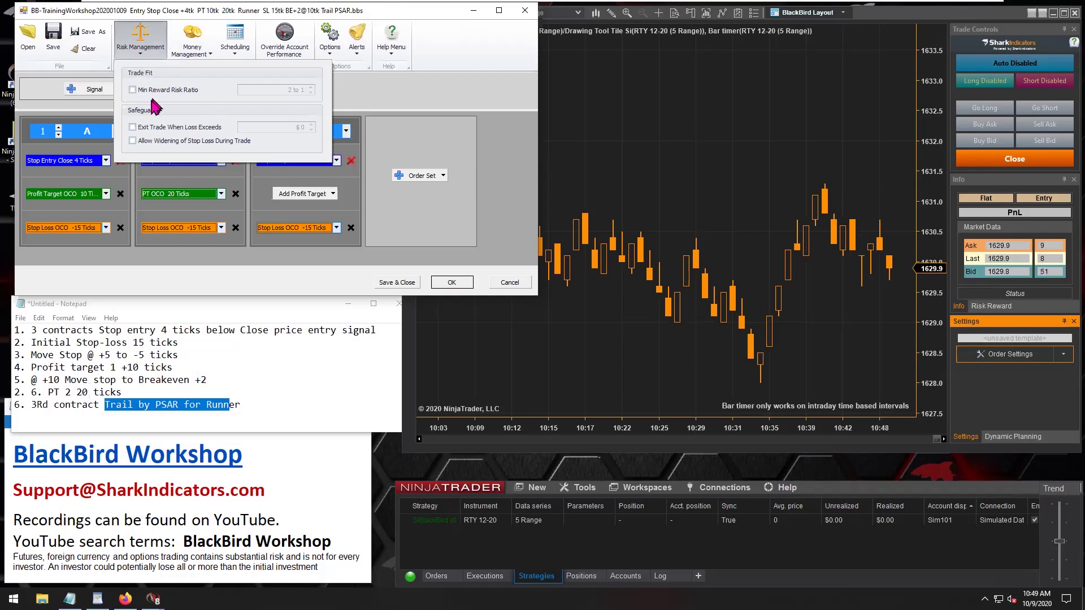
{"action": "left_click", "coordinate": [135, 141]}
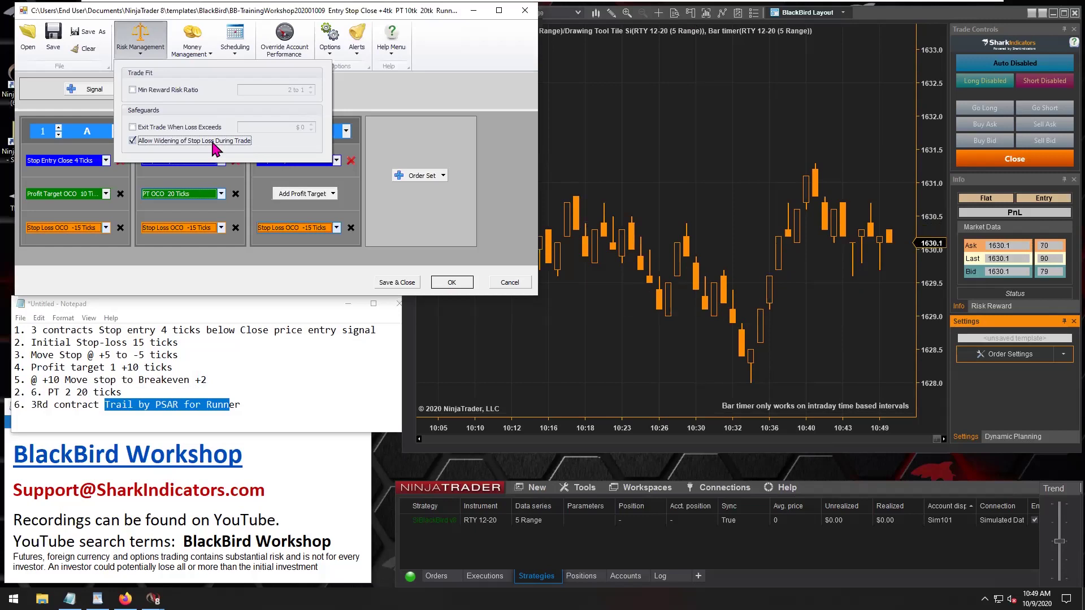
{"action": "mouse_move", "coordinate": [151, 148]}
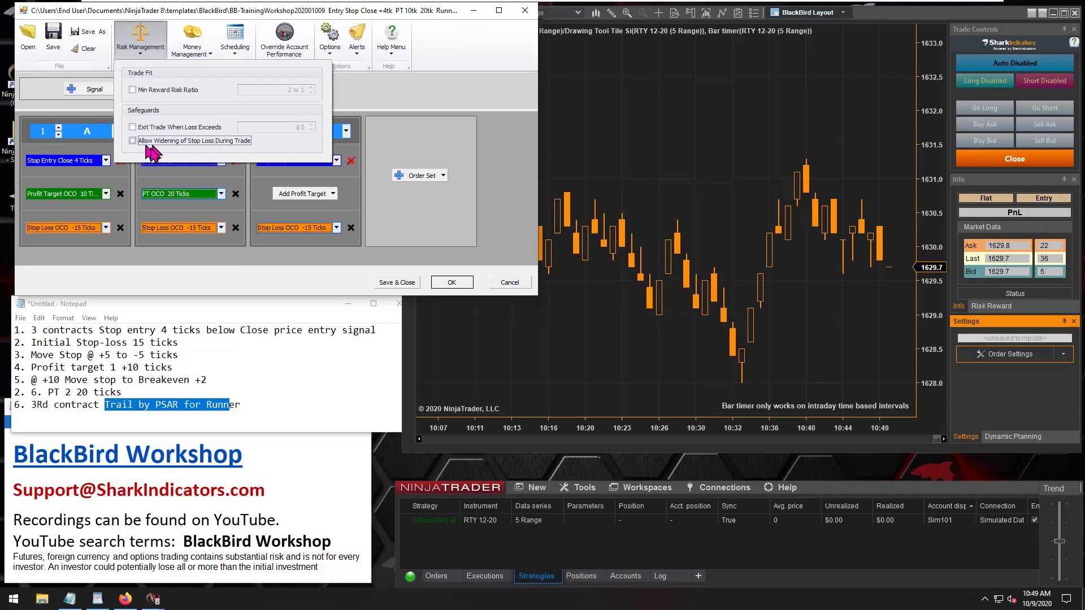
{"action": "left_click", "coordinate": [200, 254]}
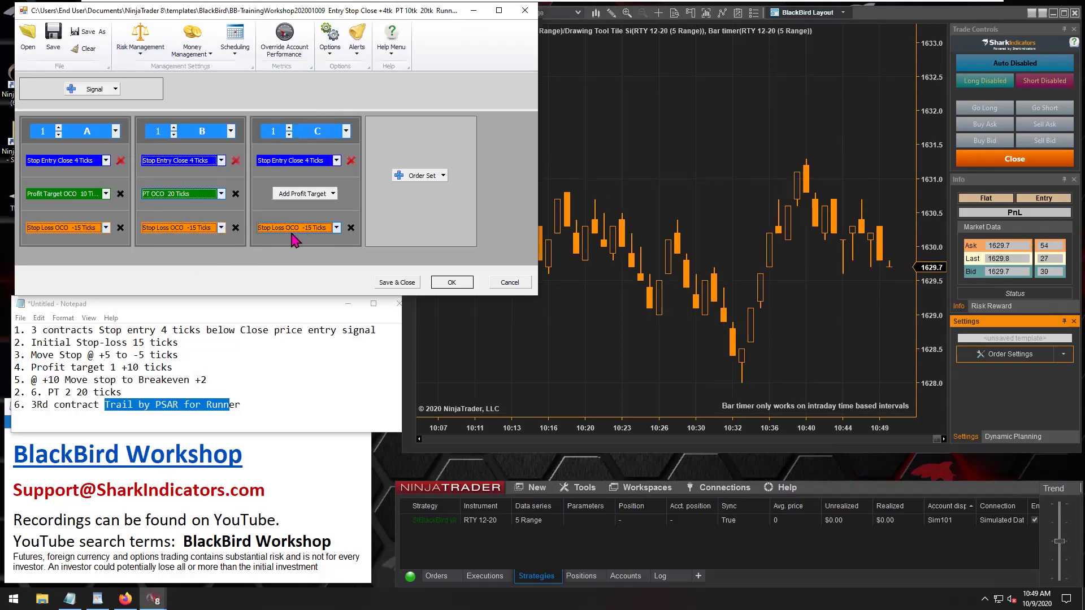
Try Both Directions as the allowed movement of order set C's Trail PSAR action and return it to With Direction Only
{"action": "left_click", "coordinate": [292, 228]}
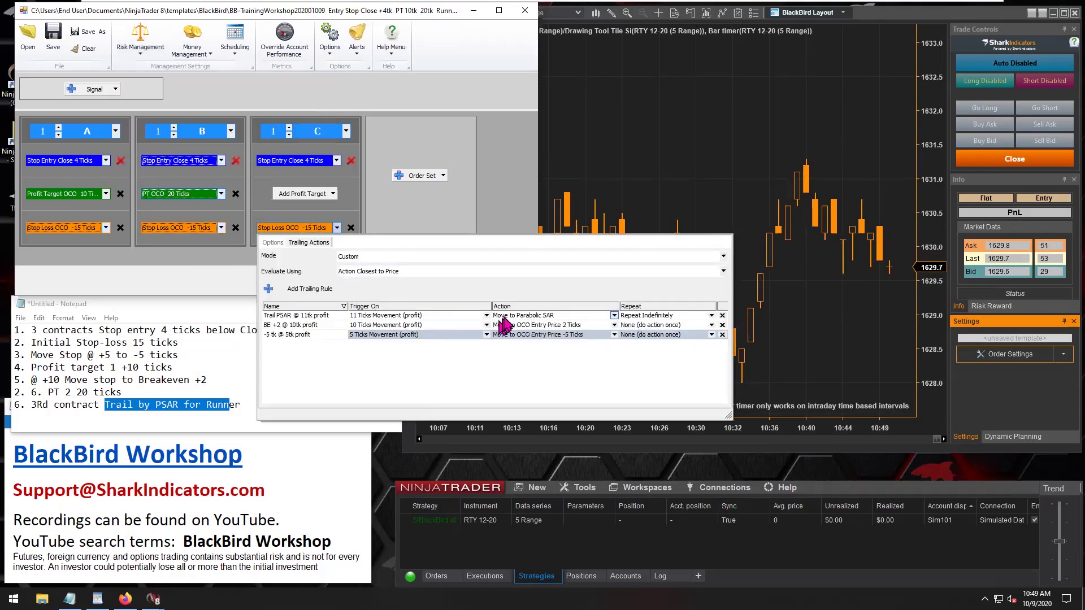
{"action": "left_click", "coordinate": [518, 315]}
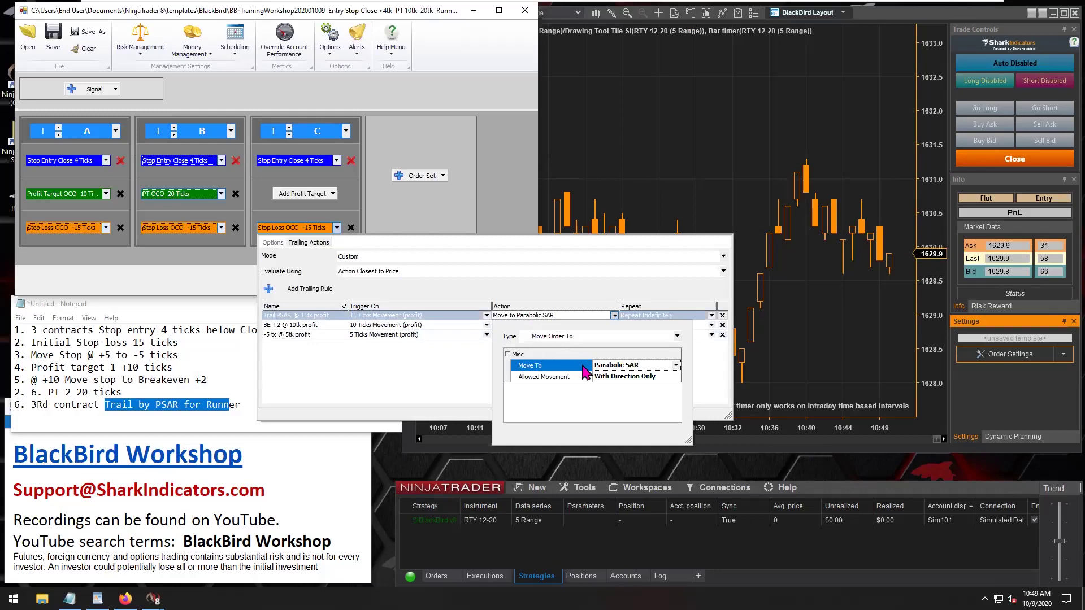
{"action": "left_click", "coordinate": [530, 377]}
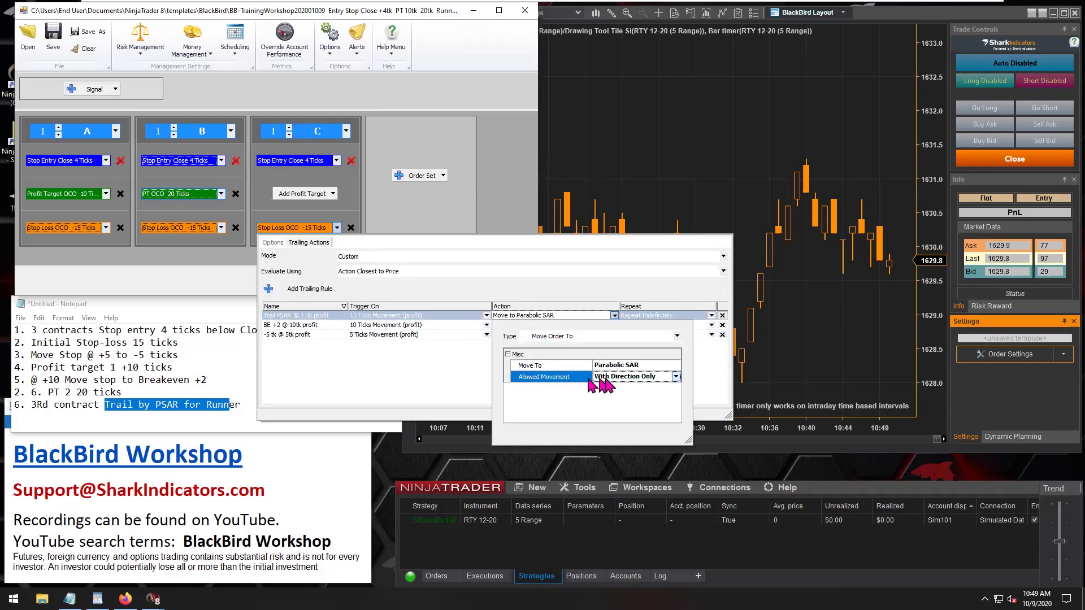
{"action": "left_click", "coordinate": [676, 377]}
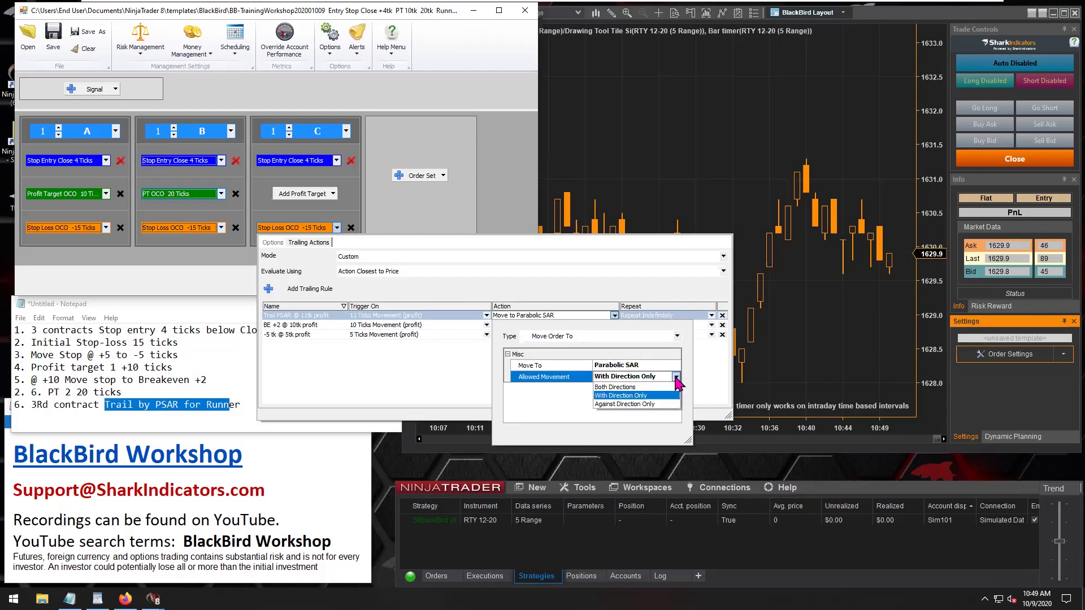
{"action": "left_click", "coordinate": [618, 387]}
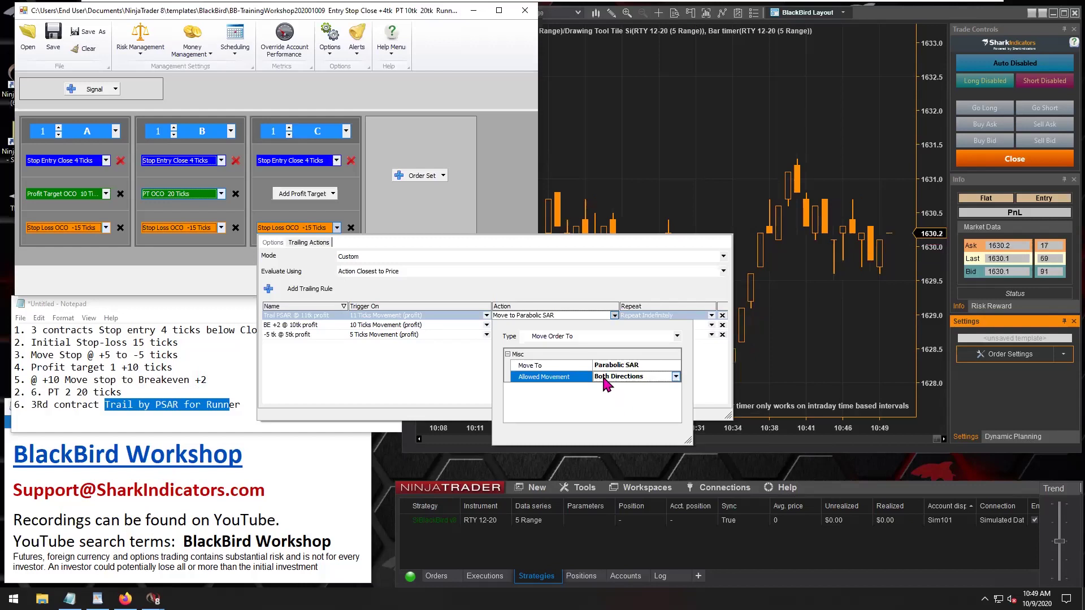
{"action": "left_click", "coordinate": [676, 377]}
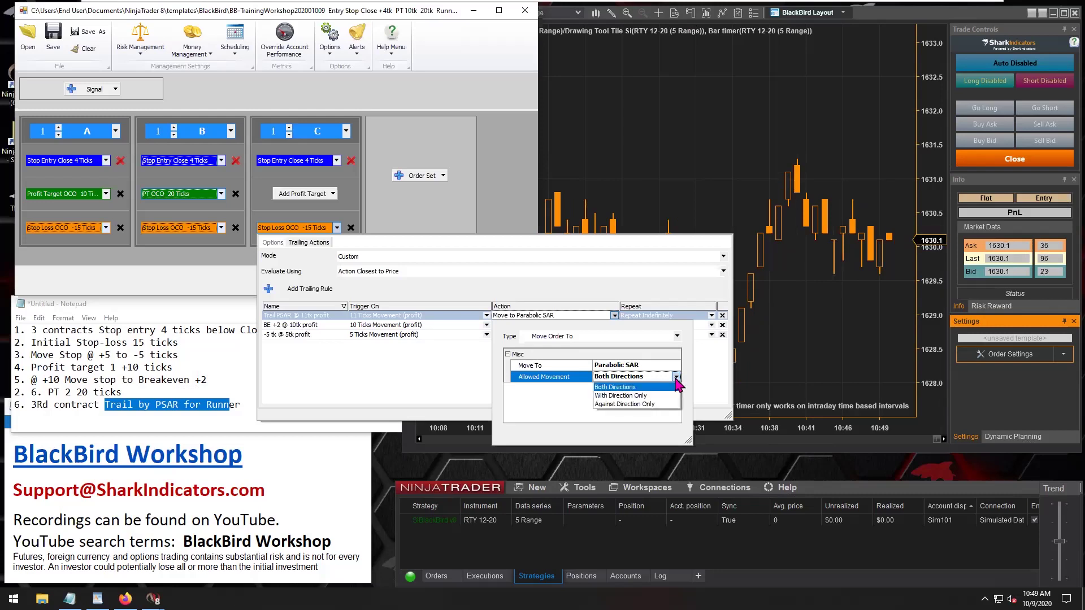
{"action": "left_click", "coordinate": [635, 396]}
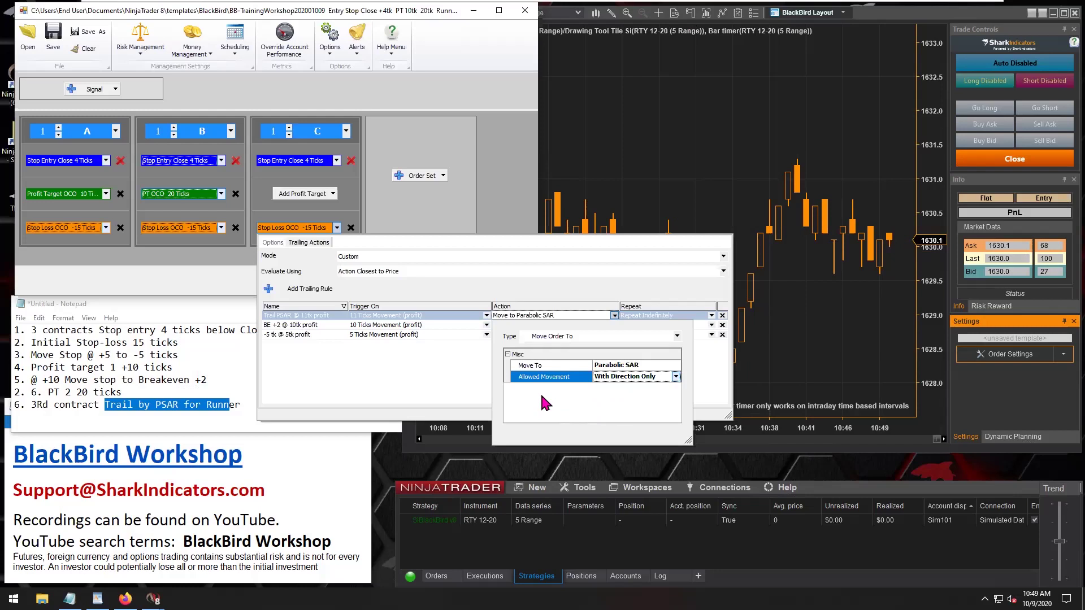
{"action": "left_click", "coordinate": [421, 402]}
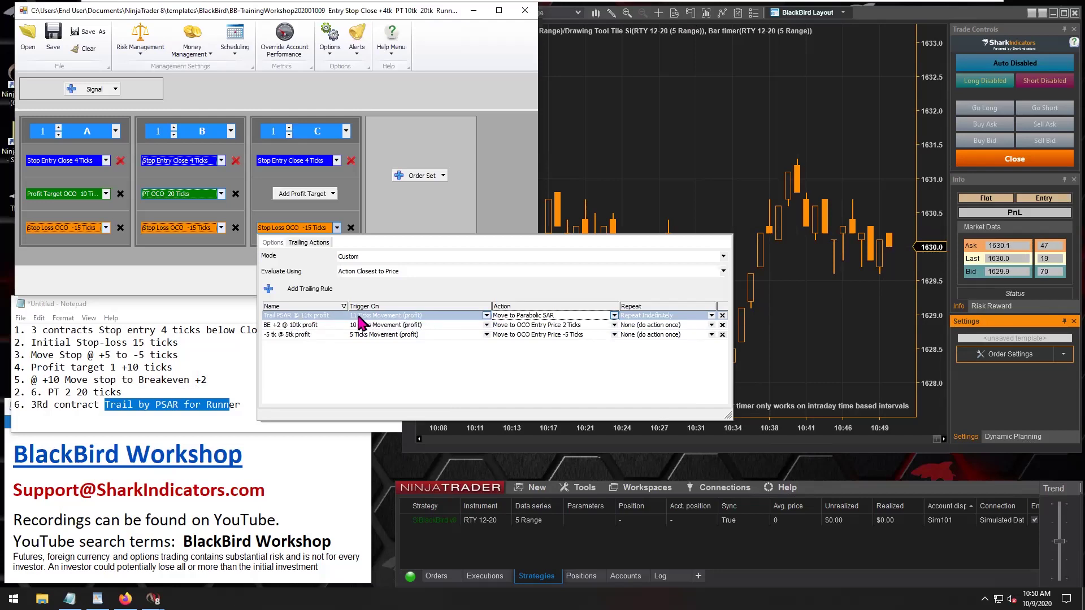
Check the Trail PSAR rule's trigger, enter a repeat of every 1 bar, and accept the BlackBird settings
{"action": "left_click", "coordinate": [447, 321]}
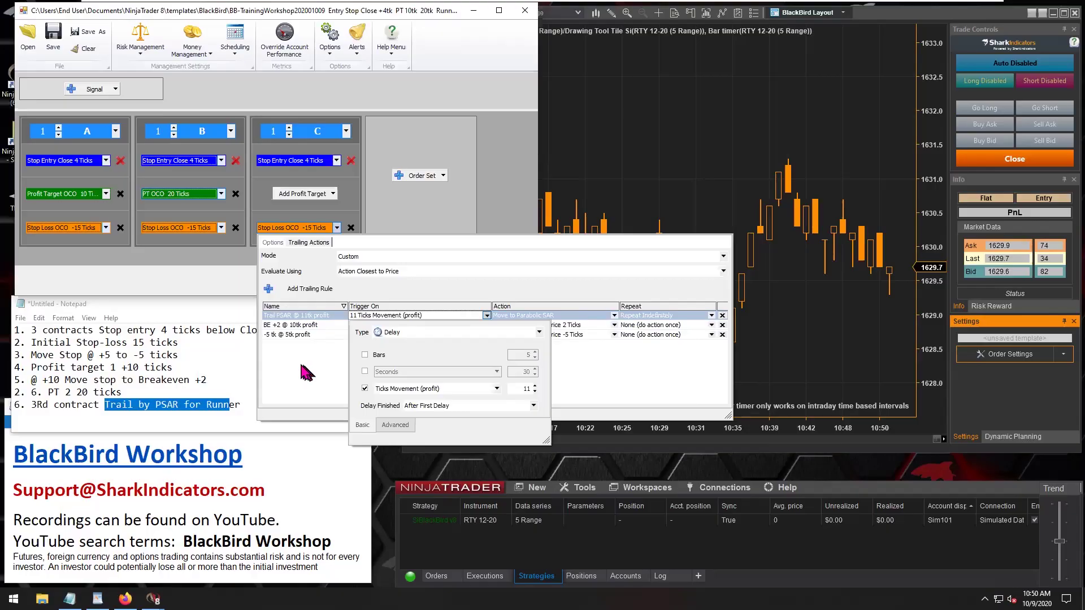
{"action": "left_click", "coordinate": [678, 315]}
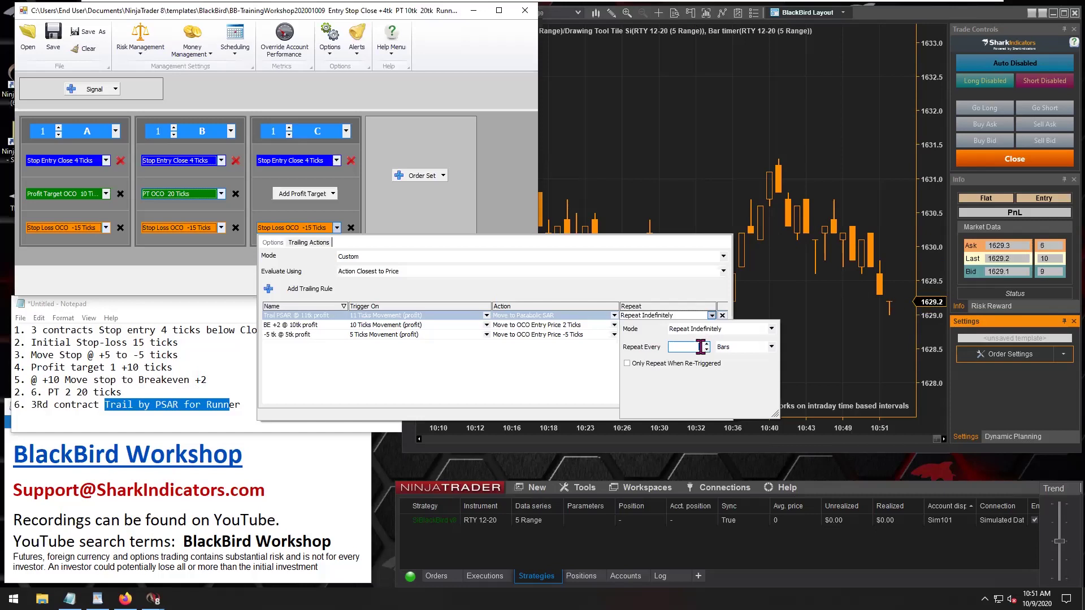
{"action": "type", "text": "1"}
{"action": "left_click", "coordinate": [498, 191]}
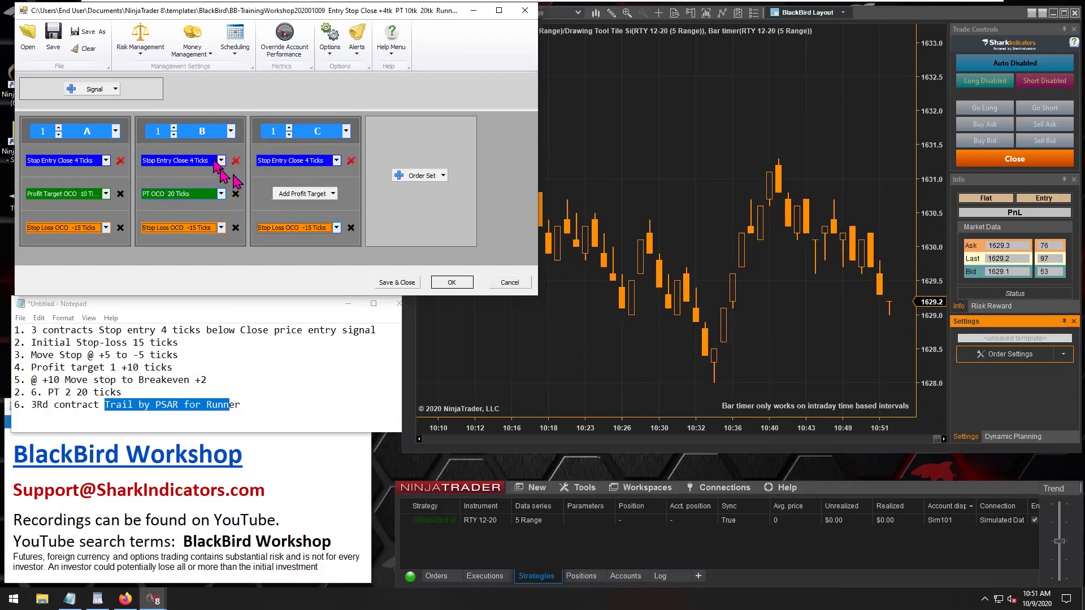
{"action": "left_click", "coordinate": [452, 283]}
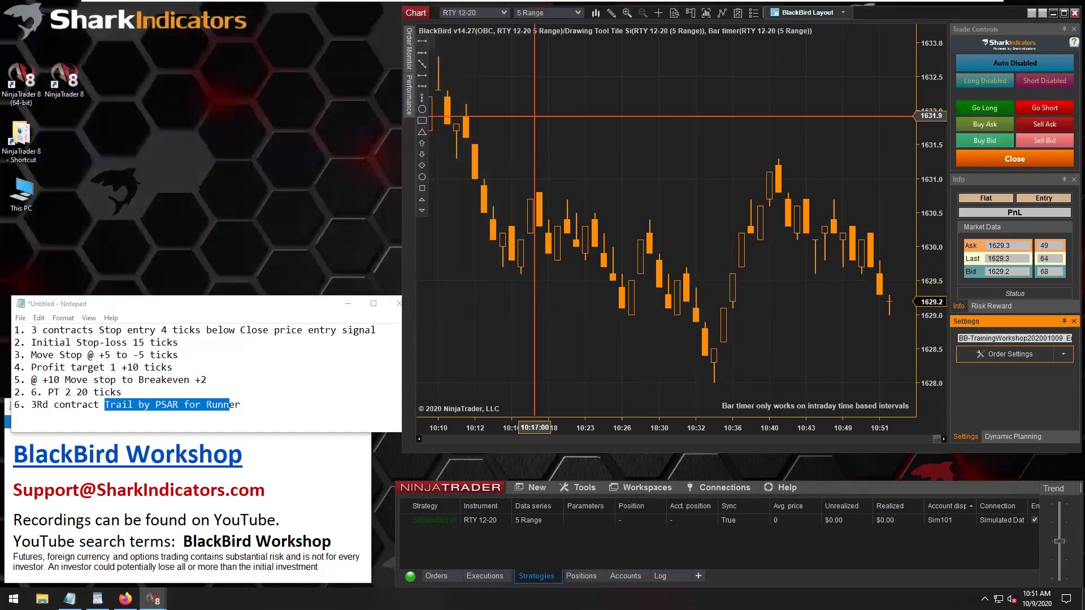
Disable the SiBlackBird strategy in the chart's strategy settings, apply the change, and open its Calculate options
{"action": "right_click", "coordinate": [529, 73]}
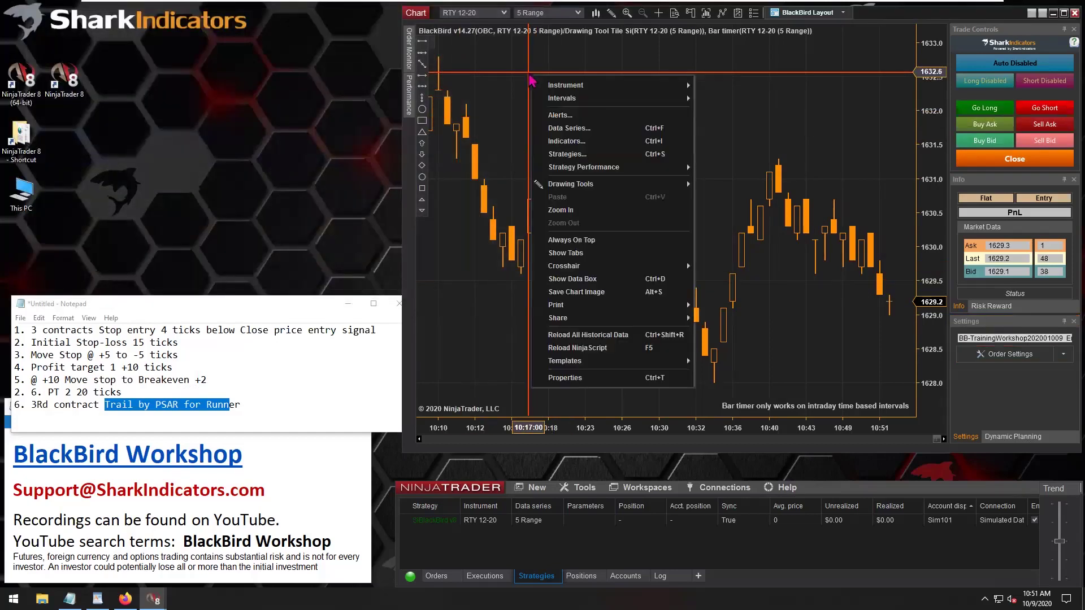
{"action": "left_click", "coordinate": [565, 154]}
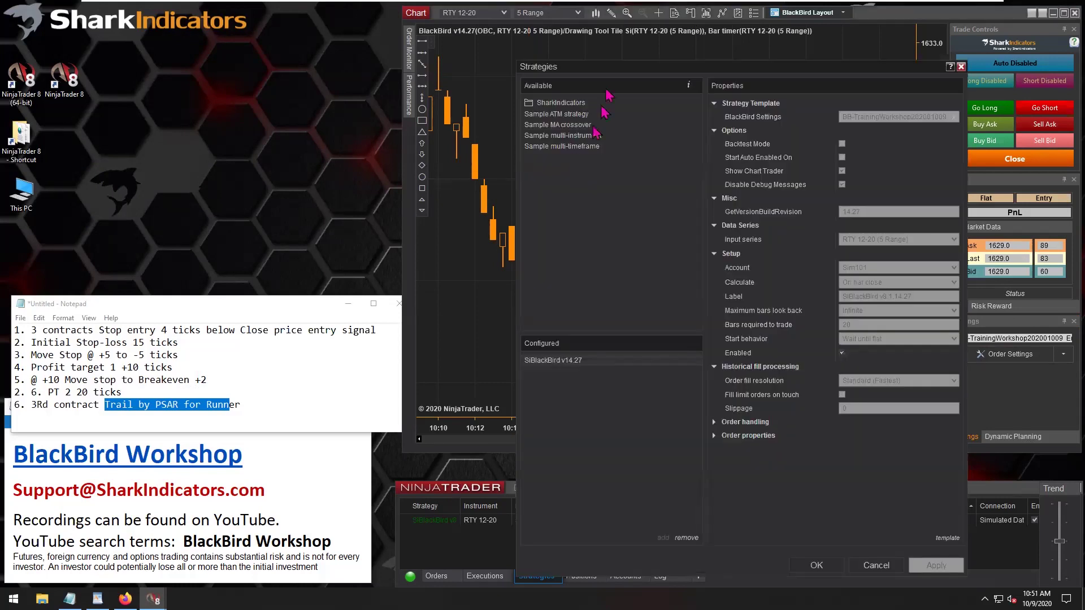
{"action": "left_click_drag", "start_coordinate": [610, 67], "coordinate": [391, 35]}
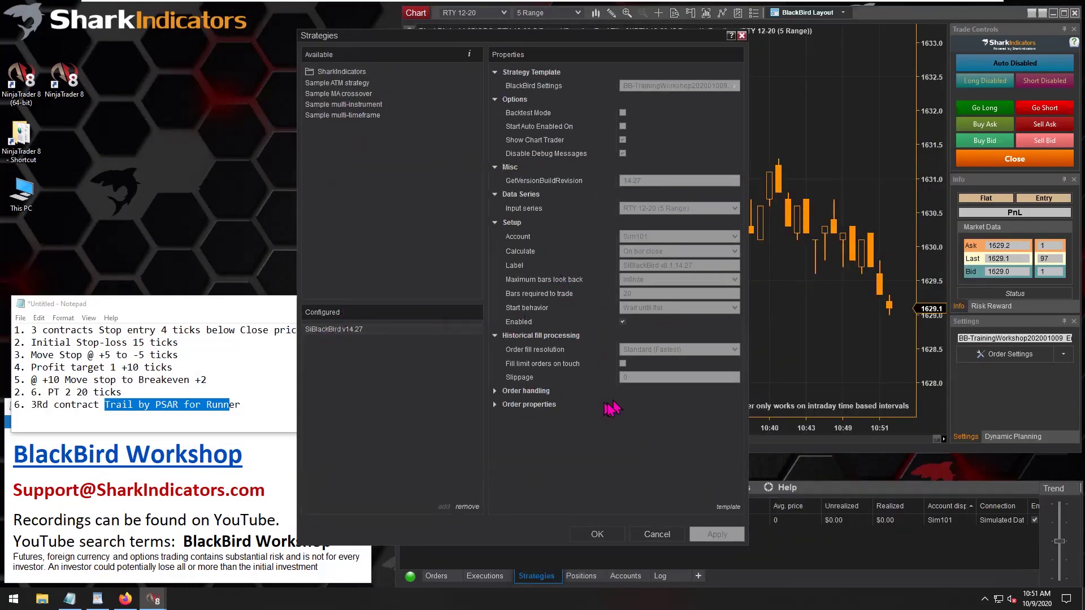
{"action": "left_click", "coordinate": [623, 321]}
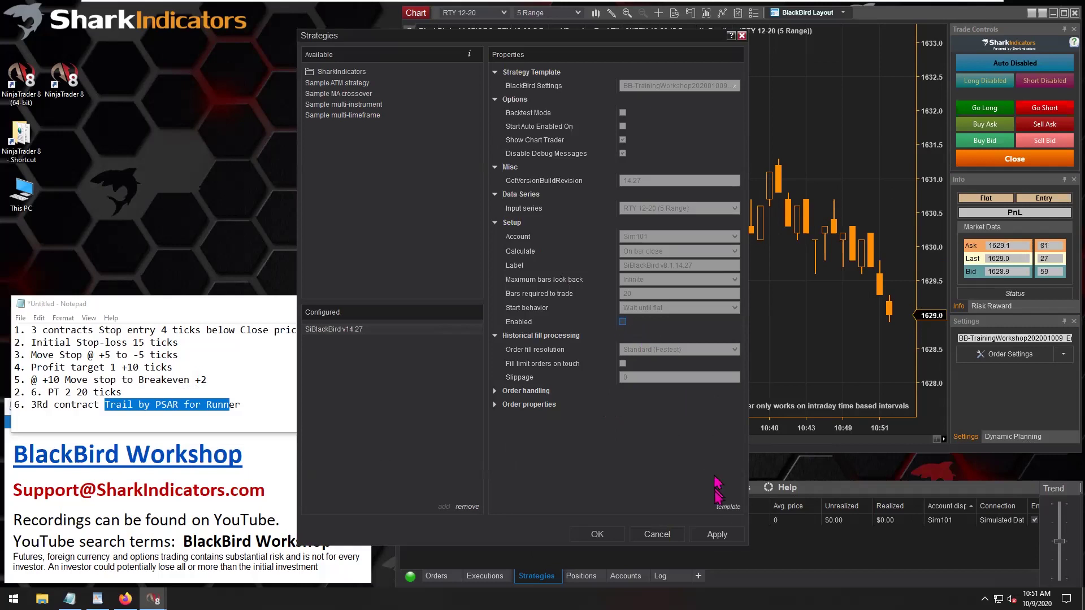
{"action": "left_click", "coordinate": [717, 534]}
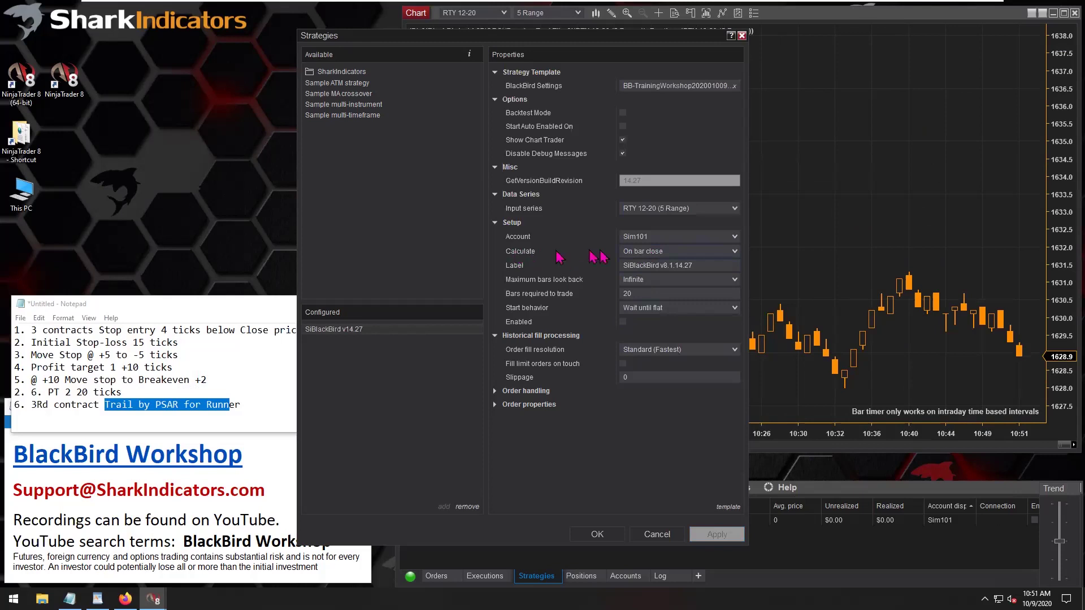
{"action": "left_click", "coordinate": [675, 252]}
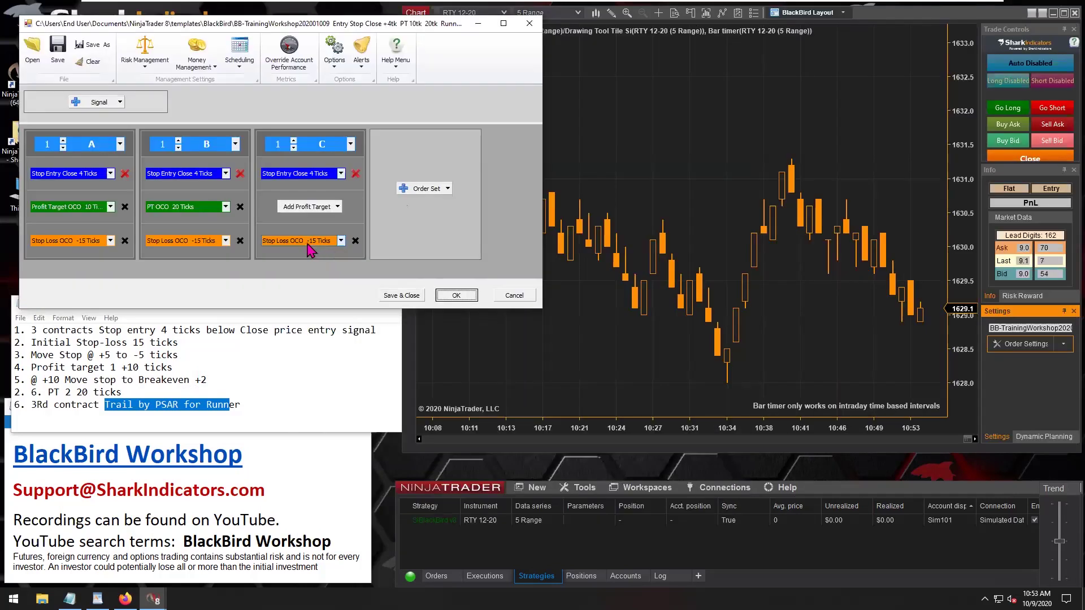
Try repeating order set C's Trail PSAR rule every 1 Ticks Movement (profit) and return the repeat unit to Bars
{"action": "left_click", "coordinate": [308, 241]}
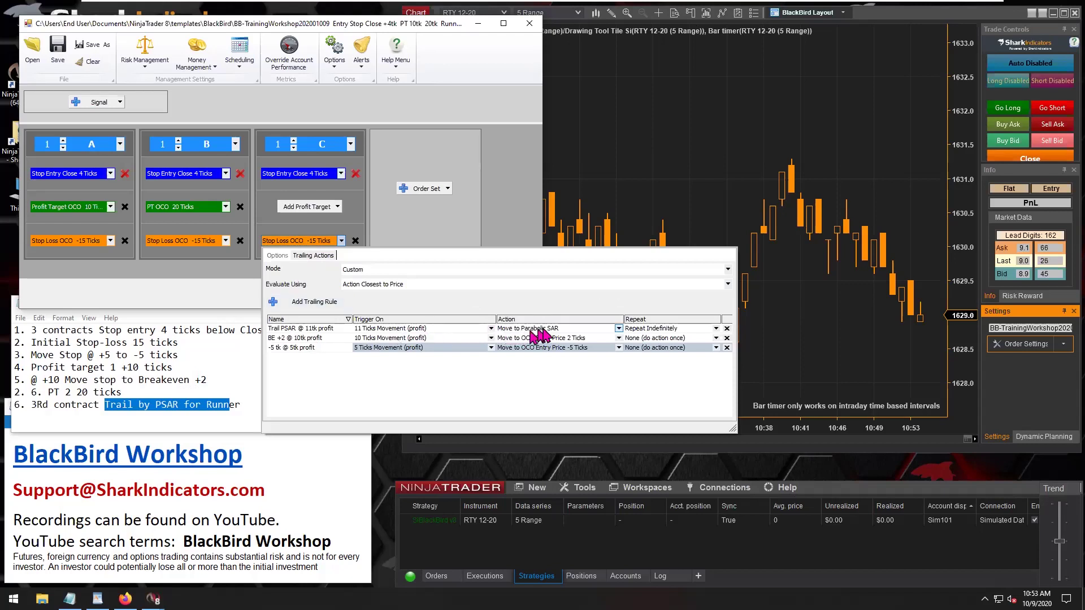
{"action": "left_click", "coordinate": [666, 330]}
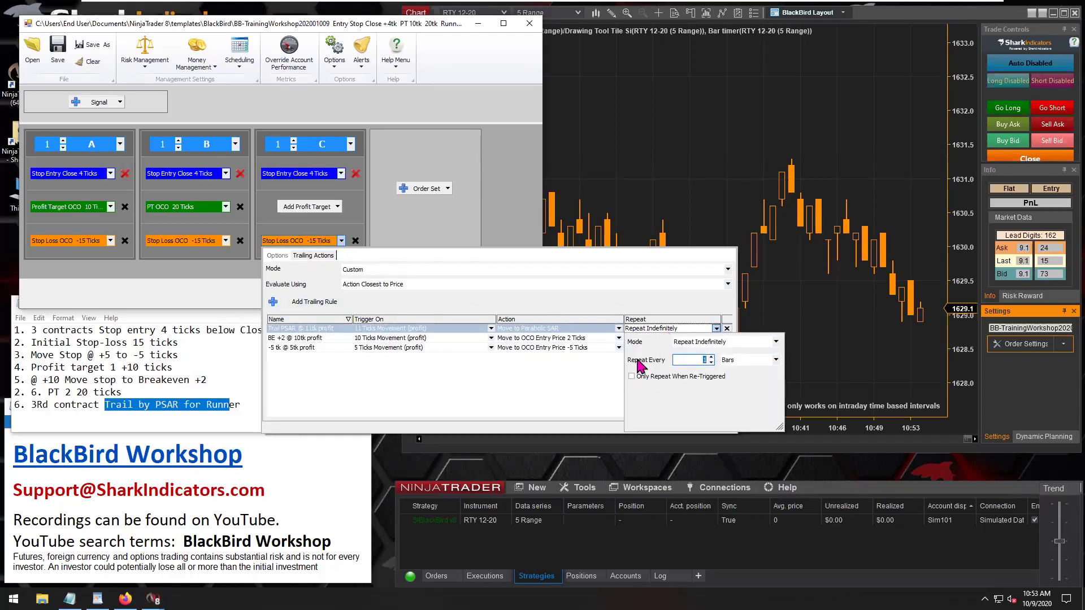
{"action": "left_click", "coordinate": [755, 361]}
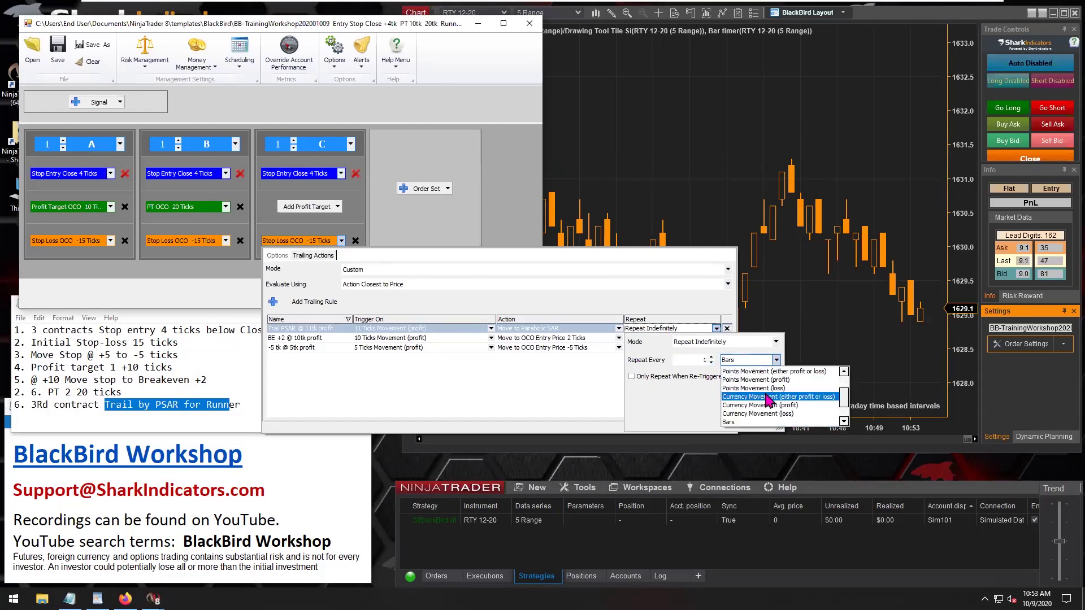
{"action": "scroll", "coordinate": [768, 398], "scroll_direction": "up", "scroll_amount": 2}
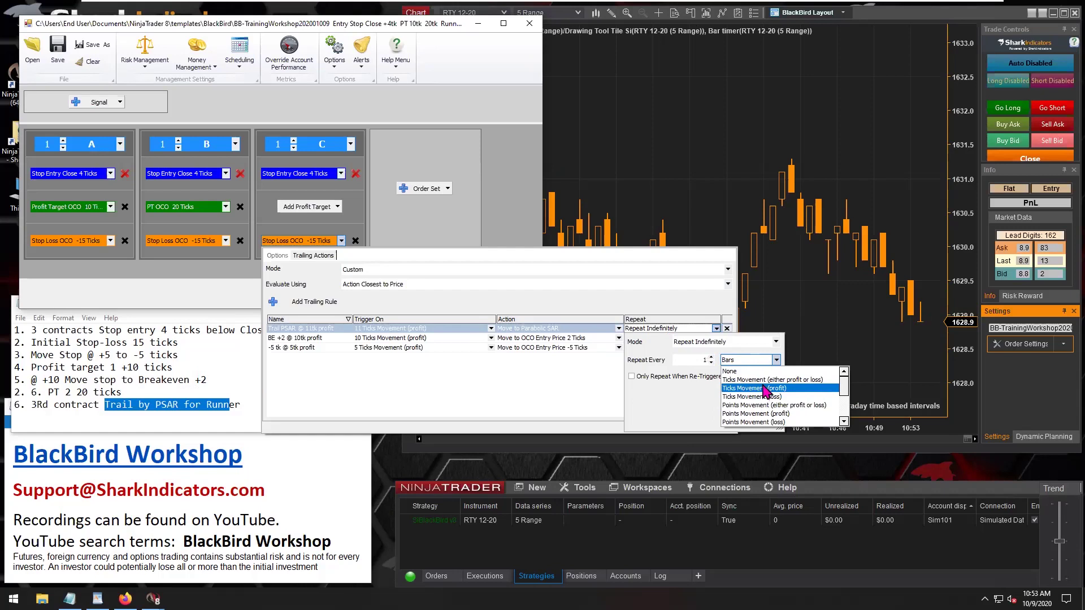
{"action": "left_click", "coordinate": [750, 389]}
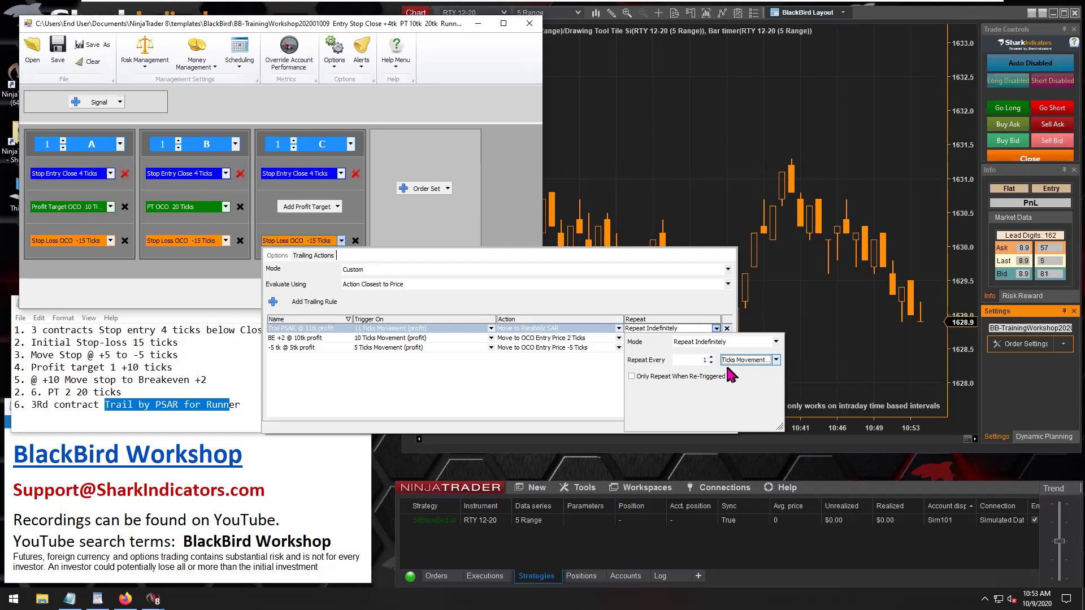
{"action": "left_click_drag", "start_coordinate": [781, 421], "coordinate": [842, 421]}
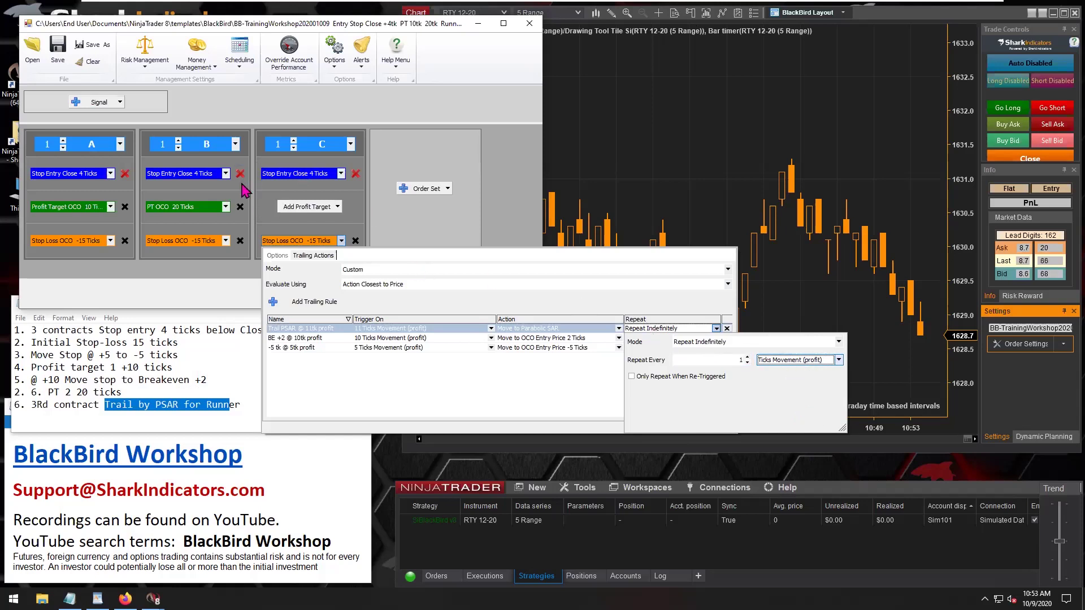
{"action": "double_click", "coordinate": [739, 360]}
{"action": "key", "text": "BackSpace"}
{"action": "type", "text": "1"}
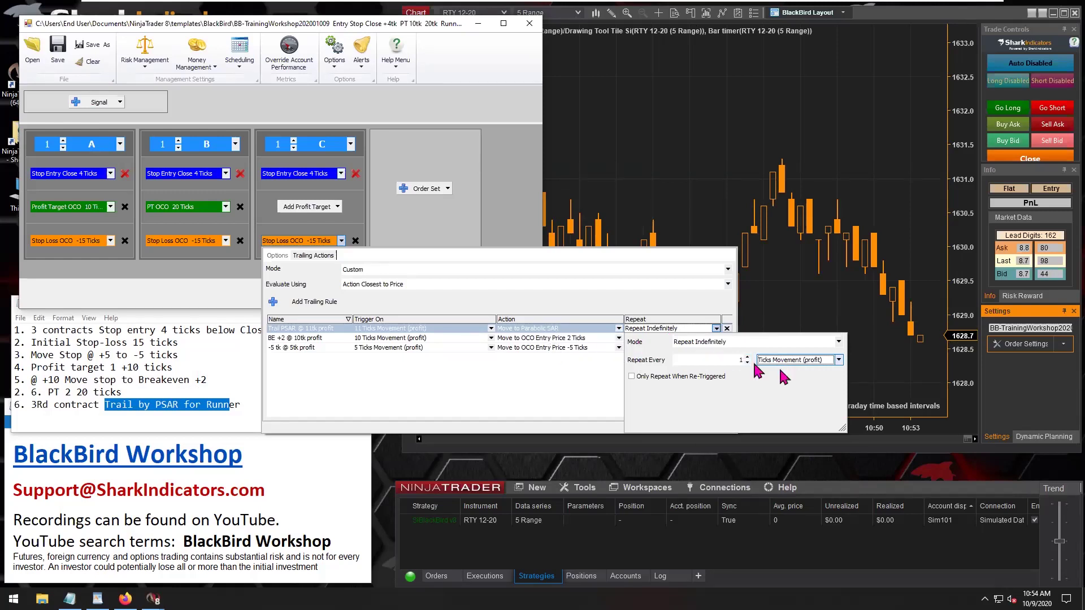
{"action": "left_click", "coordinate": [839, 360]}
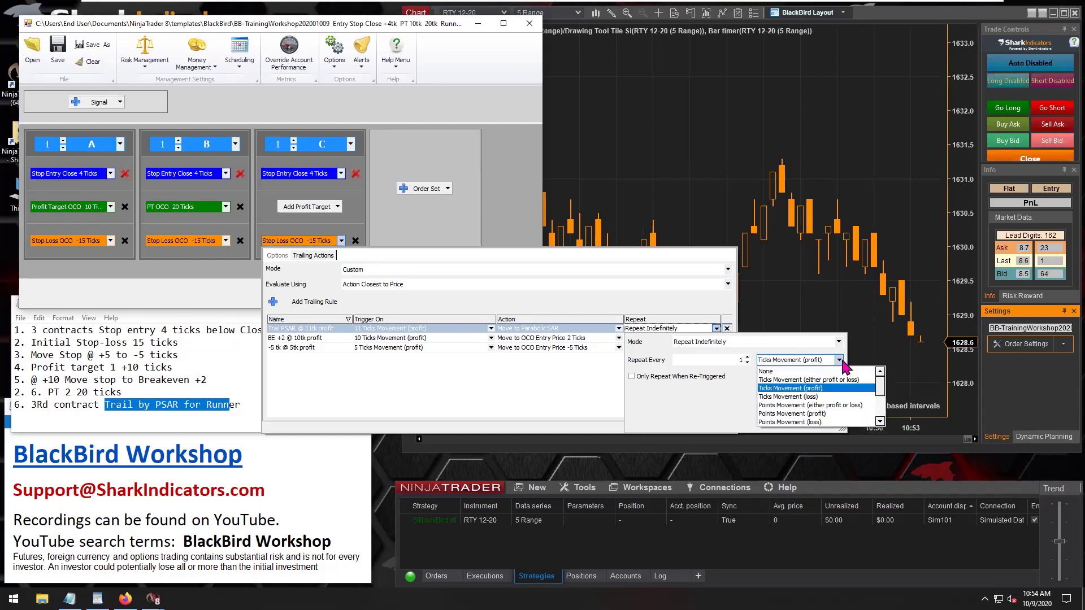
{"action": "scroll", "coordinate": [825, 404], "scroll_direction": "down", "scroll_amount": 2}
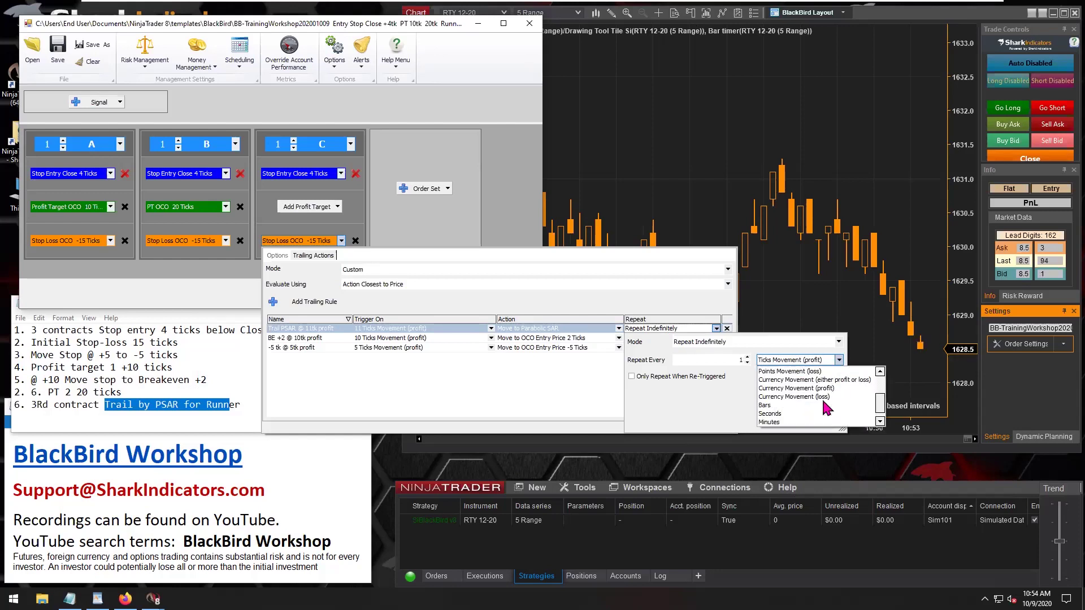
{"action": "left_click", "coordinate": [775, 405]}
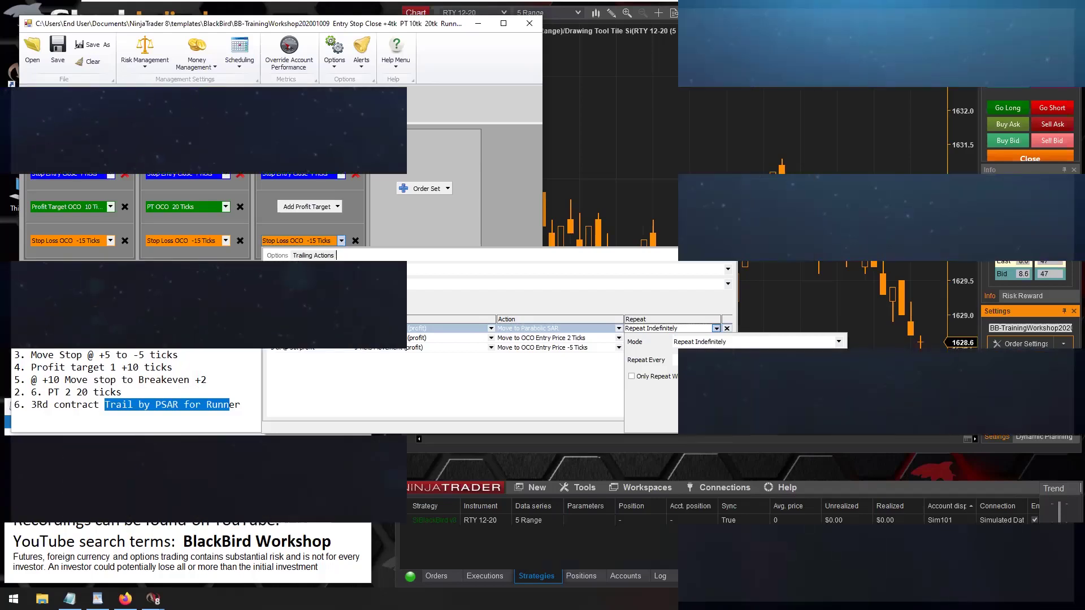